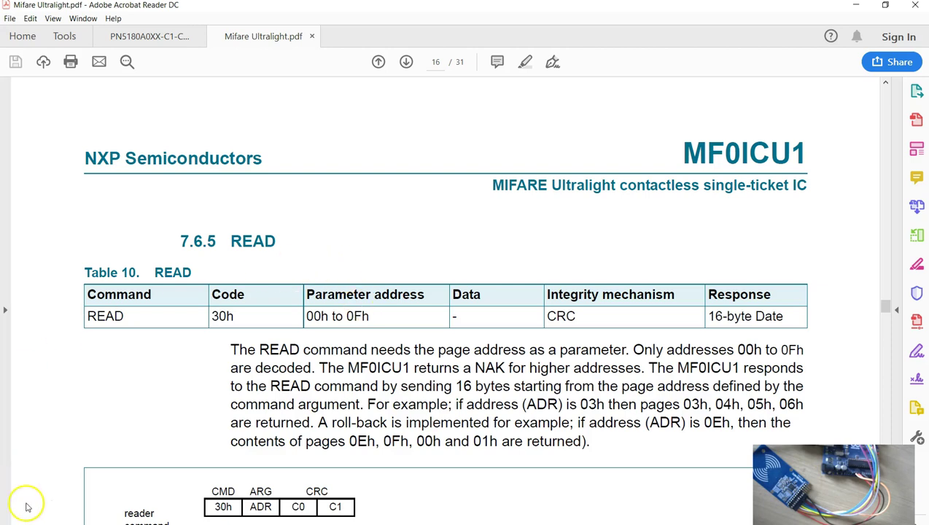
Check the SEND_DATA command in the PN5180 datasheet and open the console in PN5180 Made Easy
key(ctrl+Tab)
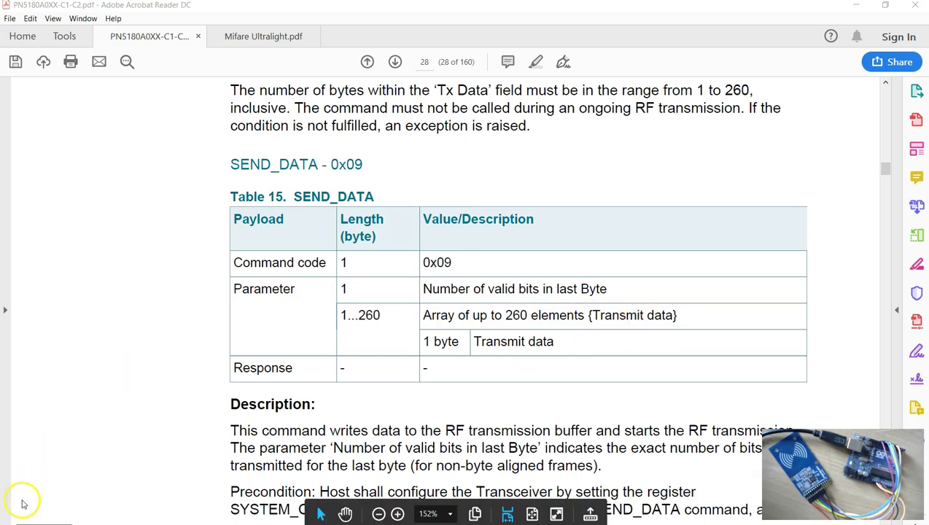
key(ctrl+Tab)
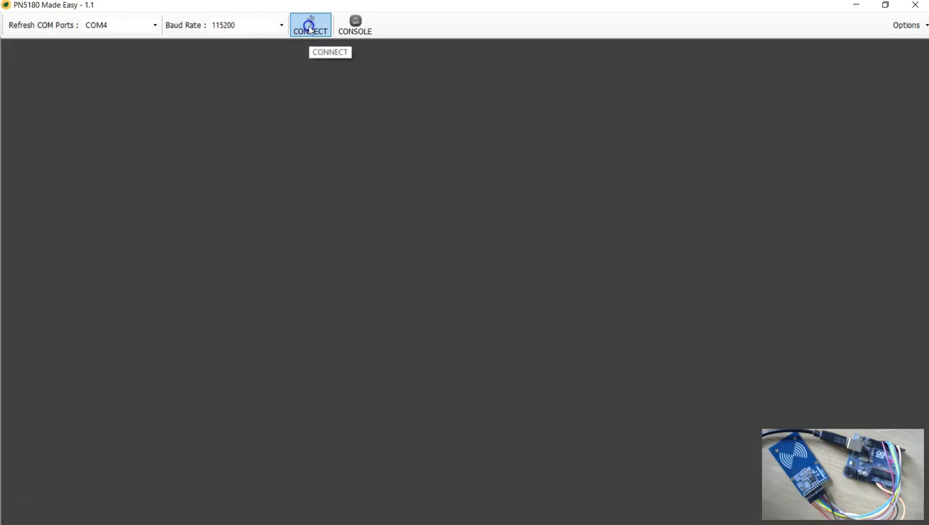
click(352, 32)
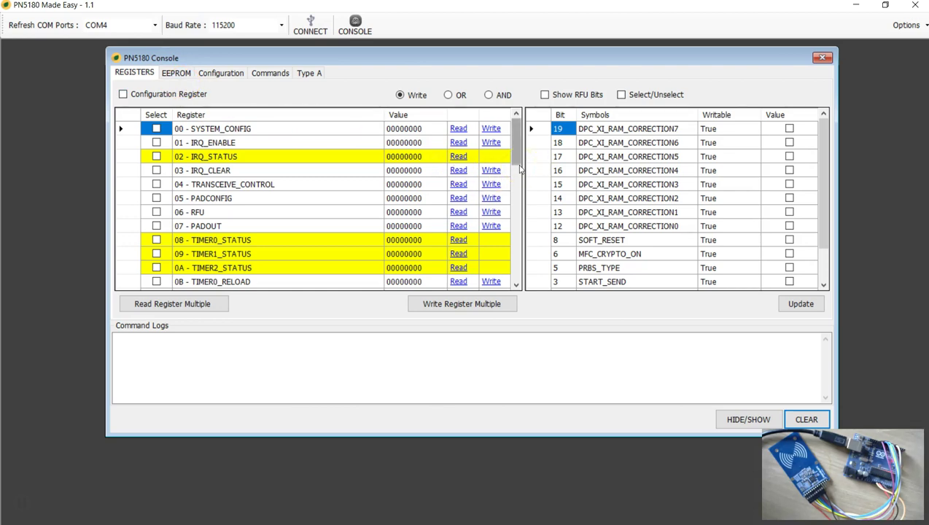
Find the CRC_TX_CONFIG register in the register list and view its bits
scroll(263, 226, down, 3)
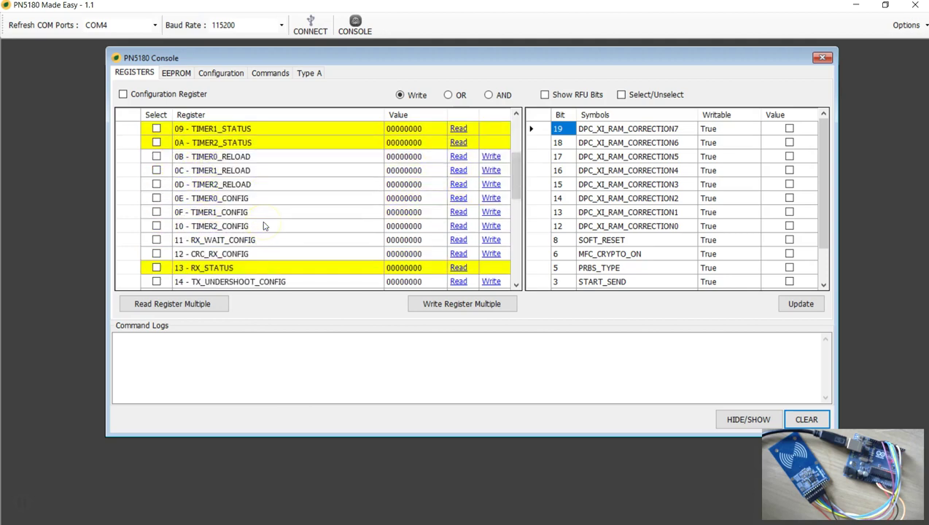
scroll(264, 226, down, 2)
scroll(248, 257, down, 1)
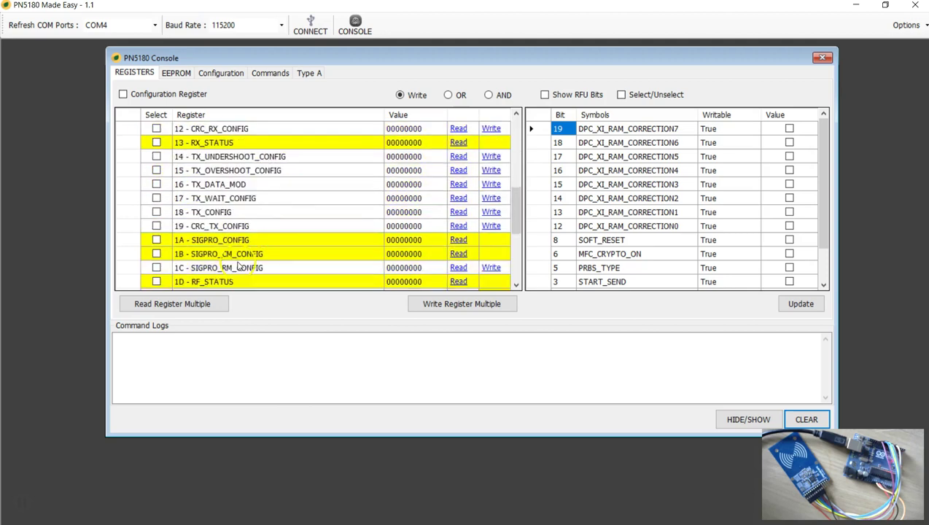
click(211, 227)
scroll(245, 233, down, 1)
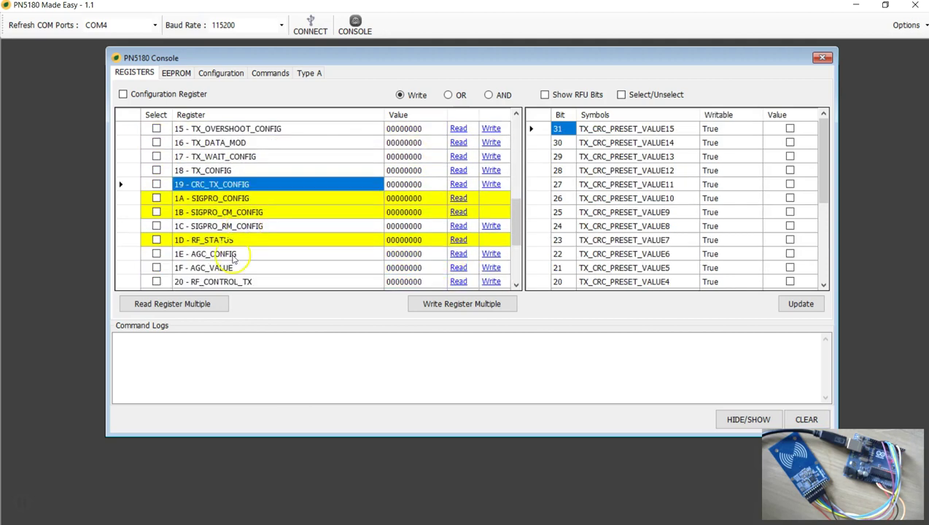
scroll(236, 261, down, 1)
scroll(237, 261, up, 3)
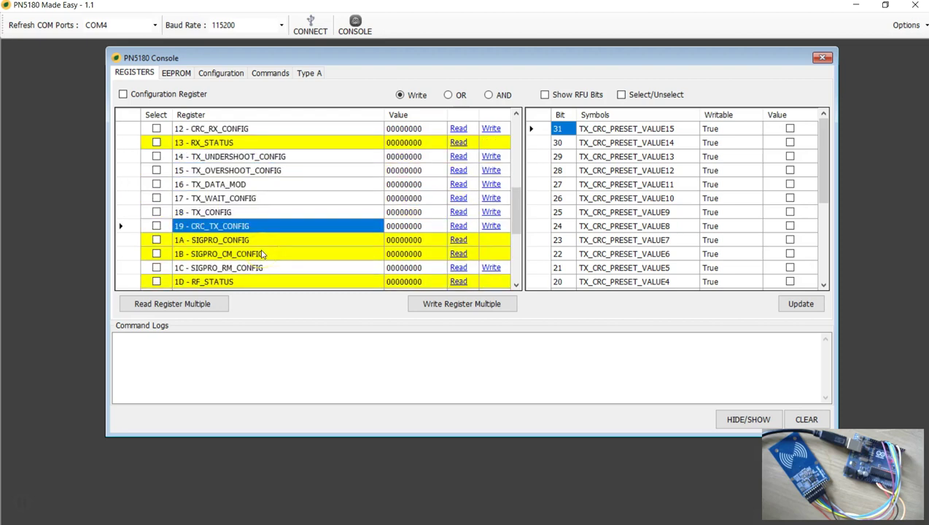
View the bits of the CRC_RX_CONFIG register and select its RX_CRC_ENABLE bit
click(218, 170)
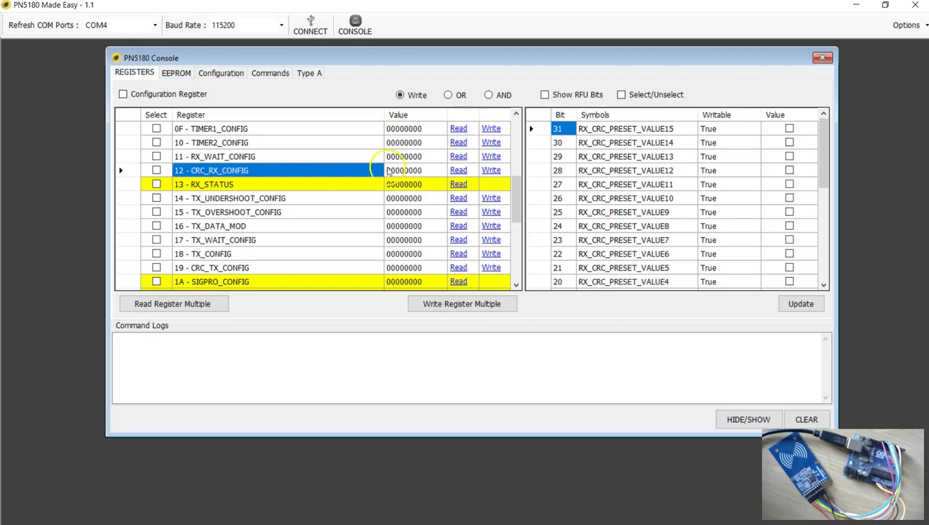
scroll(667, 168, down, 3)
scroll(668, 175, down, 3)
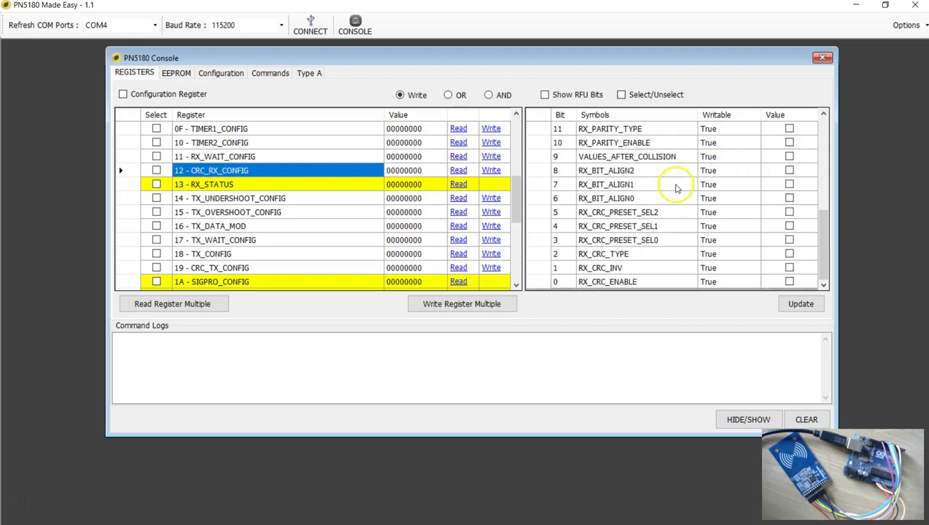
click(543, 286)
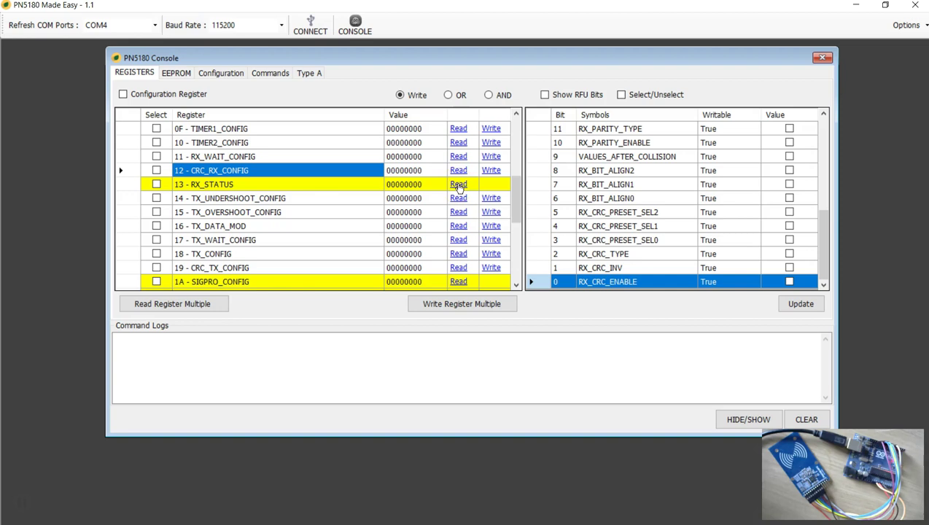
Load the RF configuration with transmitter (00)-ISO 14443-A / NFC PI-106-106 and receiver (80)-ISO 14443-A / NFC PI-106-106
click(309, 76)
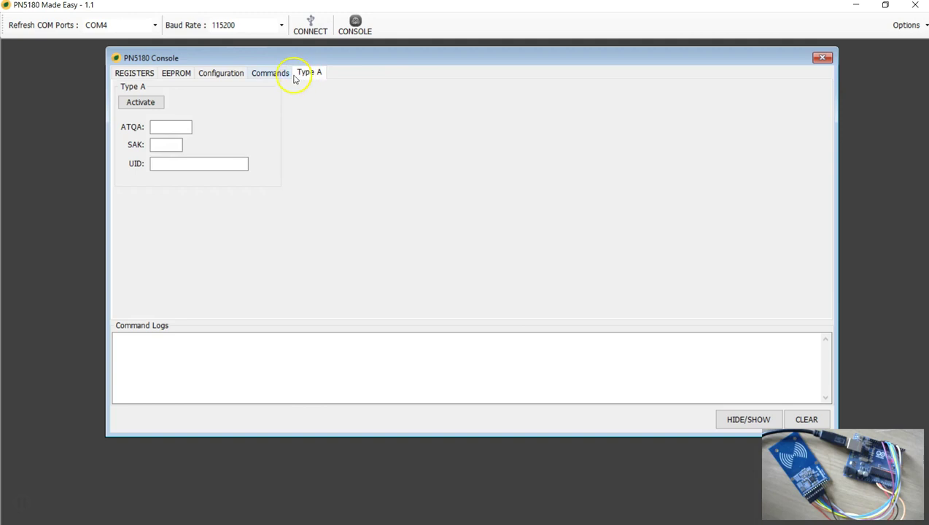
click(271, 74)
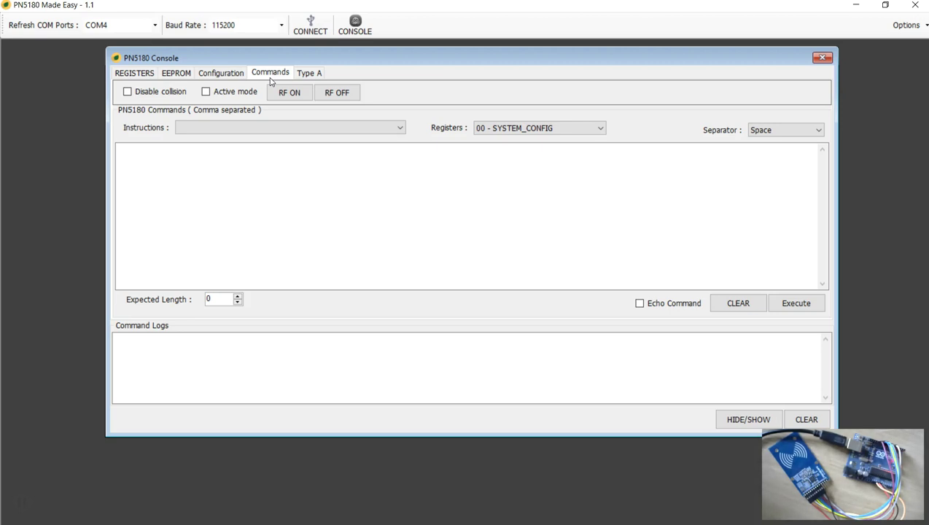
click(230, 73)
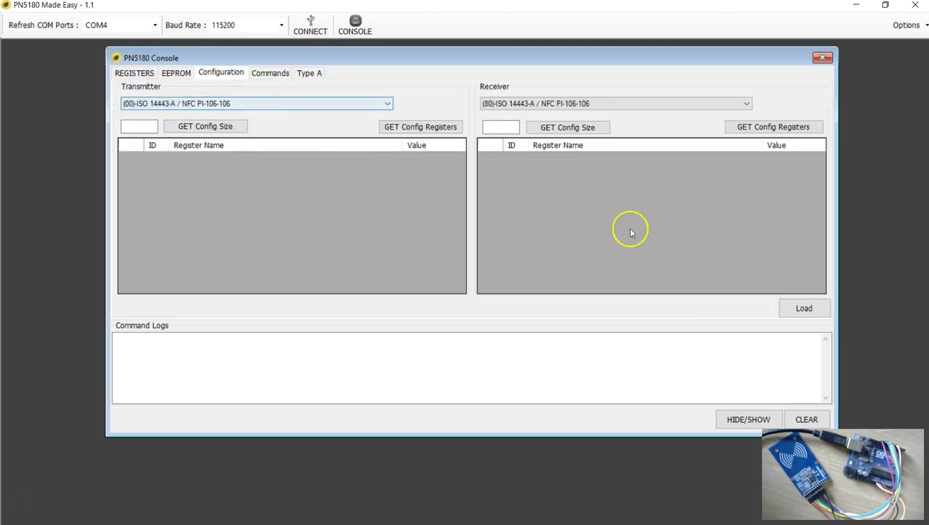
click(307, 118)
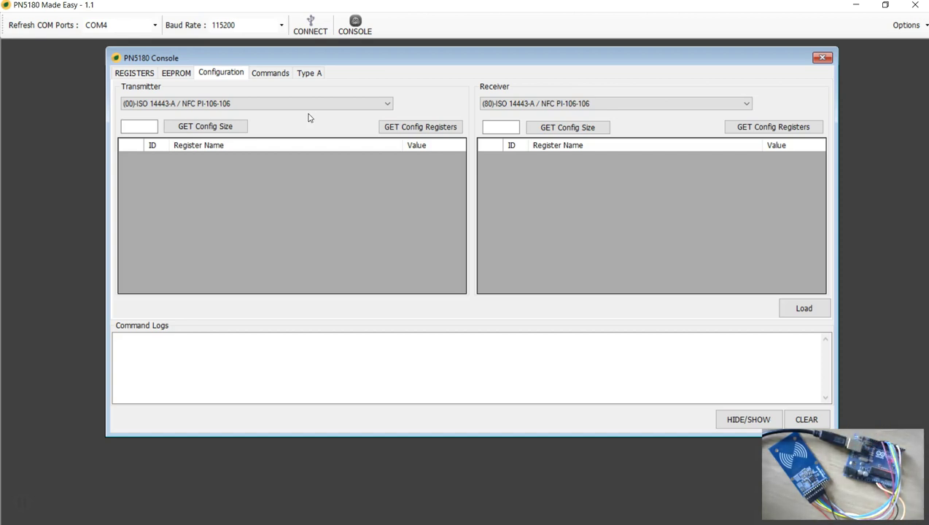
click(318, 353)
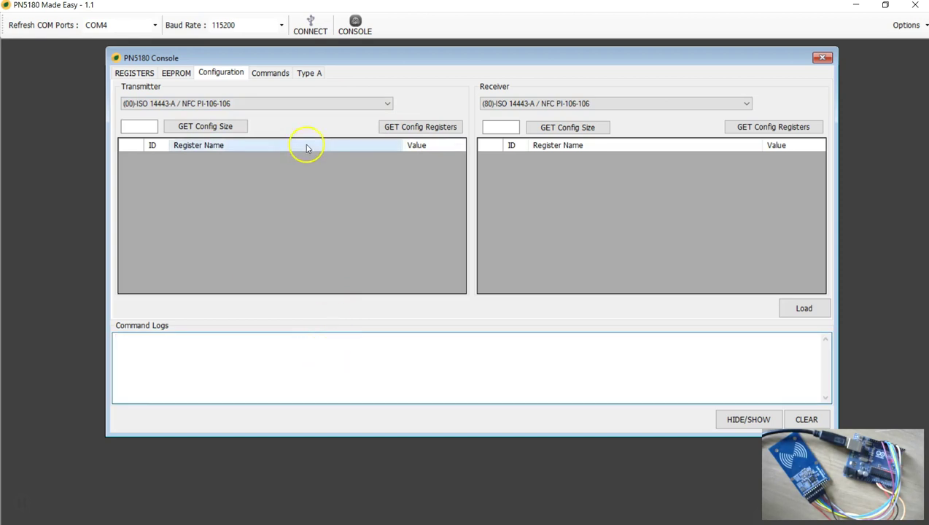
click(221, 103)
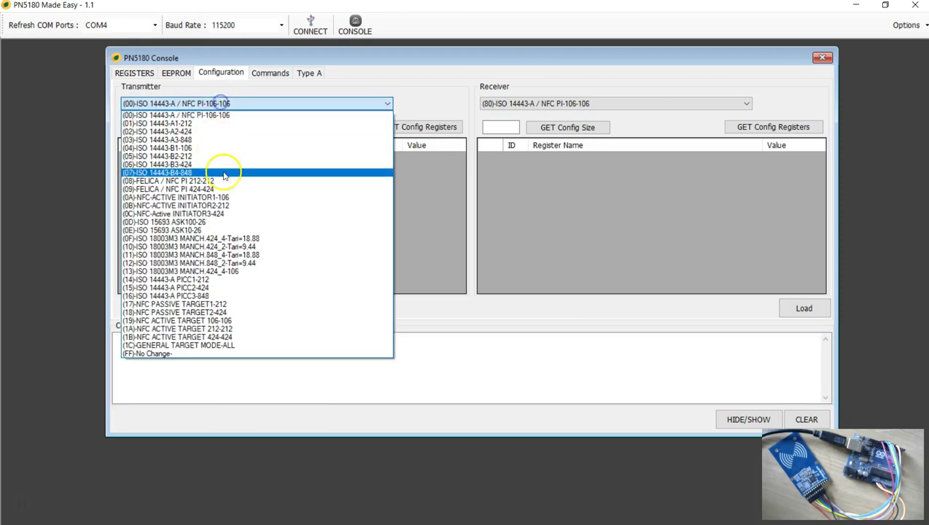
click(158, 115)
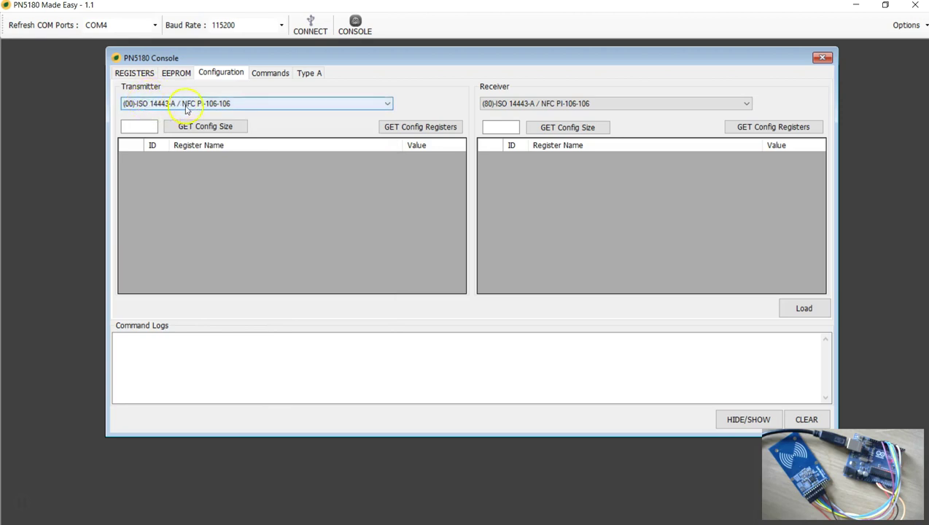
click(498, 103)
click(506, 113)
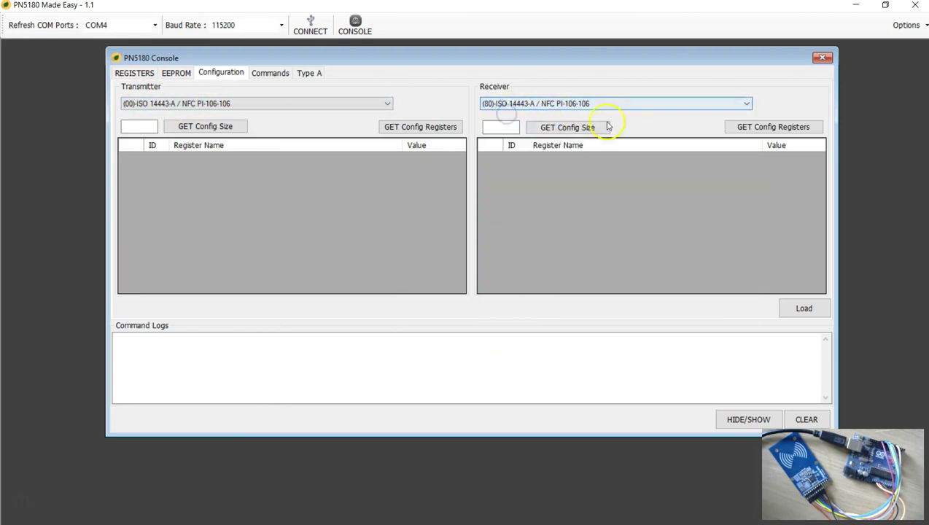
click(802, 312)
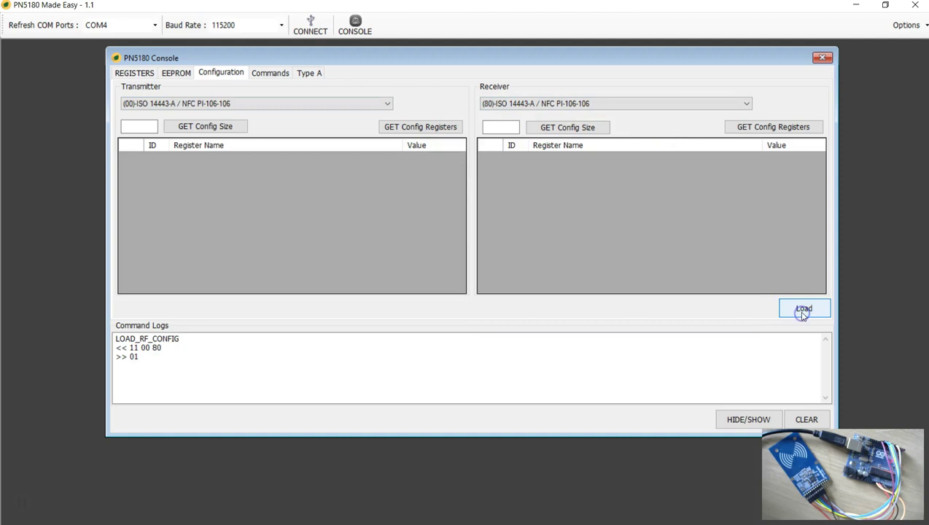
drag(165, 363, 114, 325)
click(175, 362)
Read the CRC_RX_CONFIG register from the chip and compare it with the loaded RF configuration
click(170, 73)
click(134, 72)
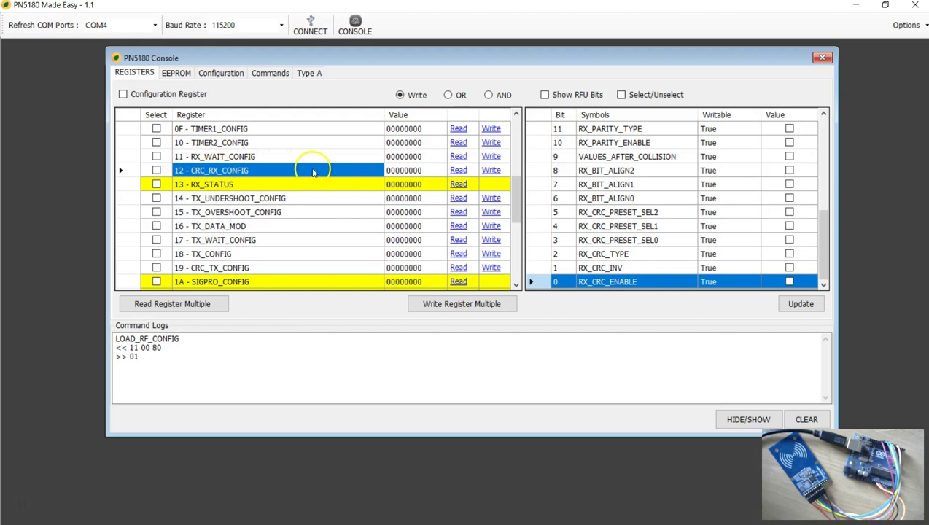
click(457, 170)
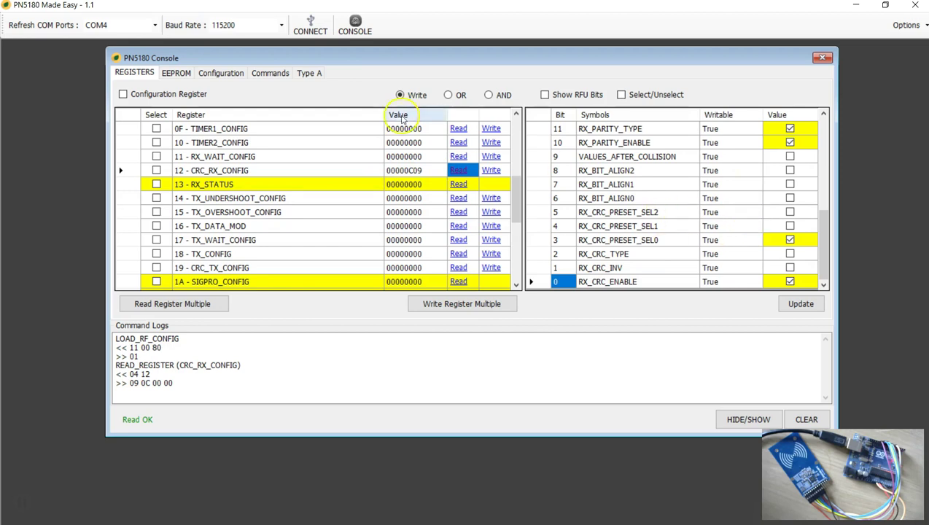
click(224, 75)
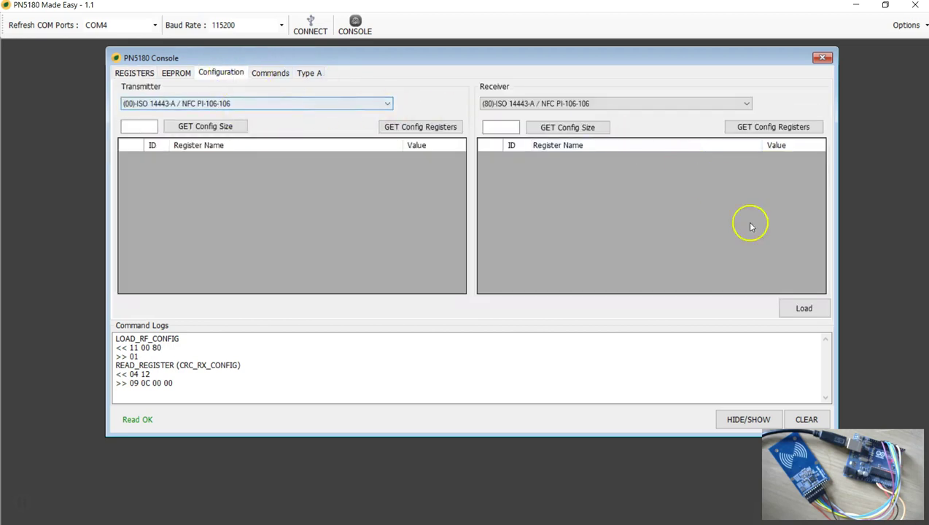
click(135, 73)
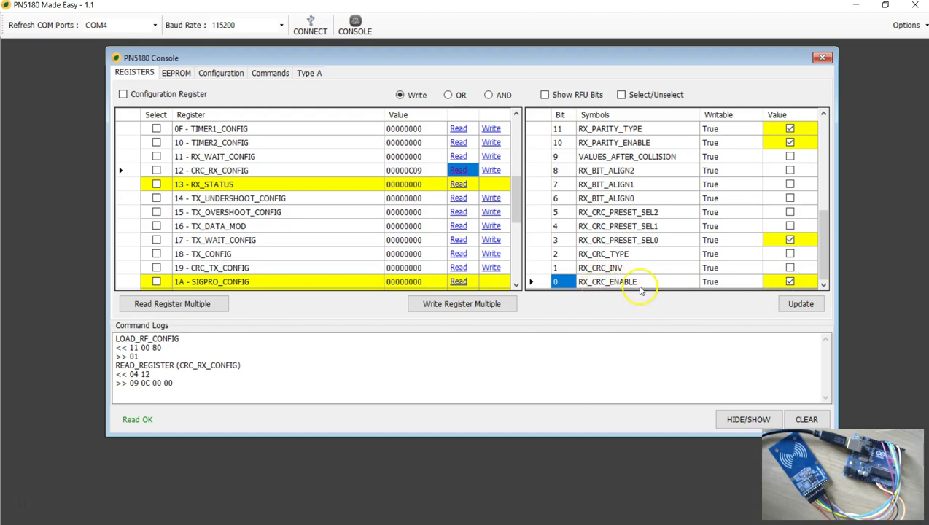
Disable the RX_CRC_ENABLE bit of CRC_RX_CONFIG and update the register's value in the list
click(790, 282)
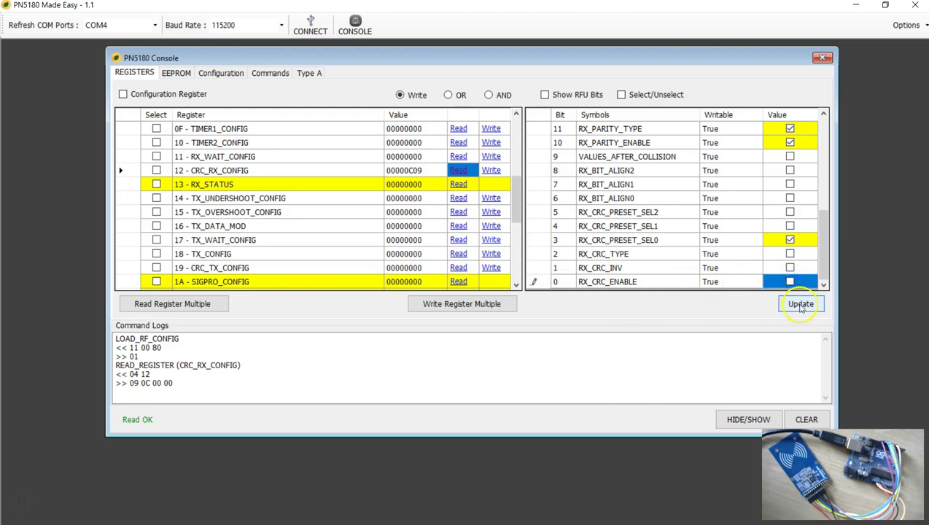
click(800, 306)
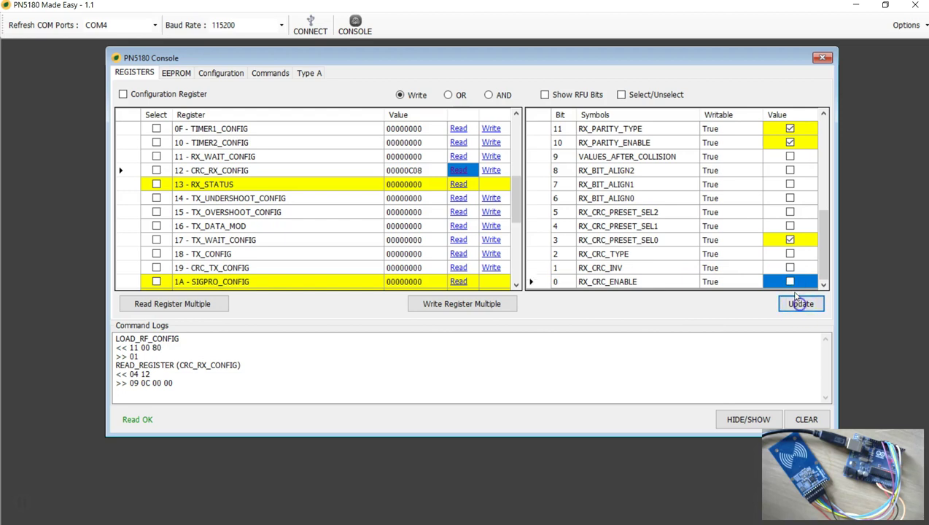
click(406, 172)
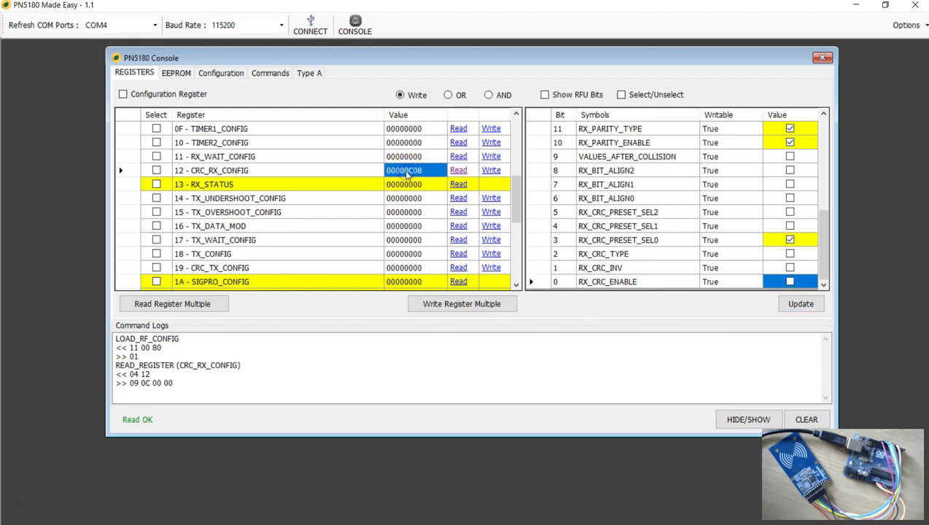
click(500, 172)
scroll(821, 237, up, 1)
mouse_move(820, 237)
mouse_down()
mouse_move(815, 138)
mouse_move(823, 241)
mouse_up()
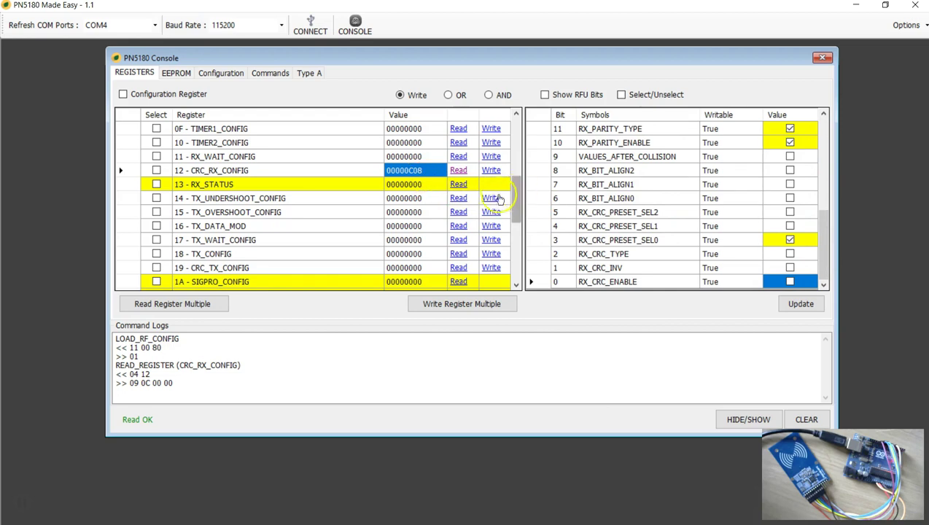
Clear the command logs and write the updated CRC_RX_CONFIG value to the chip
click(809, 419)
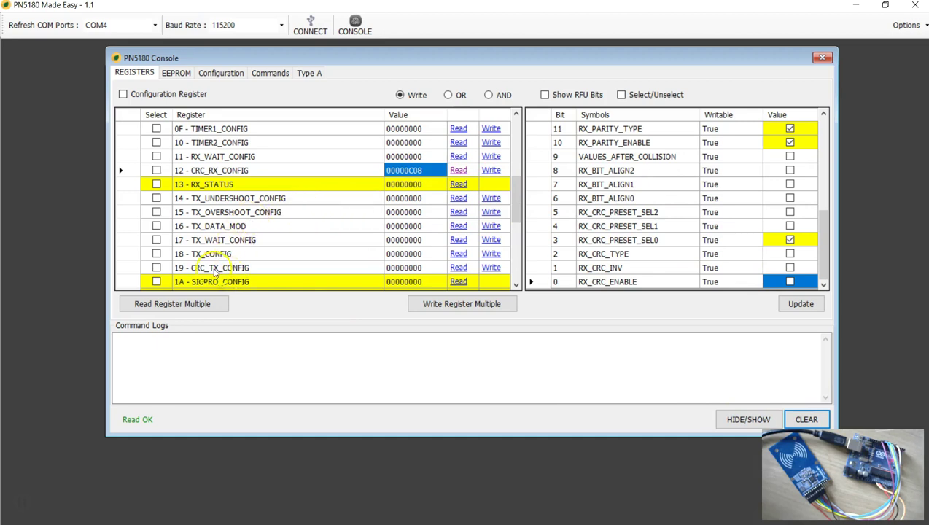
click(222, 170)
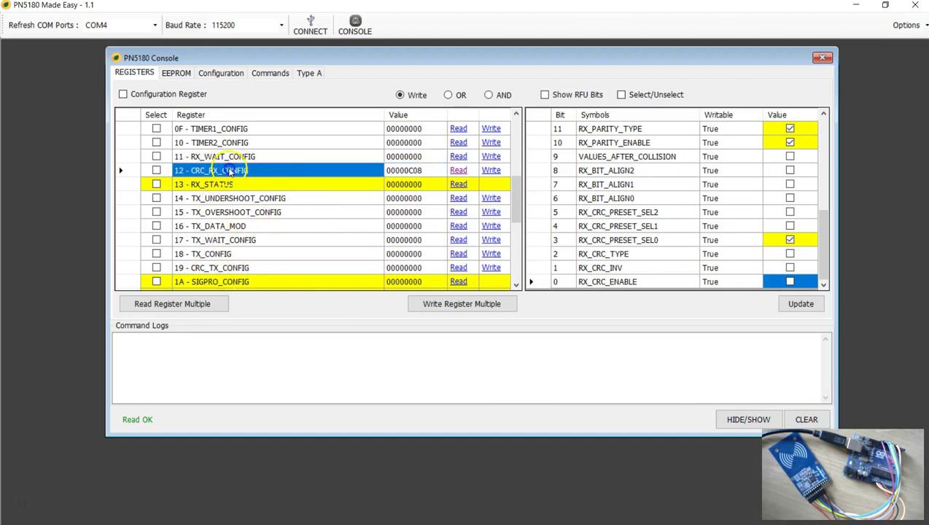
click(492, 170)
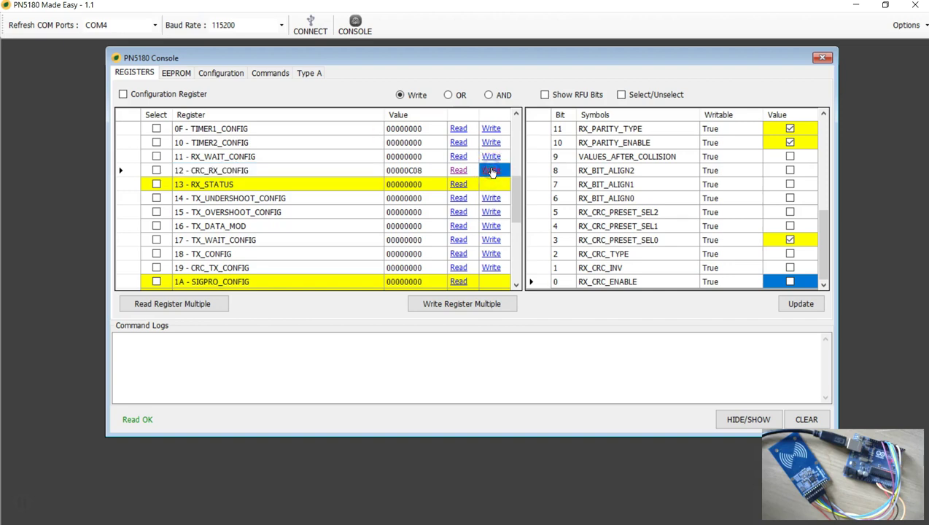
Examine the command code, register address, data bytes and response in the WRITE_REGISTER log entry
click(130, 357)
double_click(132, 357)
drag(196, 348, 126, 347)
click(137, 348)
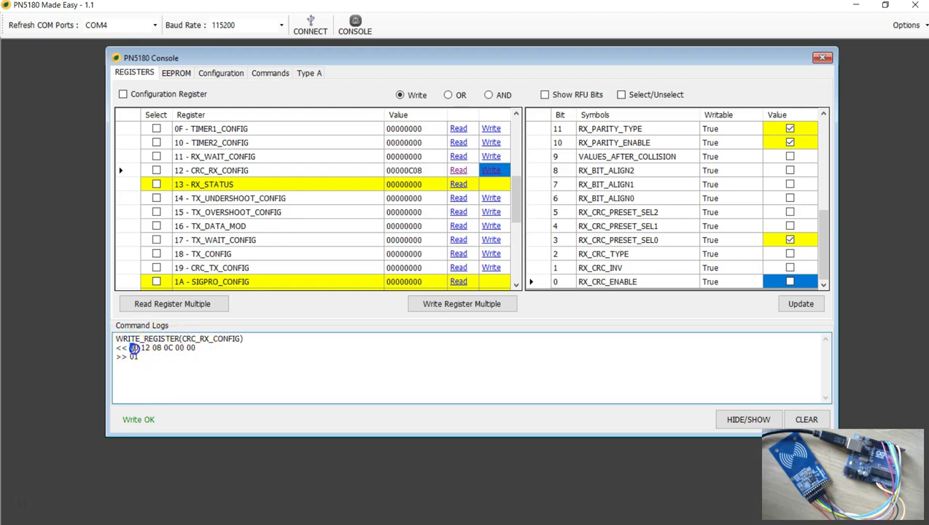
click(155, 355)
drag(152, 347, 197, 348)
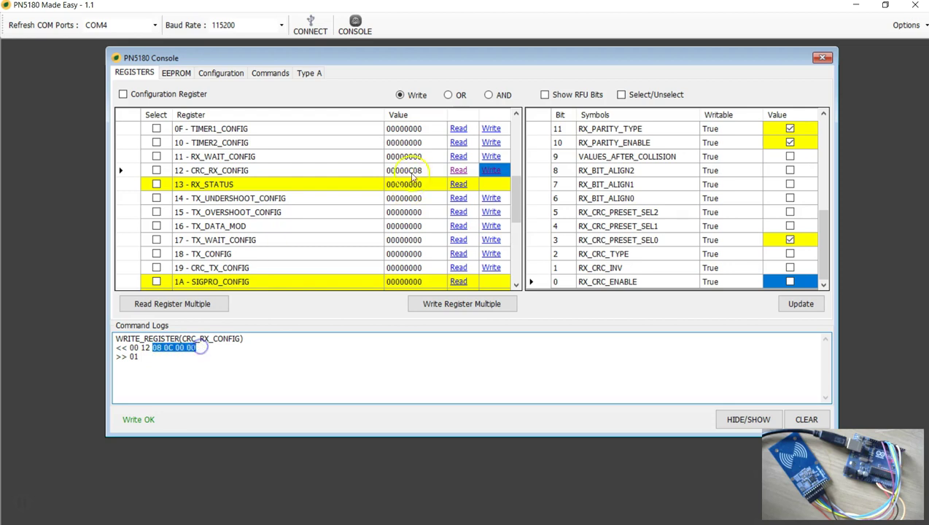
click(187, 358)
click(151, 348)
click(155, 362)
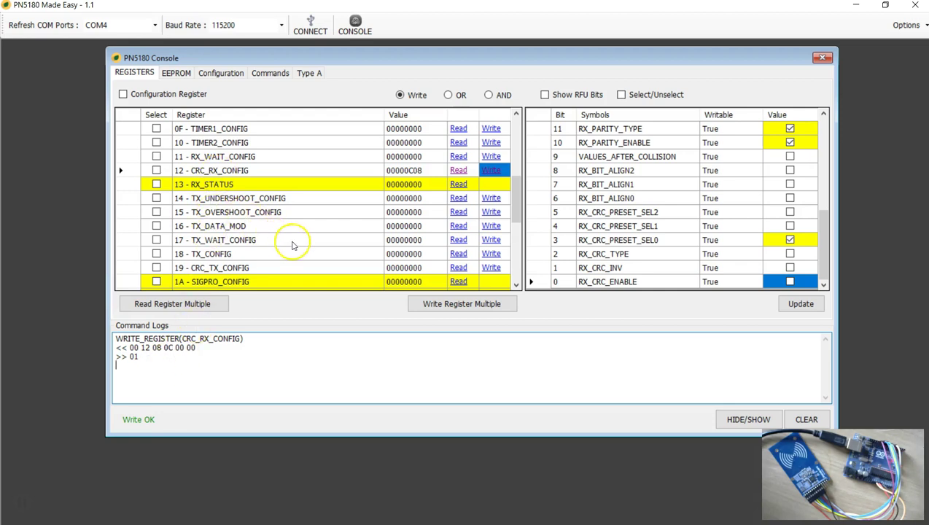
Read the CRC_TX_CONFIG register from the chip and examine its bit settings
scroll(292, 248, down, 1)
scroll(292, 247, down, 2)
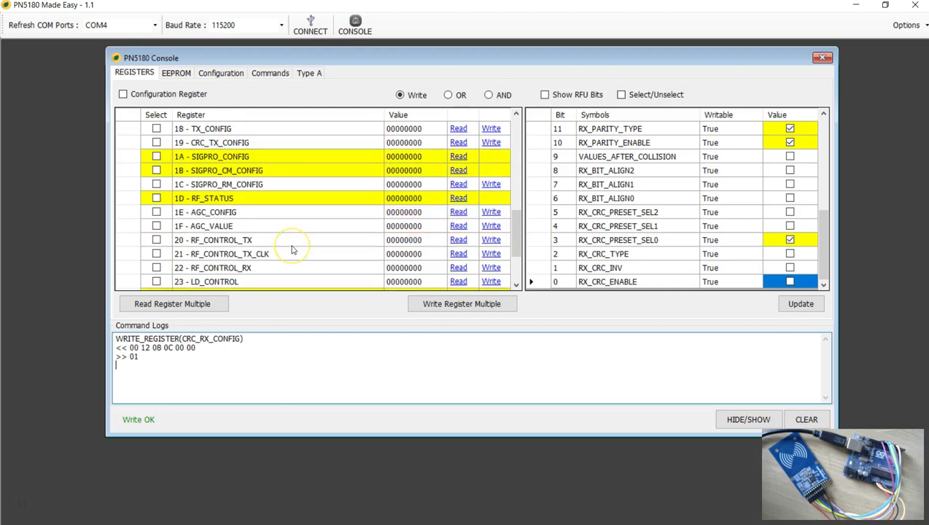
scroll(272, 233, down, 1)
scroll(275, 233, up, 2)
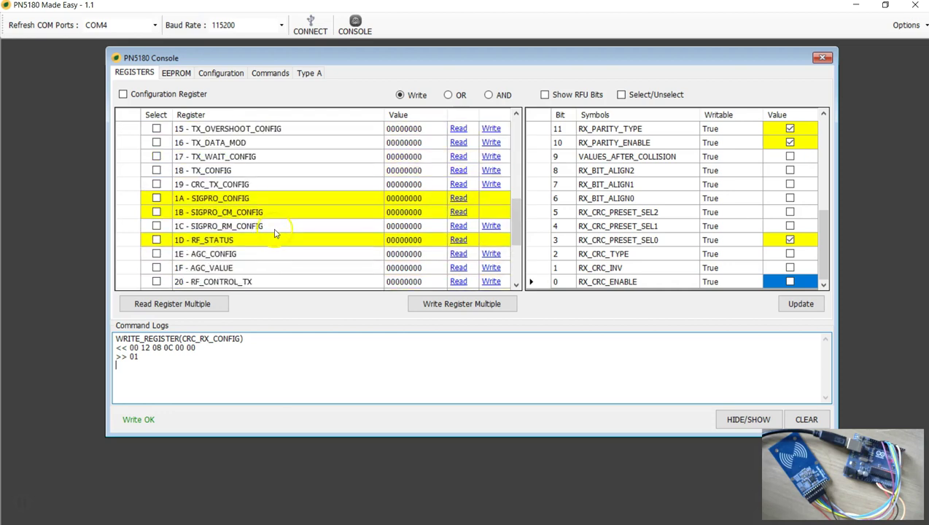
click(202, 184)
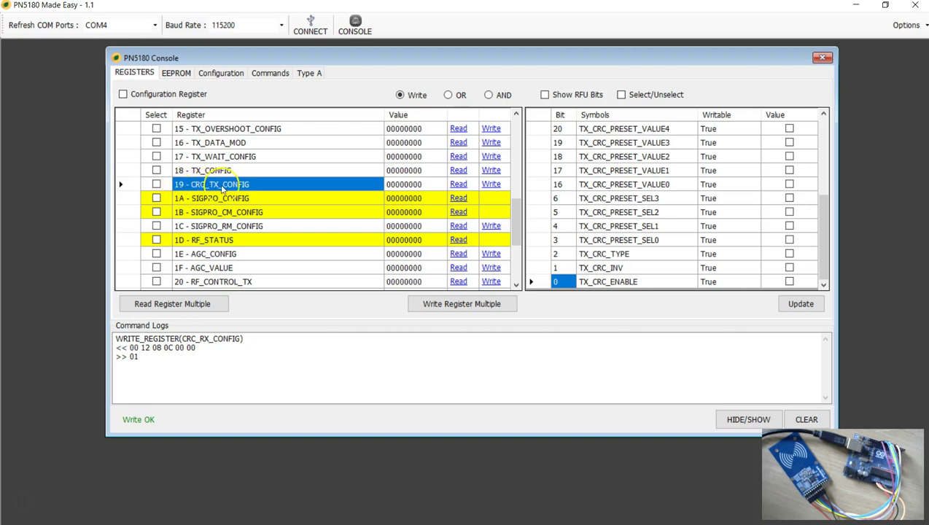
click(457, 185)
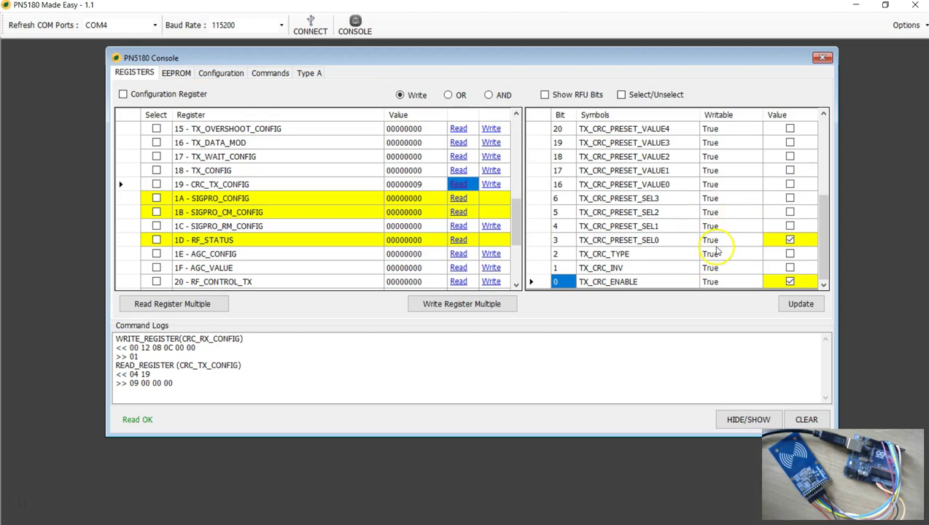
scroll(716, 250, up, 4)
scroll(660, 171, down, 4)
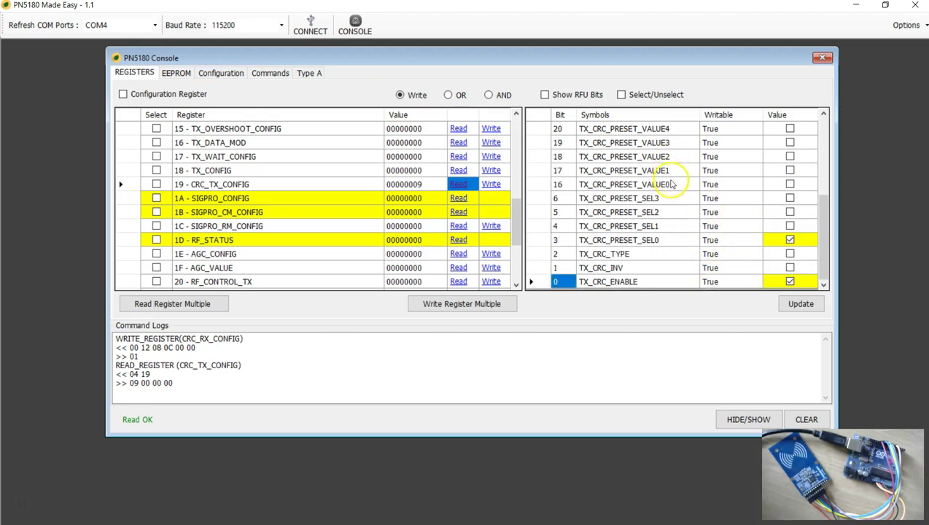
click(659, 263)
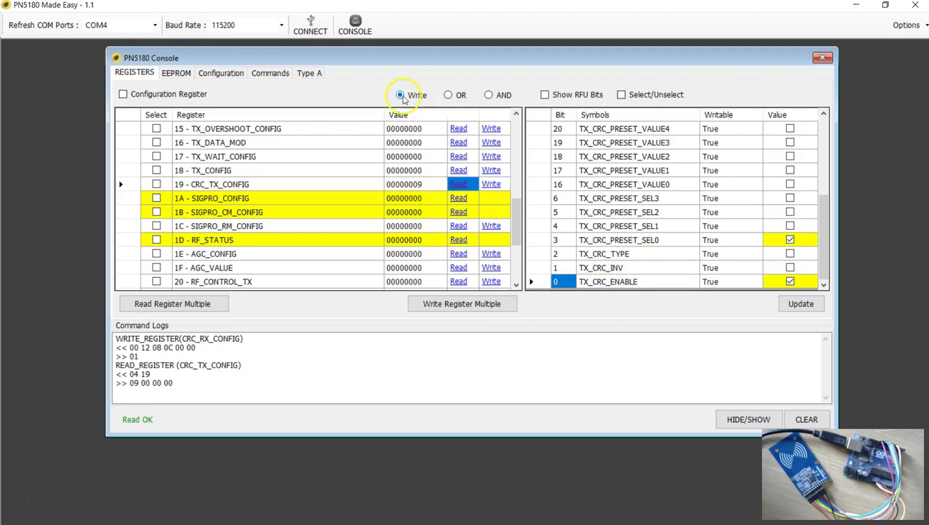
Switch register writing to AND mode, enable all CRC_TX_CONFIG bits except TX_CRC_ENABLE, and update the register's value in the list
click(489, 95)
click(622, 96)
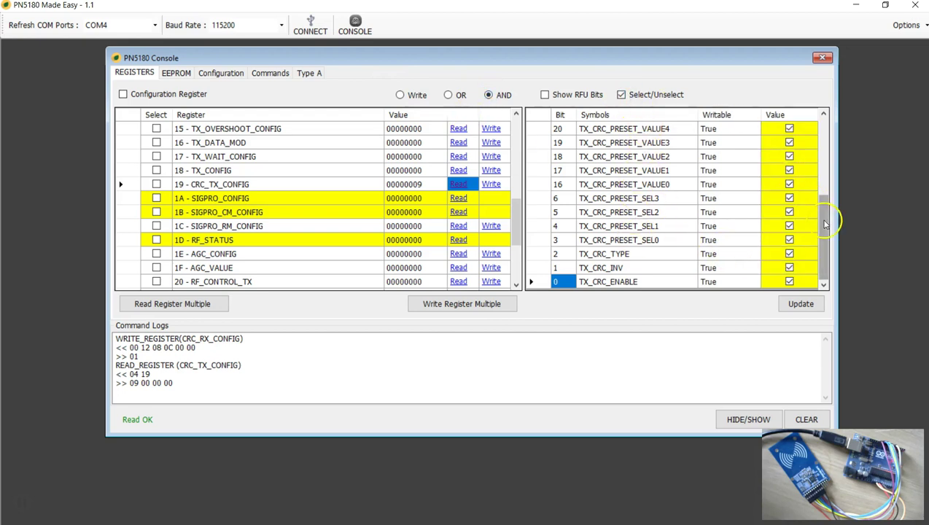
click(789, 282)
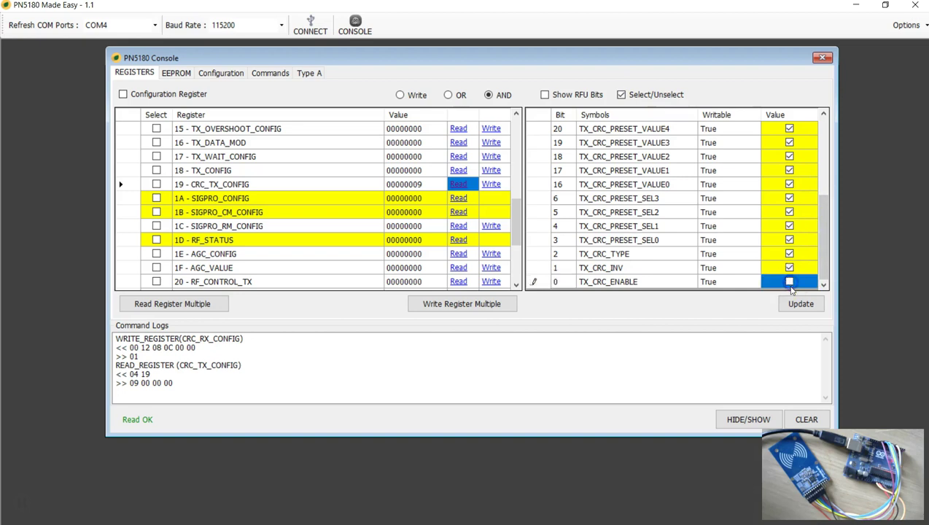
click(791, 304)
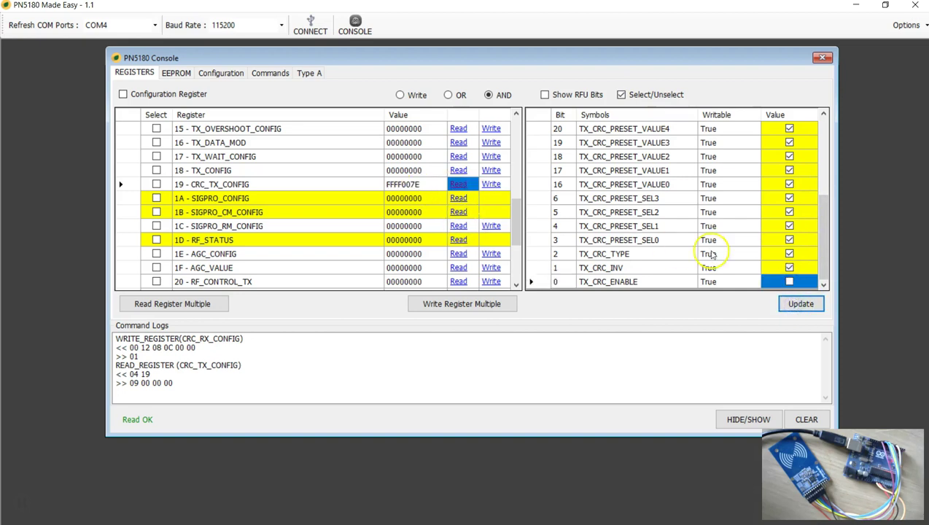
Show the RFU bits of CRC_TX_CONFIG and check which bits of the mask are set
drag(825, 245, 826, 169)
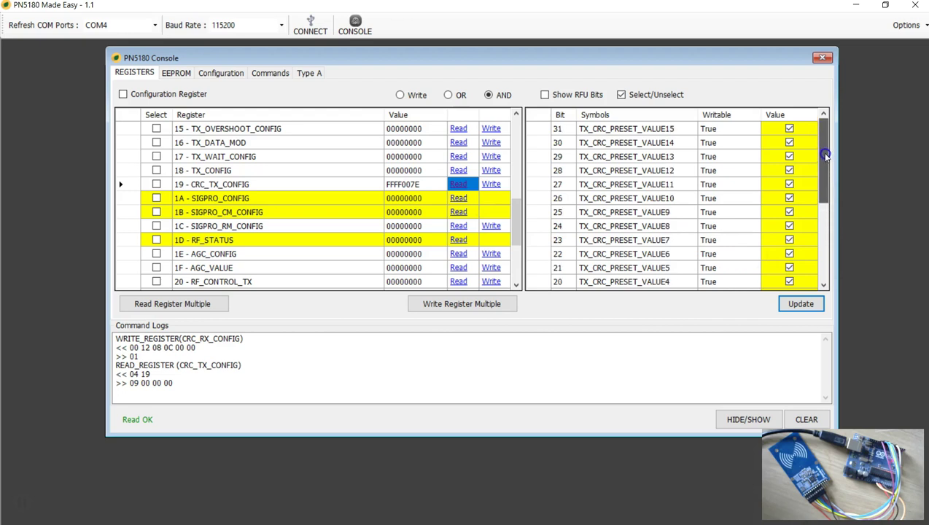
click(576, 95)
drag(824, 202, 825, 281)
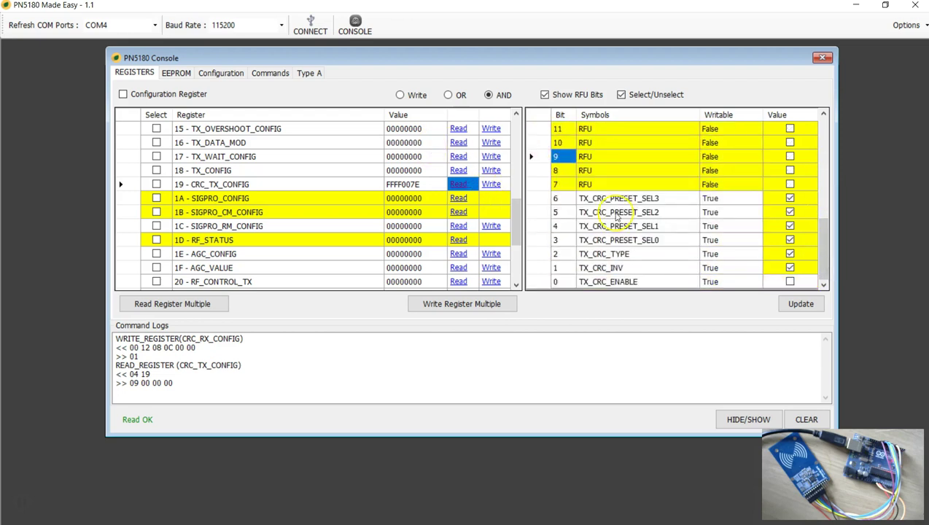
Set the CRC_TX_CONFIG mask value to FFFFFFFE so that only TX_CRC_ENABLE is cleared
click(411, 184)
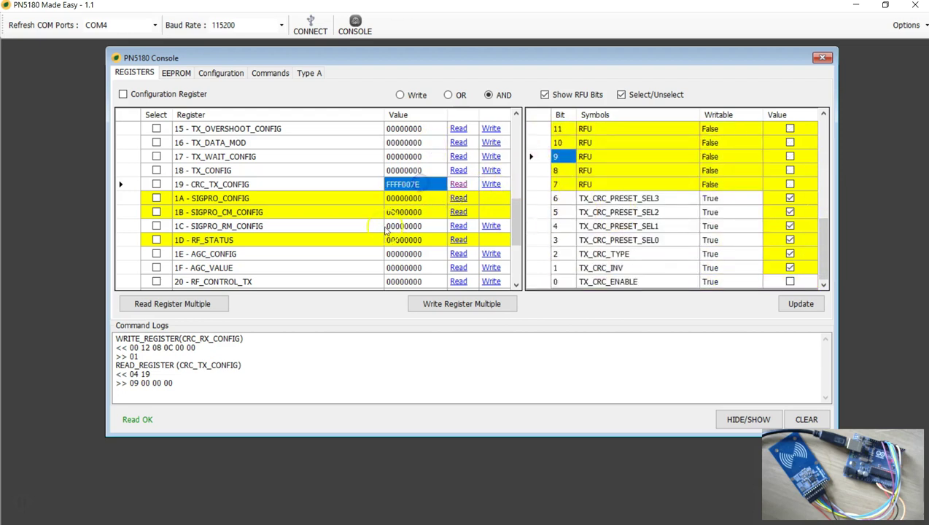
click(433, 183)
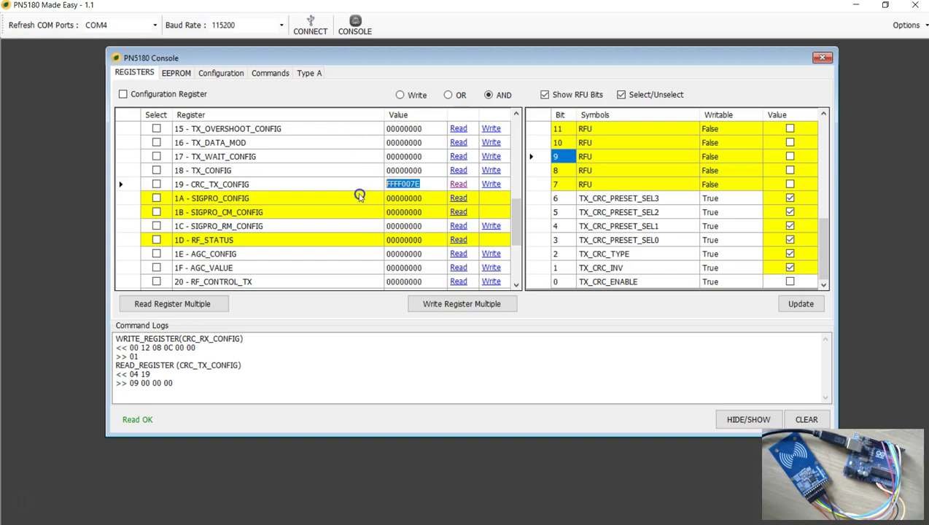
text(f)
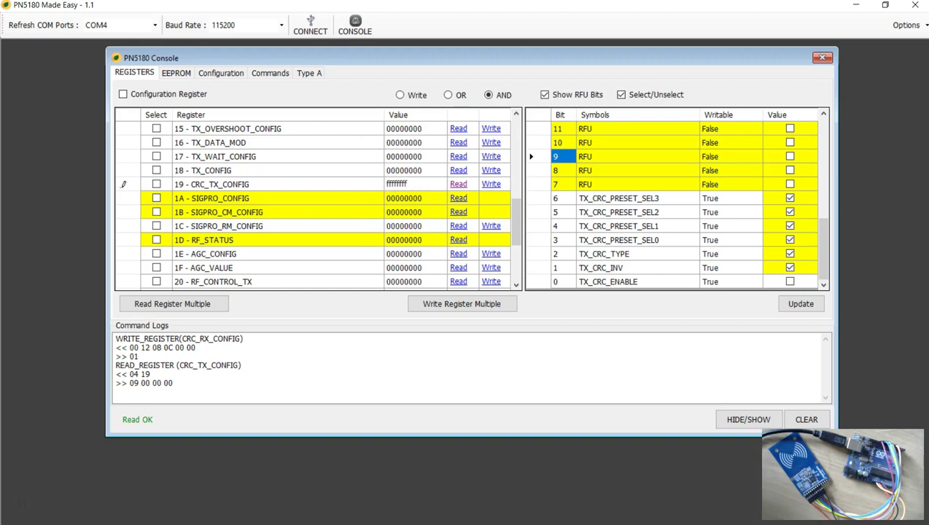
key(BackSpace)
text(E)
click(423, 170)
click(425, 183)
click(434, 185)
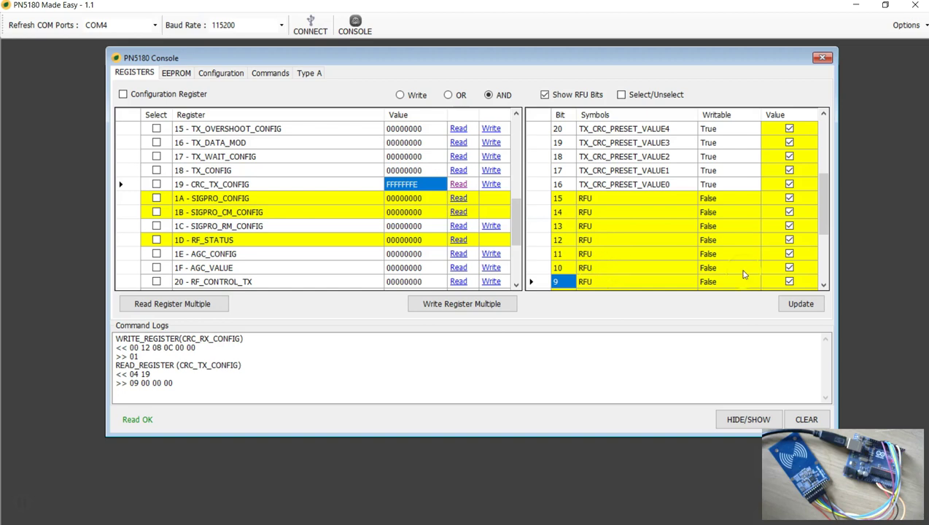
Review the CRC_TX_CONFIG AND mask, write it to the chip, and clear the command logs after checking the response
click(488, 95)
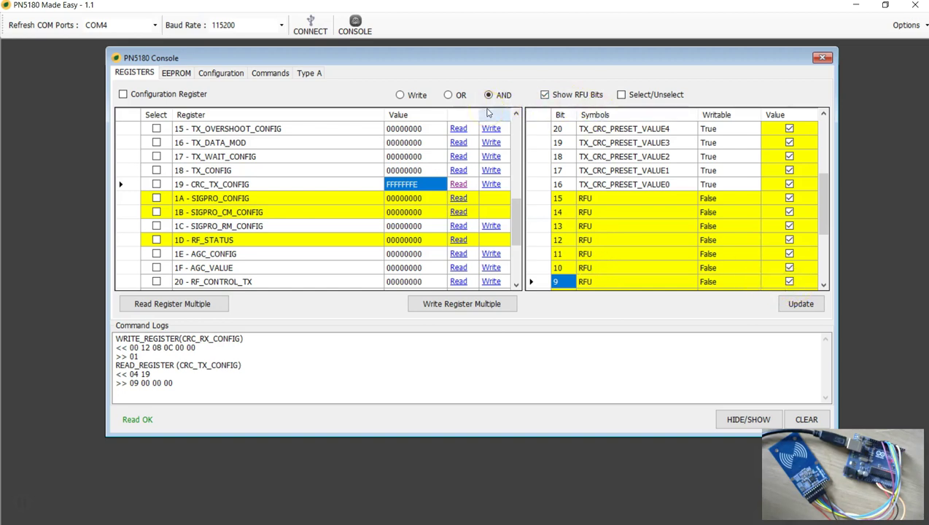
drag(823, 204, 824, 275)
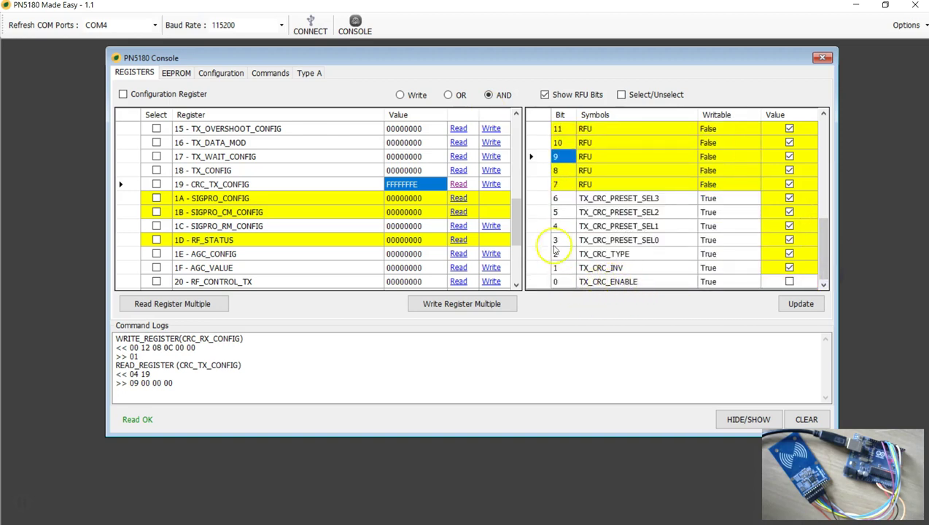
click(490, 184)
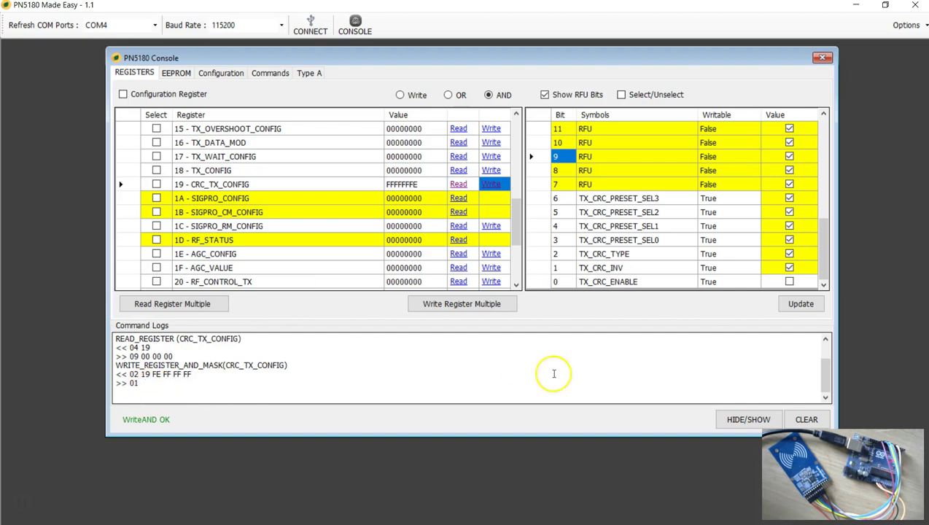
drag(111, 384, 155, 385)
click(806, 419)
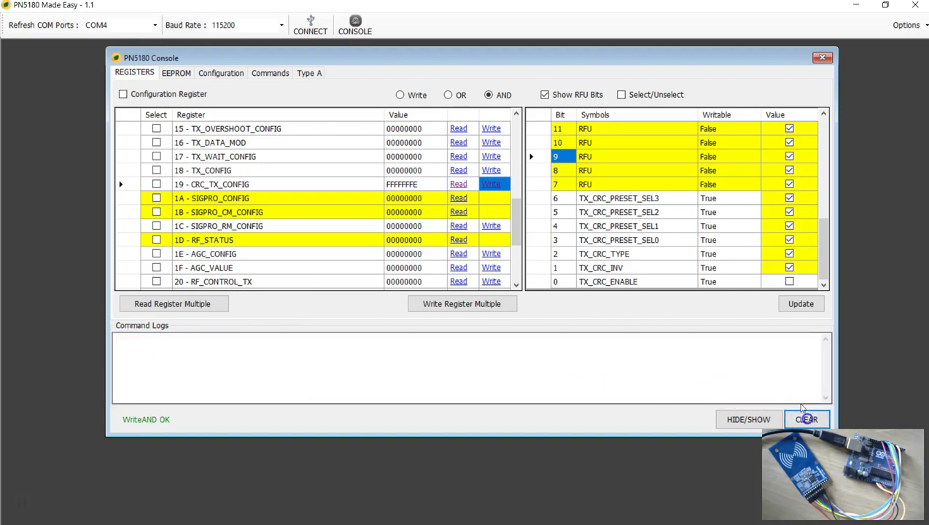
Reset the listed CRC_TX_CONFIG value to 00000000 and read the register back from the chip
click(408, 187)
drag(425, 183, 356, 197)
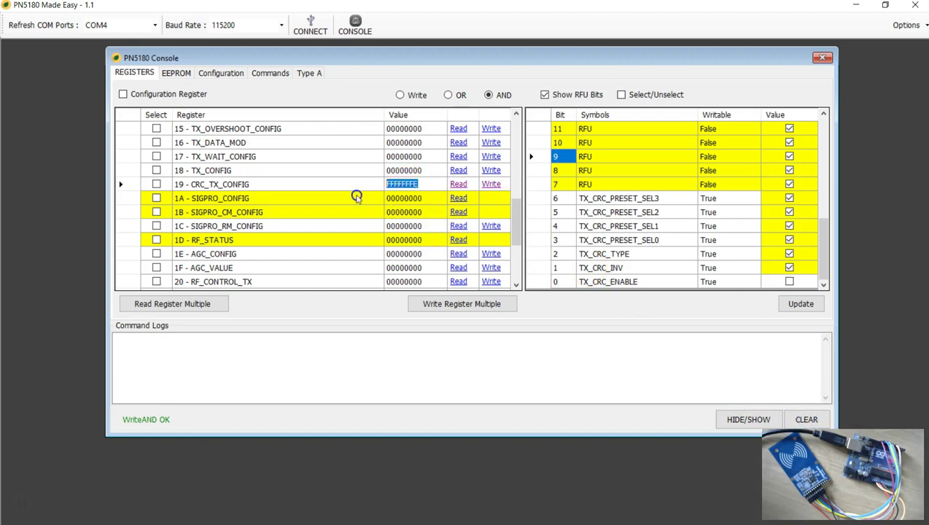
text(00)
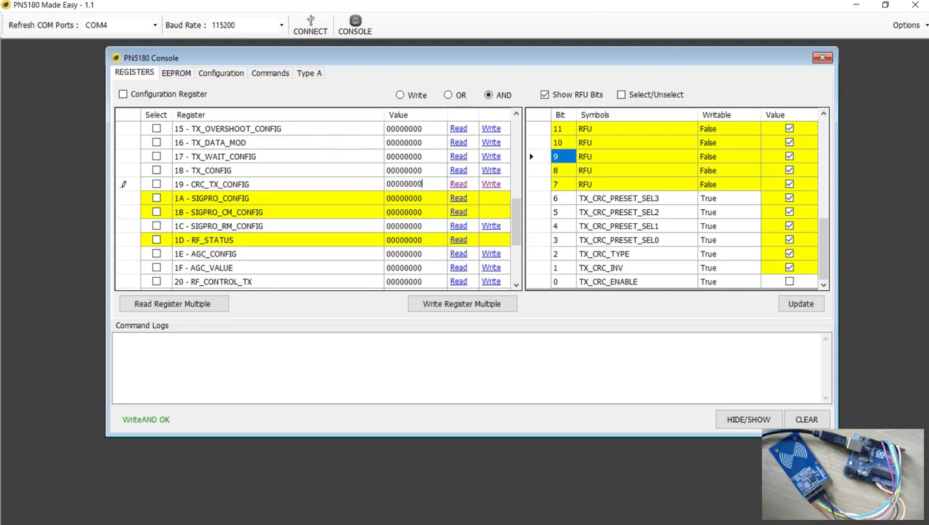
text(000000)
key(Return)
click(423, 183)
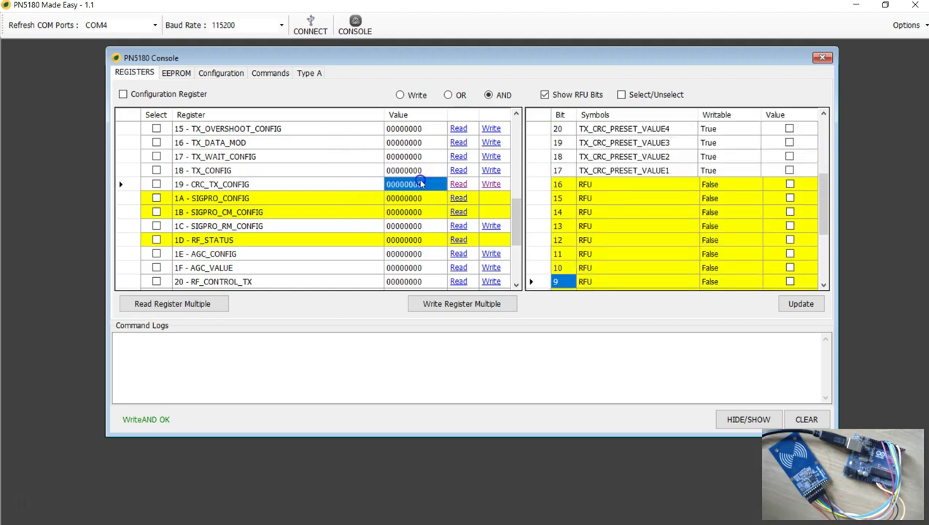
click(456, 187)
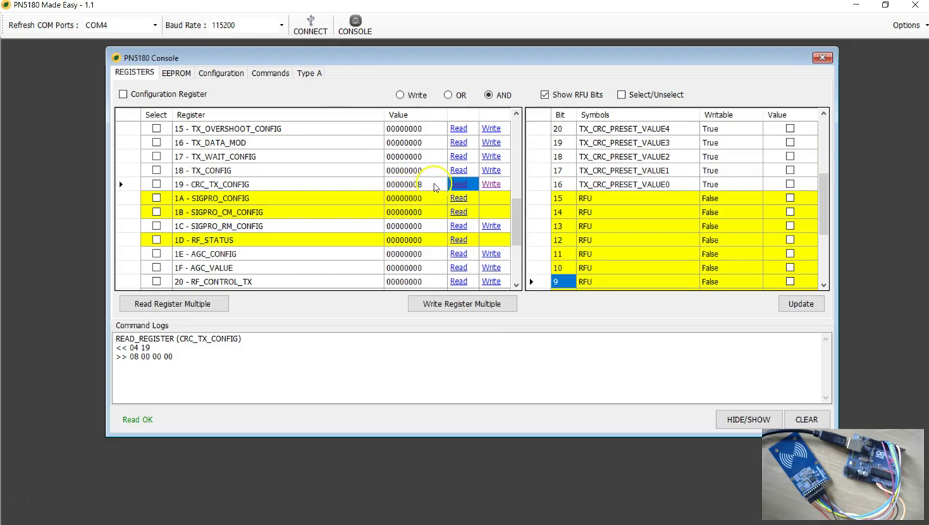
Switch to the PN5180 datasheet in Acrobat Reader and view the READ_DATA command table
key(alt+Tab)
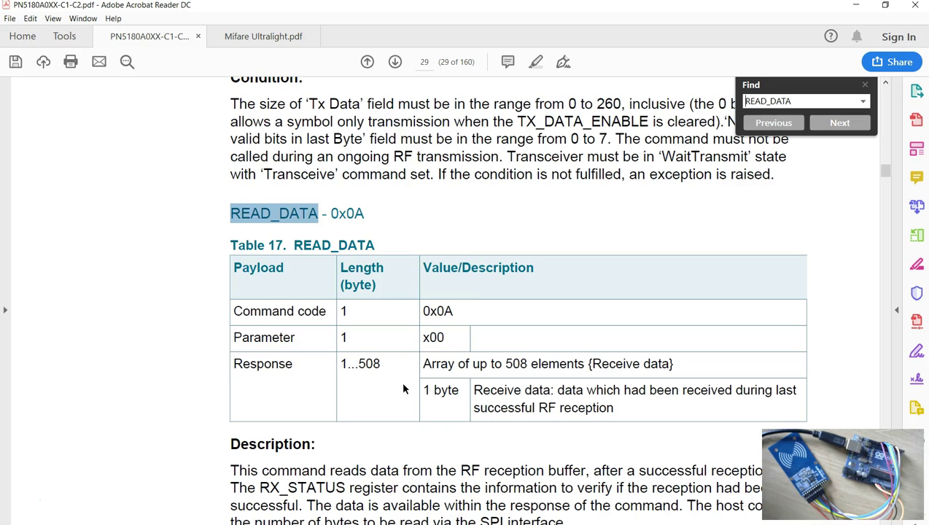
click(344, 314)
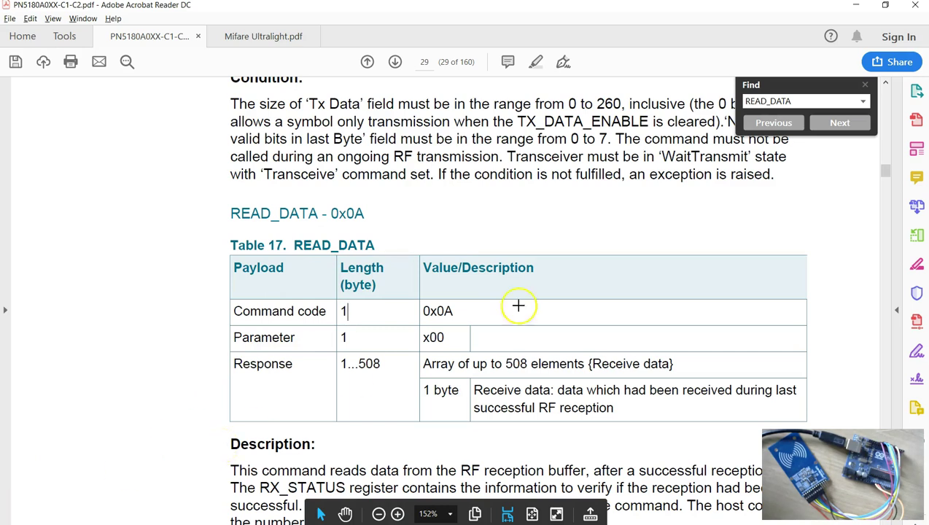
Sketch a labelled Tag box and a chip box over the datasheet page, with wavy signal lines between them
mouse_move(732, 213)
mouse_down()
mouse_move(738, 295)
mouse_move(739, 216)
mouse_move(842, 197)
mouse_move(800, 282)
mouse_move(740, 295)
mouse_up()
drag(751, 231, 788, 226)
drag(777, 223, 779, 265)
drag(813, 223, 817, 263)
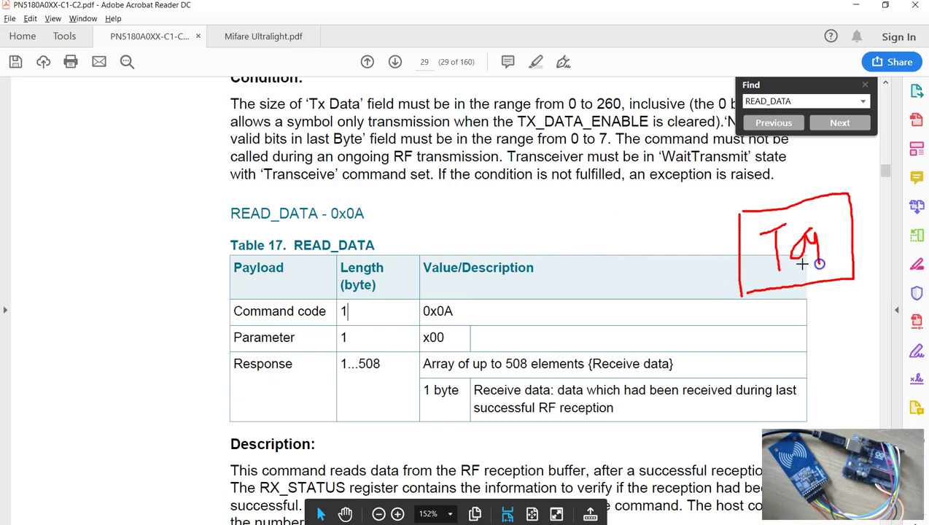
mouse_move(602, 247)
mouse_down()
mouse_move(636, 232)
mouse_move(704, 243)
mouse_up()
drag(604, 328, 730, 288)
drag(713, 242, 723, 229)
drag(442, 217, 445, 364)
mouse_move(443, 217)
mouse_down()
mouse_move(601, 331)
mouse_move(444, 361)
mouse_up()
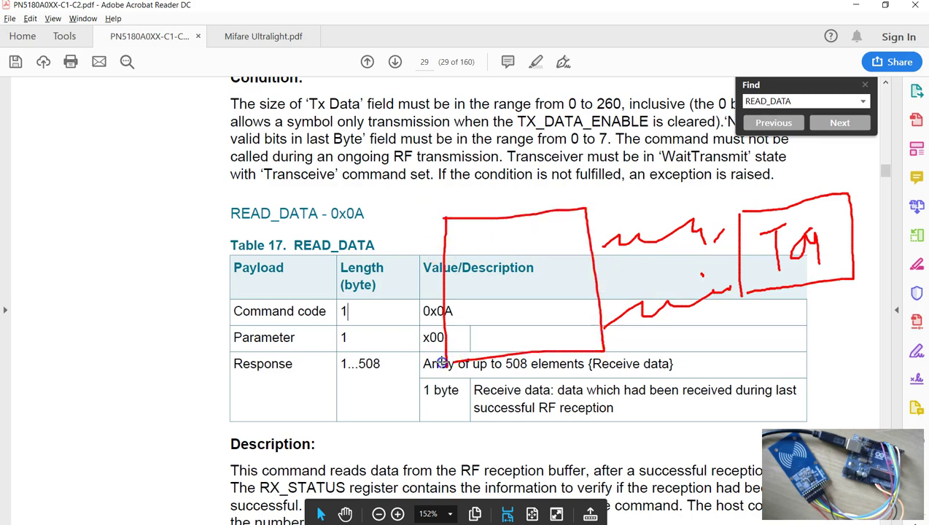
Draw two buffers divided into cells inside the sketched chip box and label them Tx and Rx
mouse_move(485, 197)
mouse_down()
mouse_move(479, 227)
mouse_move(491, 226)
mouse_up()
drag(446, 248, 576, 233)
drag(442, 283, 571, 267)
drag(480, 251, 479, 286)
drag(518, 252, 517, 291)
drag(581, 231, 581, 276)
drag(446, 325, 599, 317)
drag(498, 319, 497, 354)
mouse_move(523, 353)
mouse_down()
mouse_move(523, 315)
mouse_move(556, 349)
mouse_up()
drag(594, 316, 593, 347)
mouse_move(364, 257)
mouse_down()
mouse_move(395, 248)
mouse_move(394, 298)
mouse_up()
drag(406, 259, 426, 296)
mouse_move(392, 337)
mouse_down()
mouse_move(393, 375)
mouse_move(412, 357)
mouse_move(442, 377)
mouse_up()
Sketch a box labelled as the host beside the chip box
mouse_move(83, 308)
mouse_down()
mouse_move(105, 433)
mouse_move(184, 263)
mouse_move(263, 416)
mouse_move(112, 432)
mouse_up()
drag(128, 331, 129, 372)
drag(154, 321, 160, 376)
mouse_move(128, 349)
mouse_down()
mouse_move(162, 348)
mouse_move(194, 325)
mouse_move(216, 368)
mouse_up()
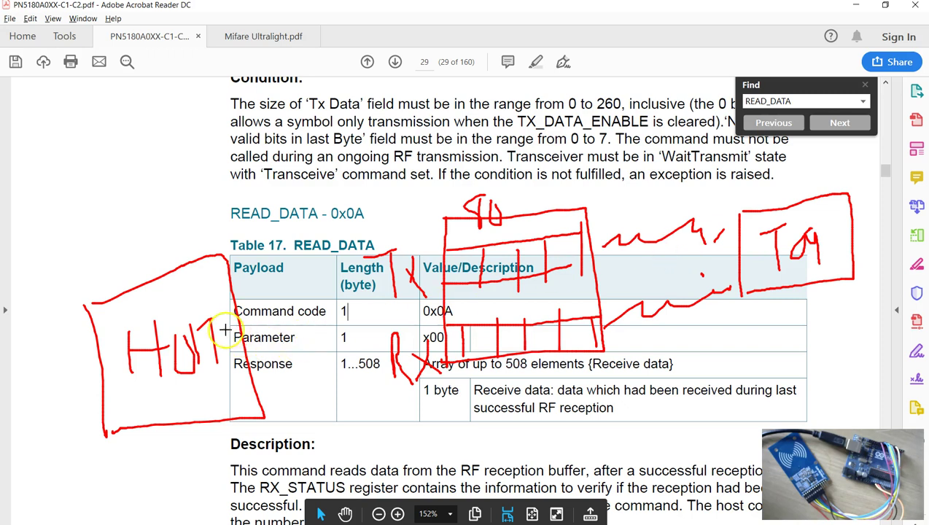
Trace the data path from the host through the Tx buffer to the tag and back through Rx, then clear the sketch
drag(249, 332, 500, 268)
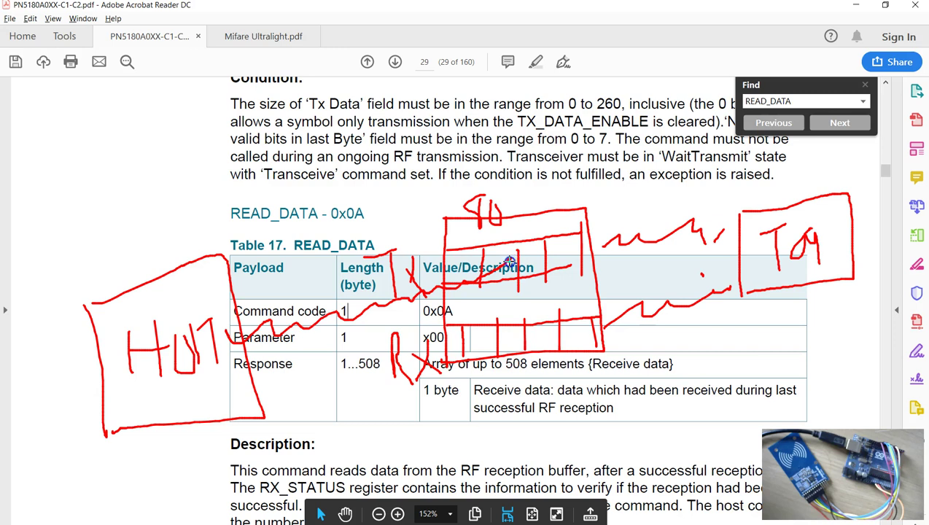
click(514, 260)
click(352, 245)
click(378, 311)
click(515, 273)
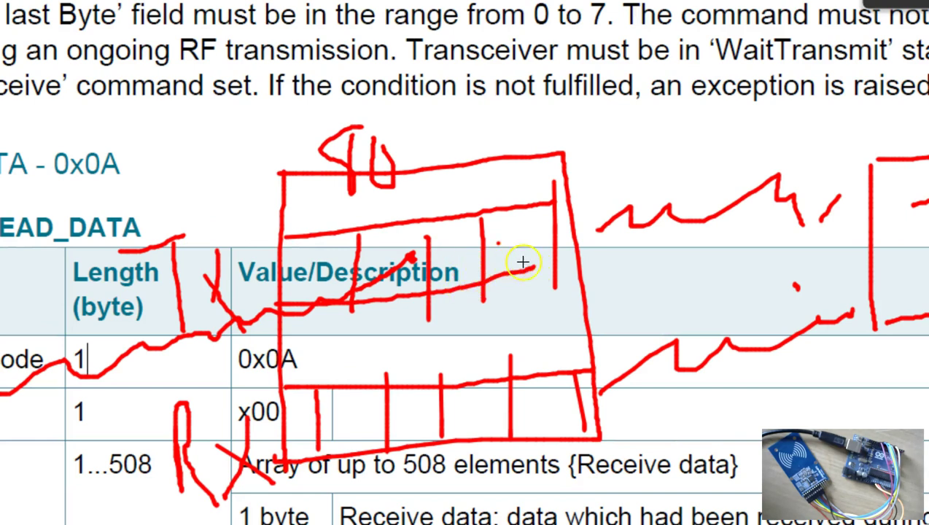
mouse_move(517, 255)
mouse_down()
mouse_move(544, 261)
mouse_move(873, 198)
mouse_up()
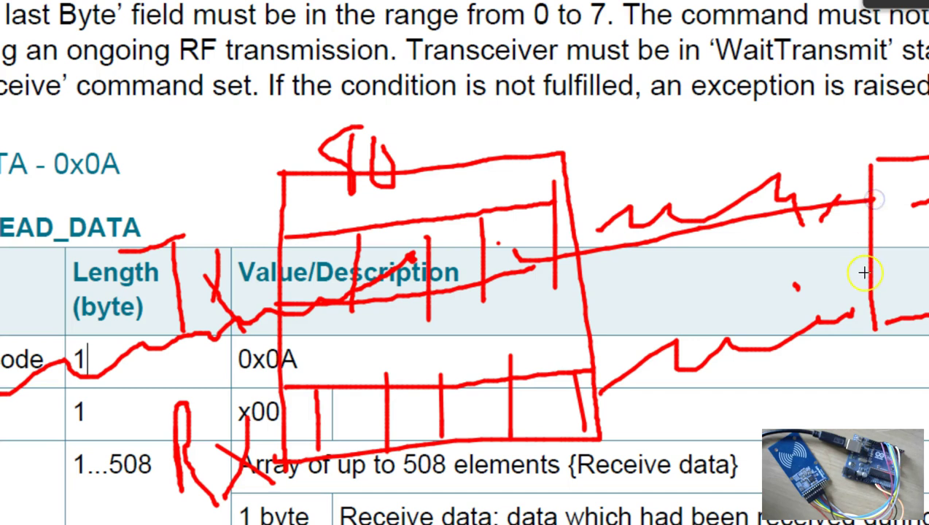
mouse_move(868, 272)
mouse_down()
mouse_move(568, 373)
mouse_move(545, 398)
mouse_move(465, 413)
mouse_up()
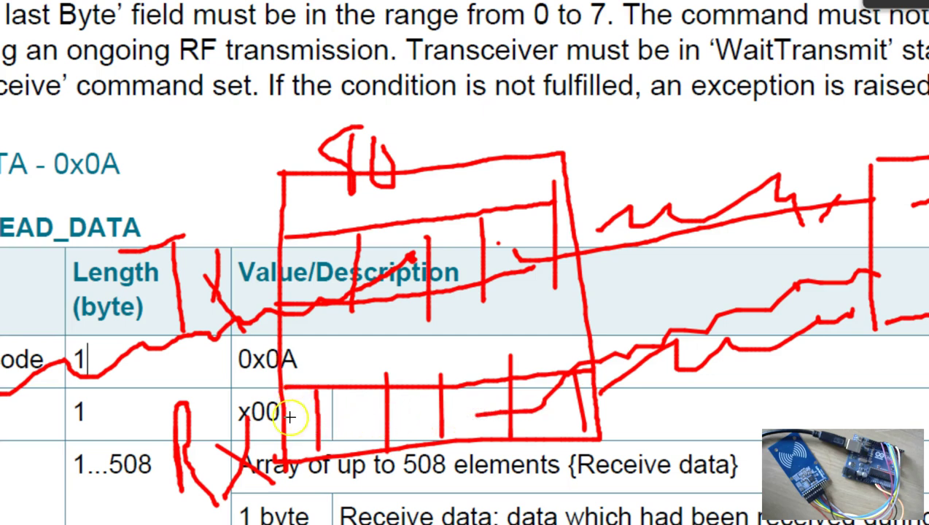
mouse_move(299, 422)
mouse_down()
mouse_move(386, 414)
mouse_move(307, 425)
mouse_move(130, 392)
mouse_up()
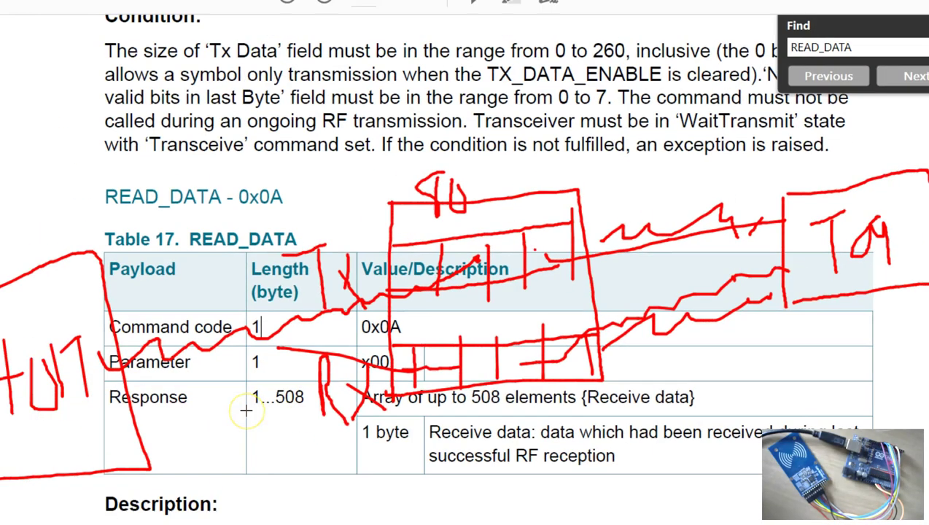
key(Escape)
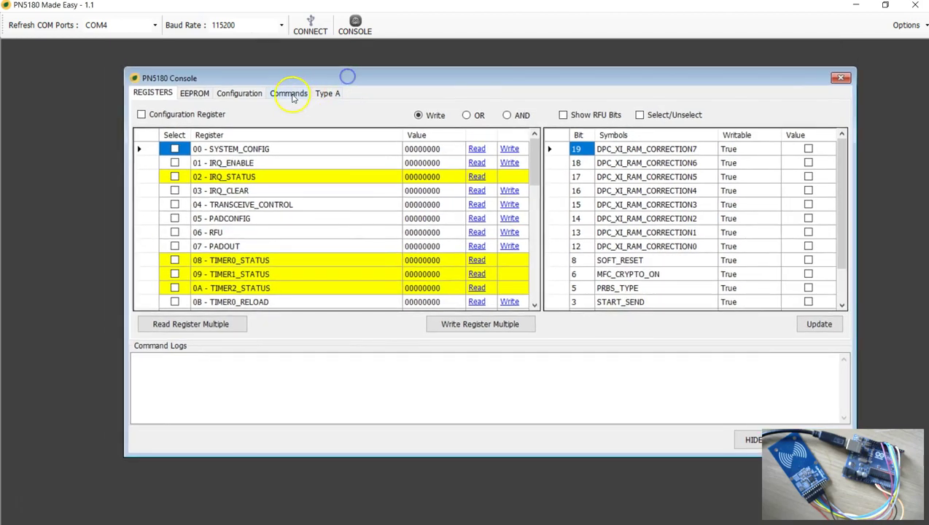
Turn on the PN5180's RF field from the console's commands page and inspect the logged RF_ON exchange
click(288, 93)
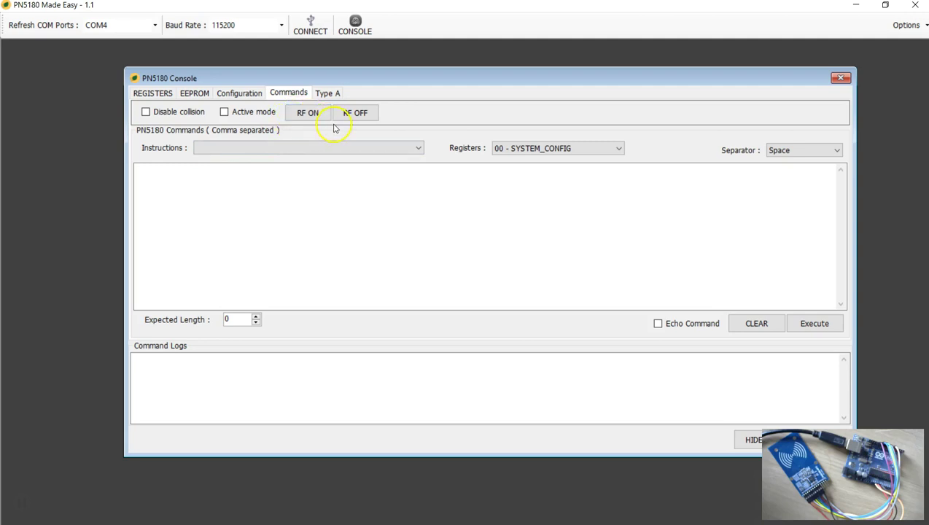
click(338, 147)
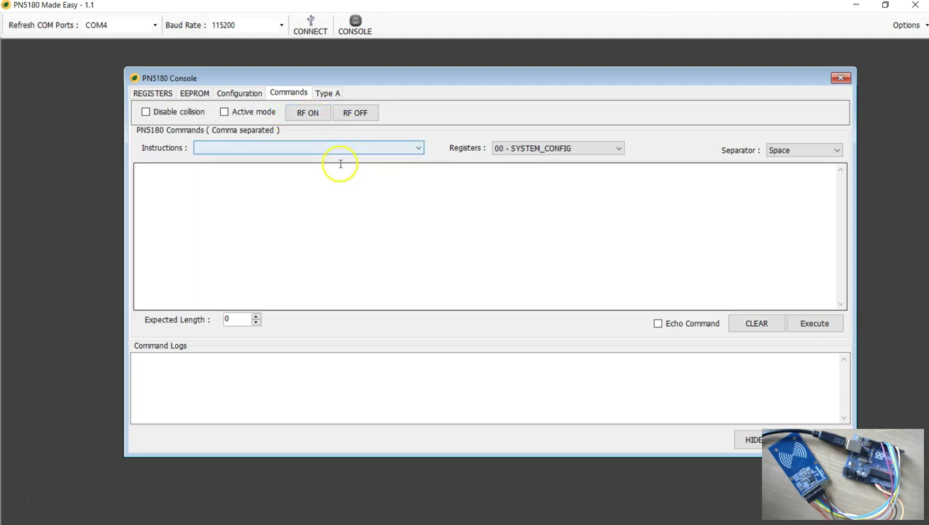
click(309, 115)
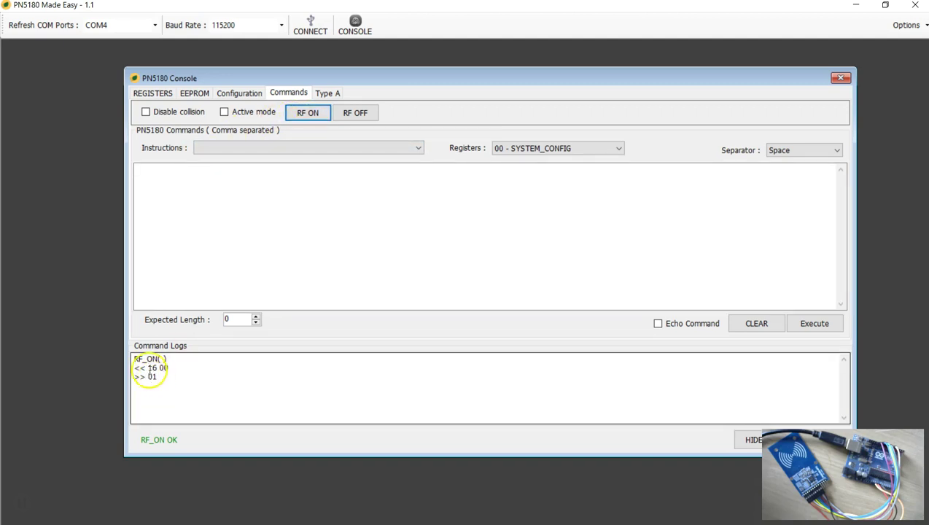
drag(148, 368, 169, 368)
click(137, 291)
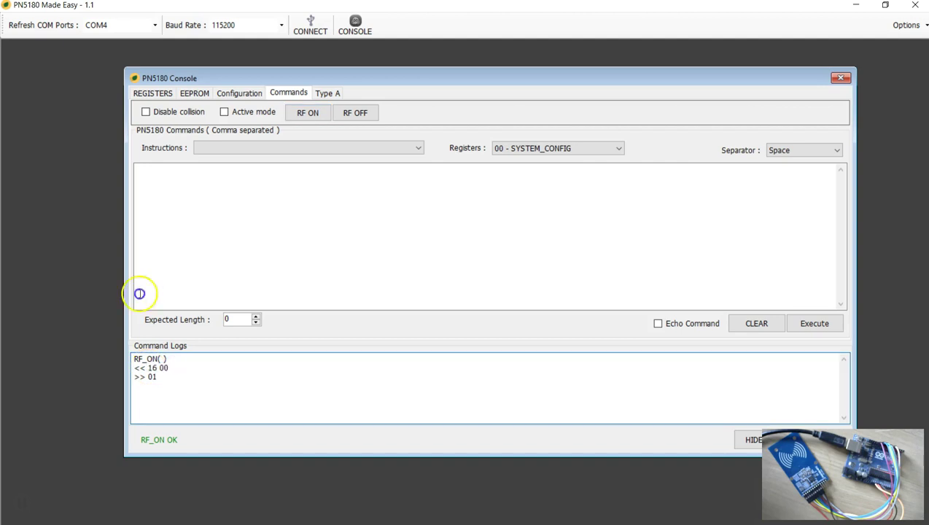
click(282, 147)
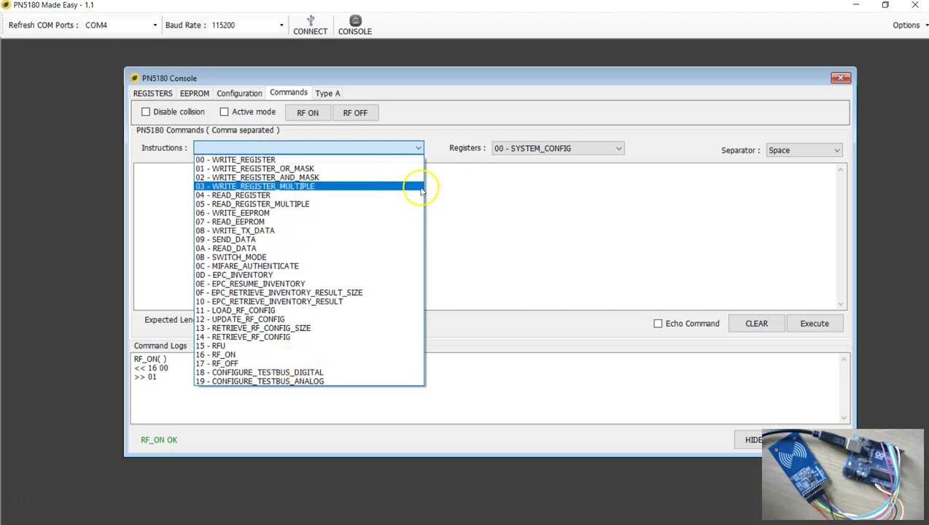
click(223, 241)
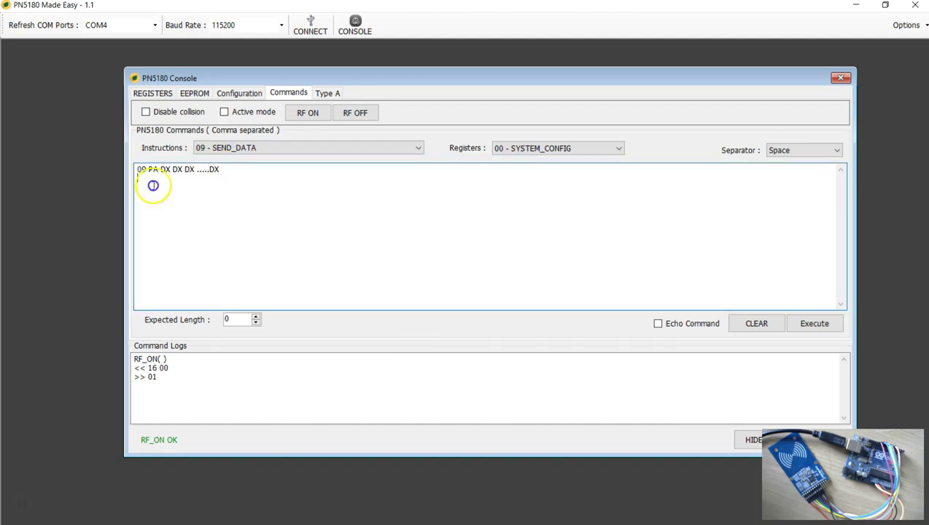
drag(147, 169, 135, 169)
drag(219, 169, 50, 170)
key(BackSpace)
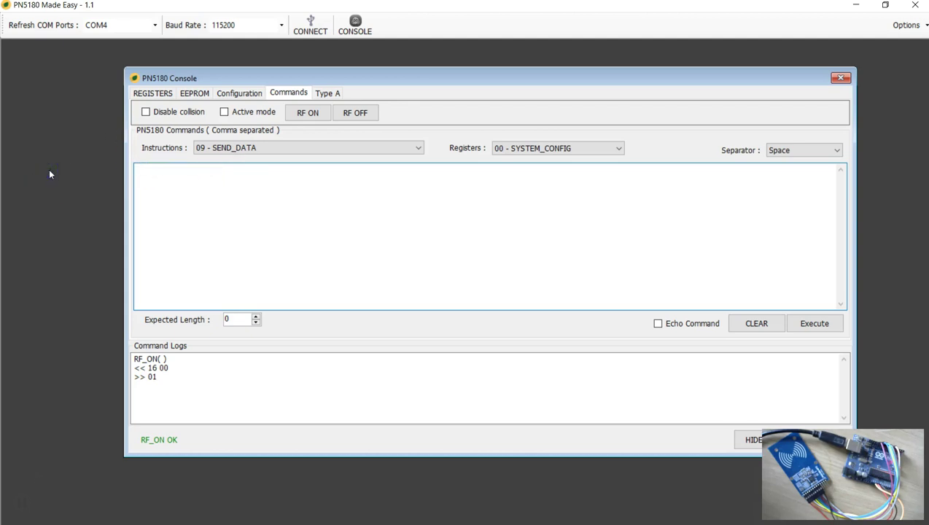
Execute the SEND_DATA instruction as 09 07 26 with an expected length of 1, then inspect its logged exchange
click(282, 148)
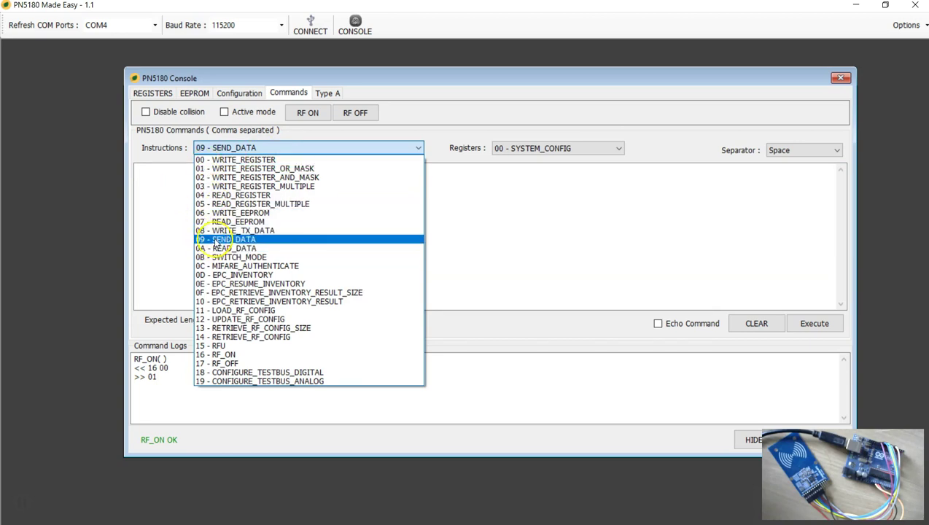
click(214, 239)
drag(149, 168, 228, 167)
text(09 07 26)
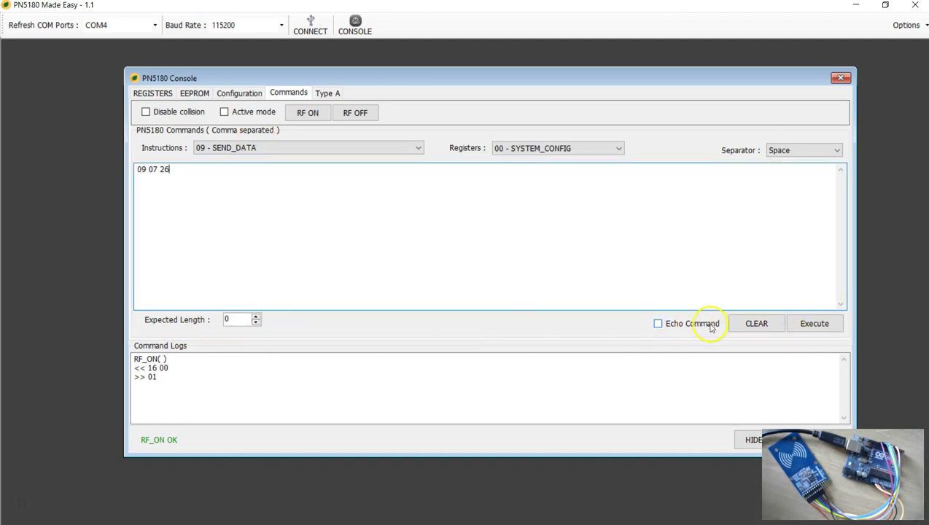
click(811, 325)
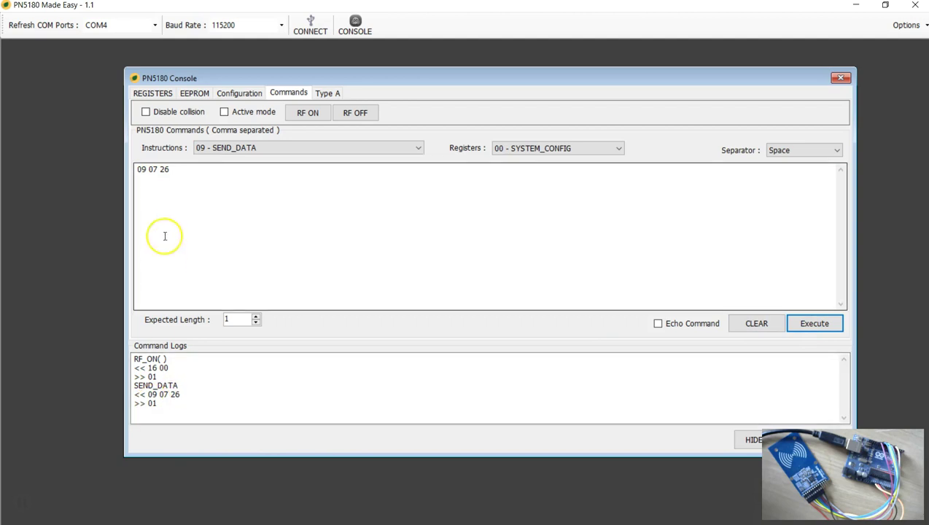
drag(147, 395, 188, 394)
click(164, 402)
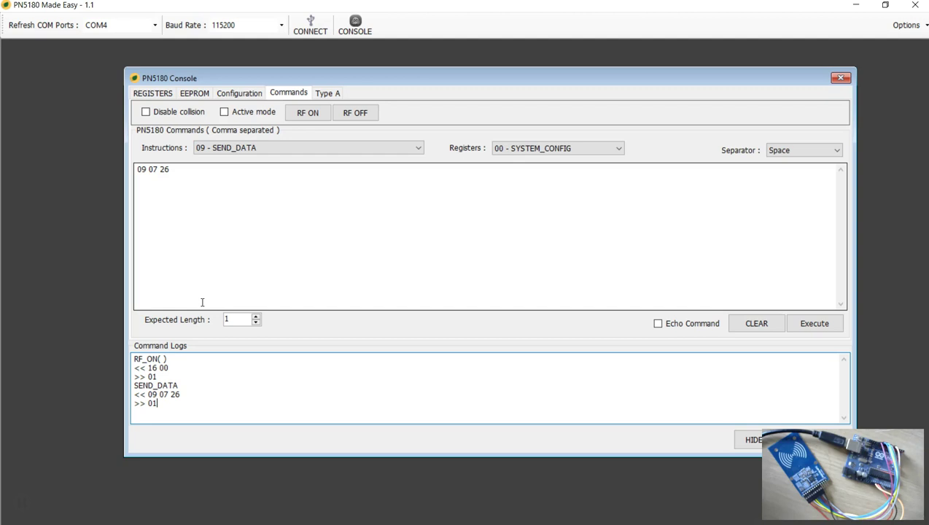
Execute the 09 07 26 SEND_DATA command again with the card on the reader
click(18, 508)
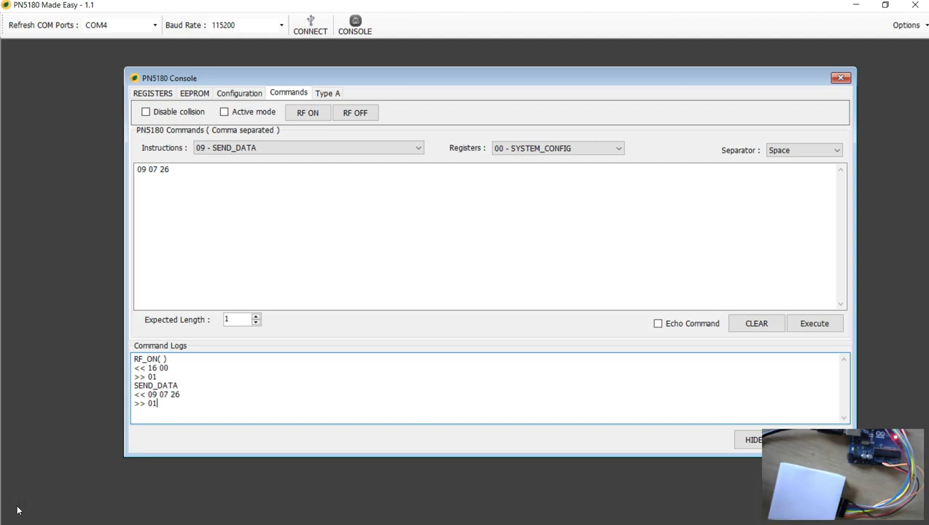
click(29, 488)
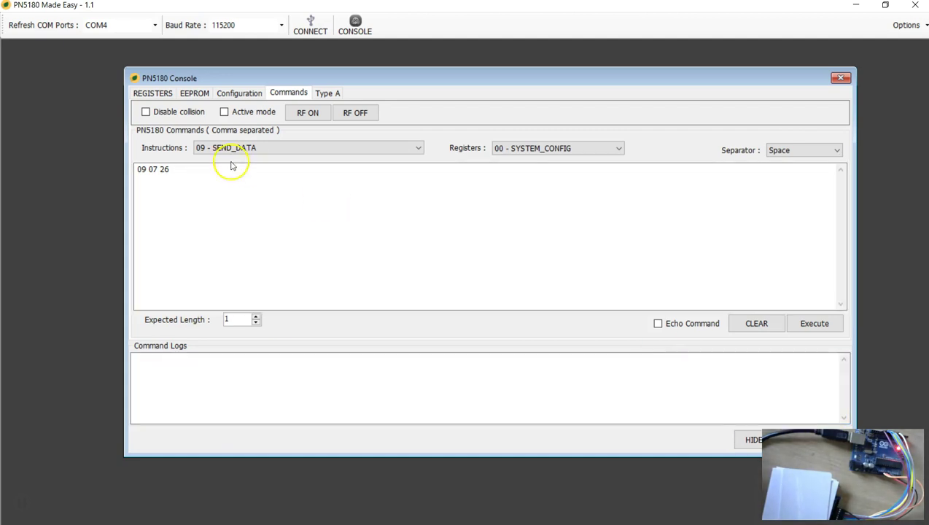
click(809, 325)
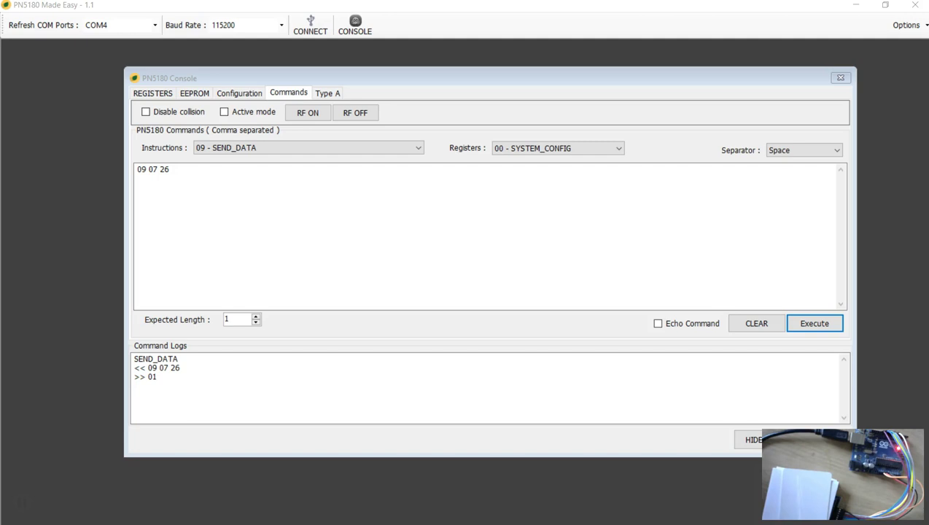
Switch to PN5180A0XX-C1-C2.pdf in Adobe Acrobat Reader, close the search box and examine the READ_DATA table's command code, parameter and response
mouse_move(927, 154)
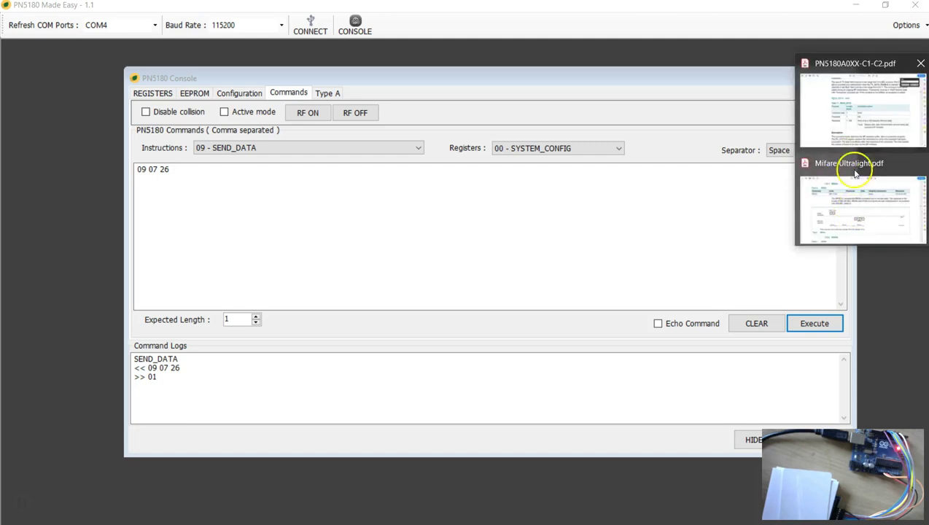
click(851, 126)
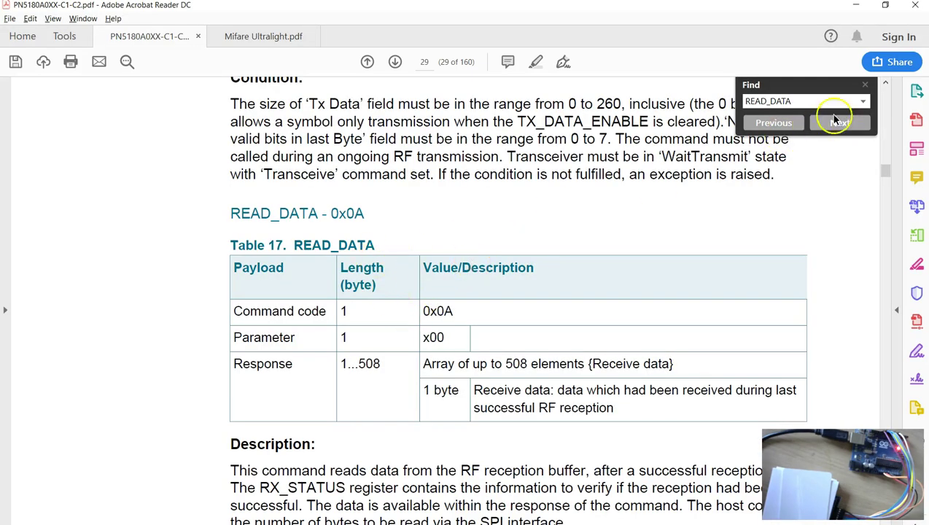
click(865, 87)
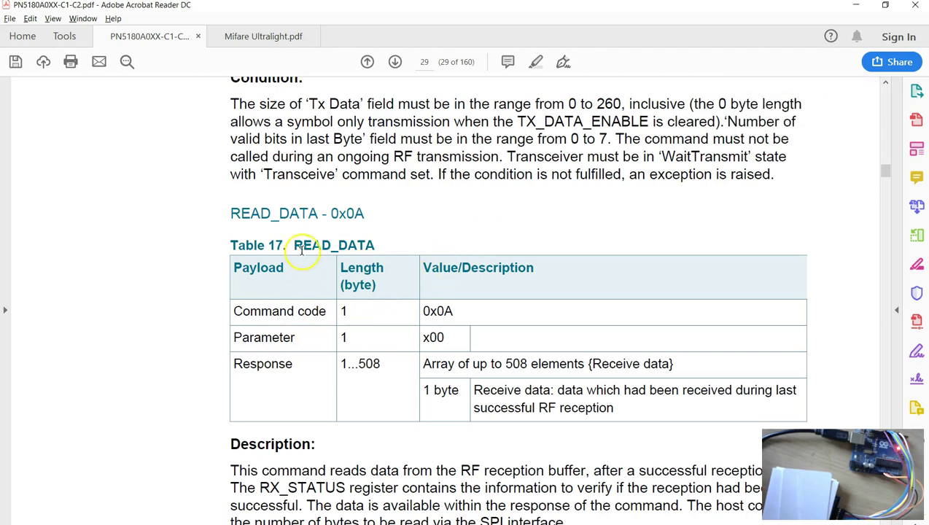
double_click(428, 311)
click(433, 337)
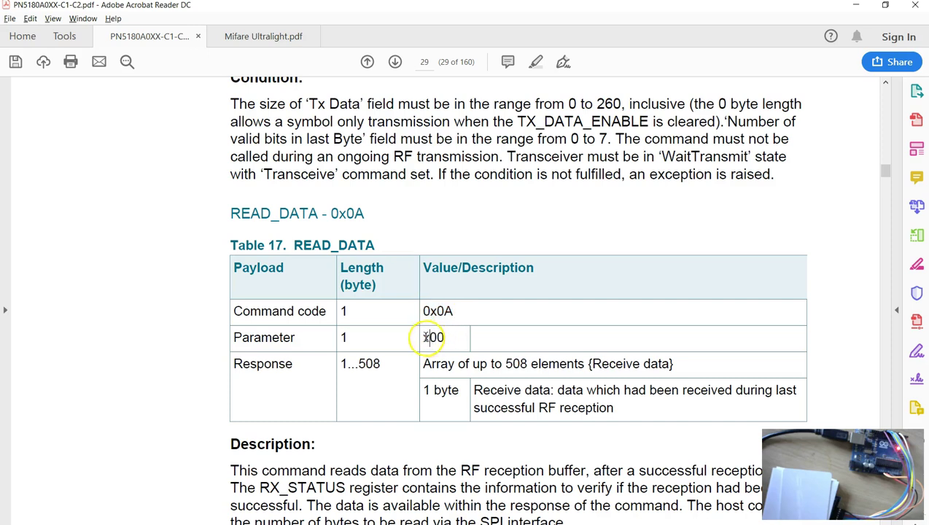
drag(429, 337, 582, 364)
click(446, 336)
Read the READ_DATA description below Table 17 and recheck the command's parameter value
scroll(481, 379, down, 4)
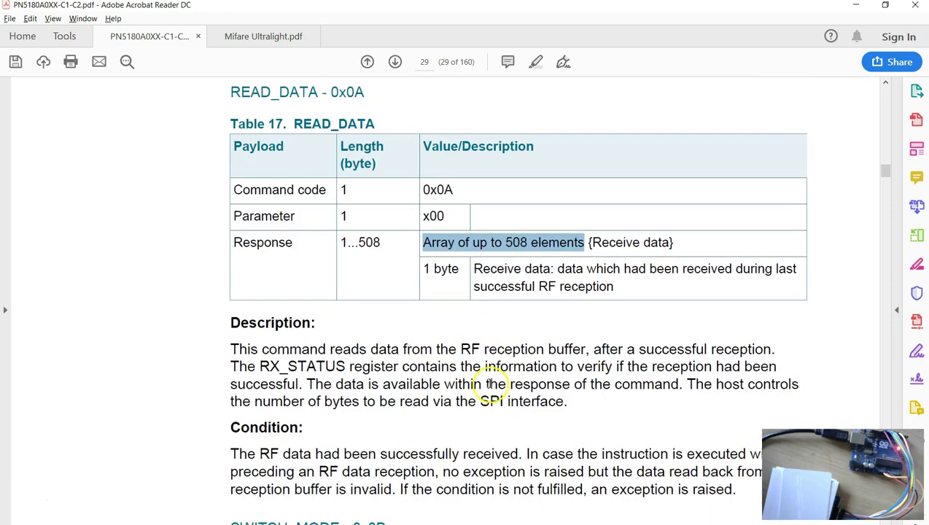
scroll(472, 394, down, 1)
scroll(472, 397, up, 4)
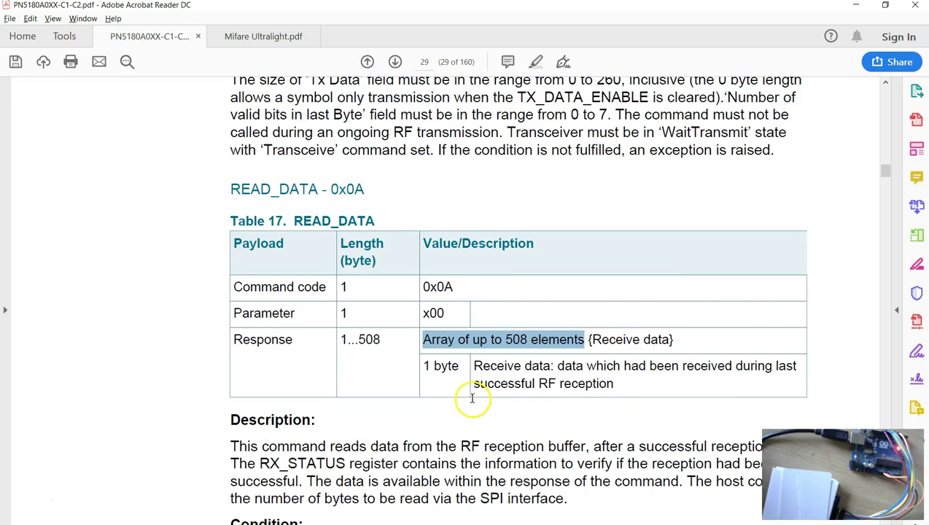
click(423, 313)
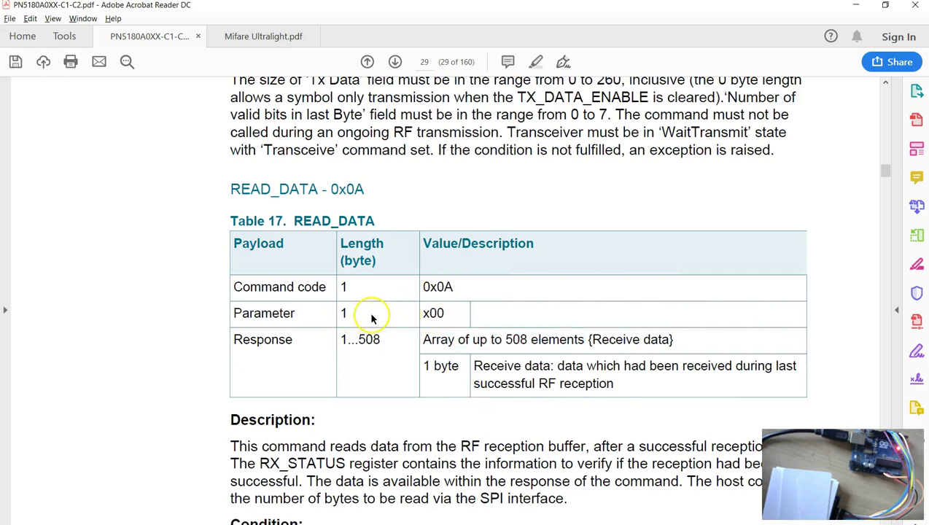
drag(424, 313, 441, 312)
click(435, 312)
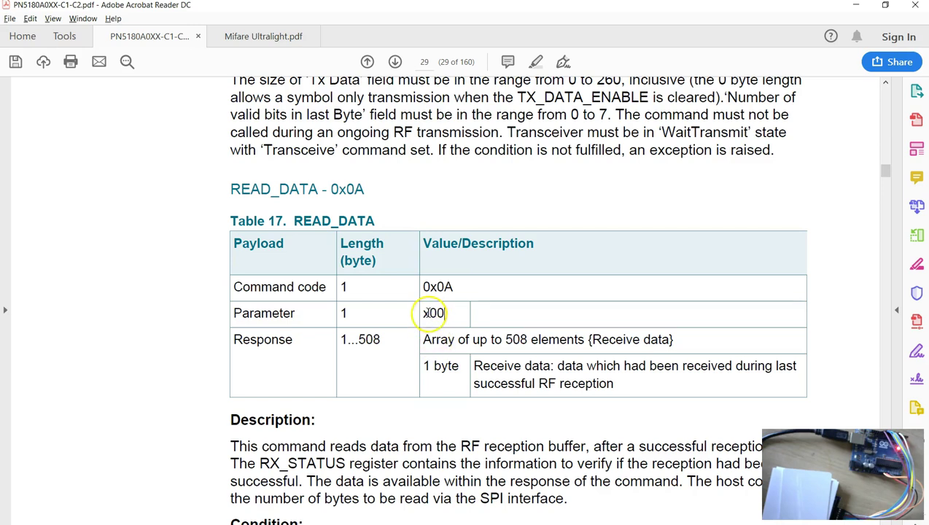
drag(424, 312, 459, 312)
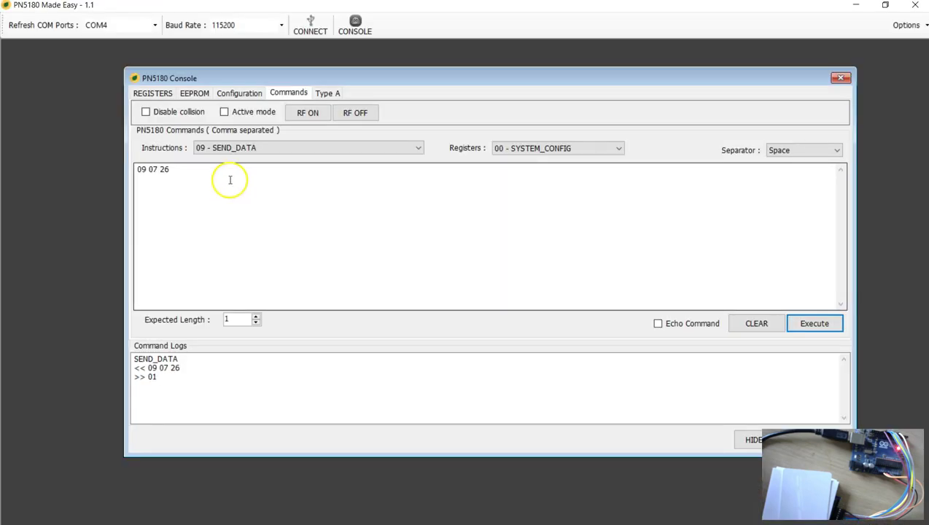
Back in PN5180 Made Easy, execute READ_DATA as 0A 02 with an expected length of 2 and inspect the returned bytes
drag(228, 178, 134, 166)
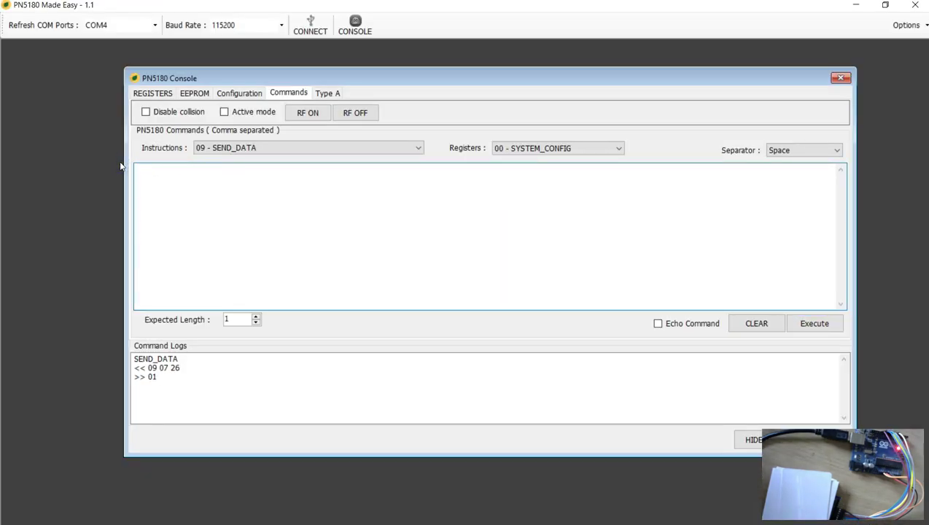
click(291, 147)
click(243, 248)
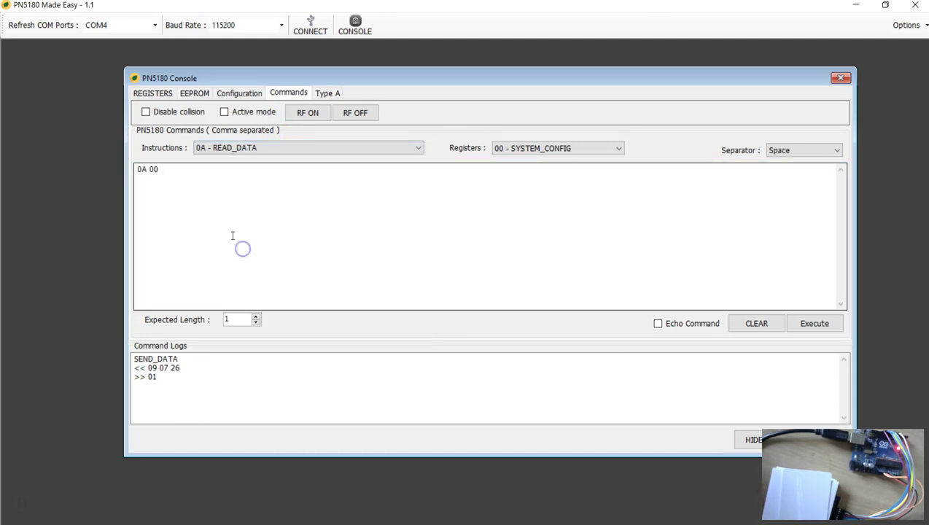
double_click(153, 169)
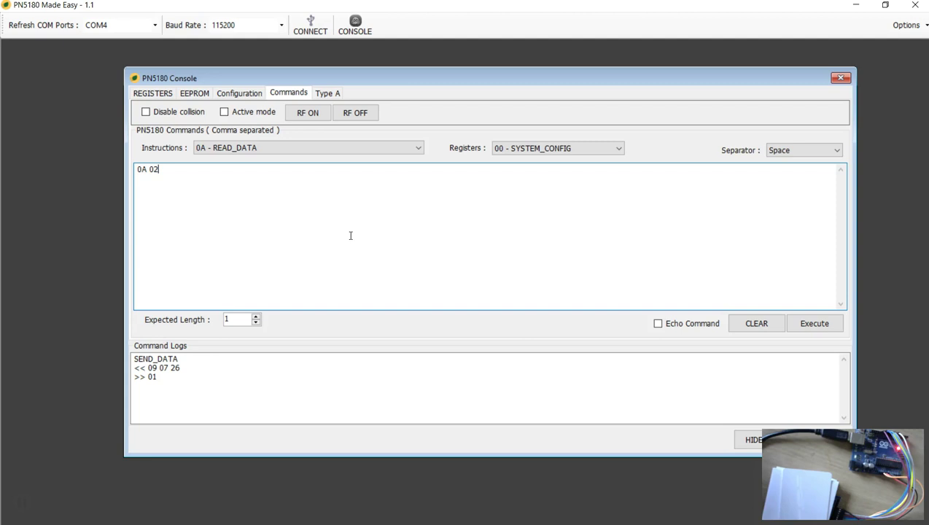
click(813, 324)
click(255, 316)
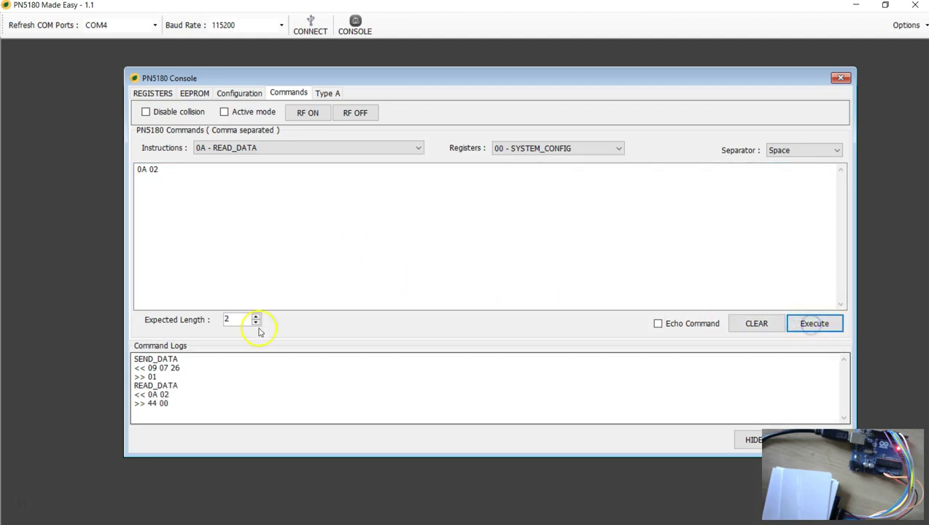
double_click(152, 403)
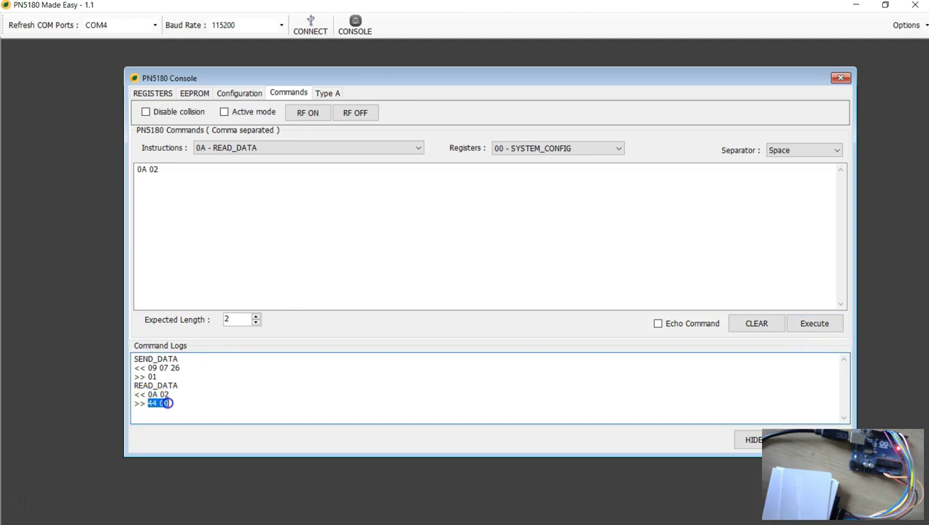
click(169, 403)
Switch to Mifare Ultralight.pdf in Adobe Acrobat Reader and compare the bytes read with the ATQA response in the REQA figure
click(920, 153)
click(831, 195)
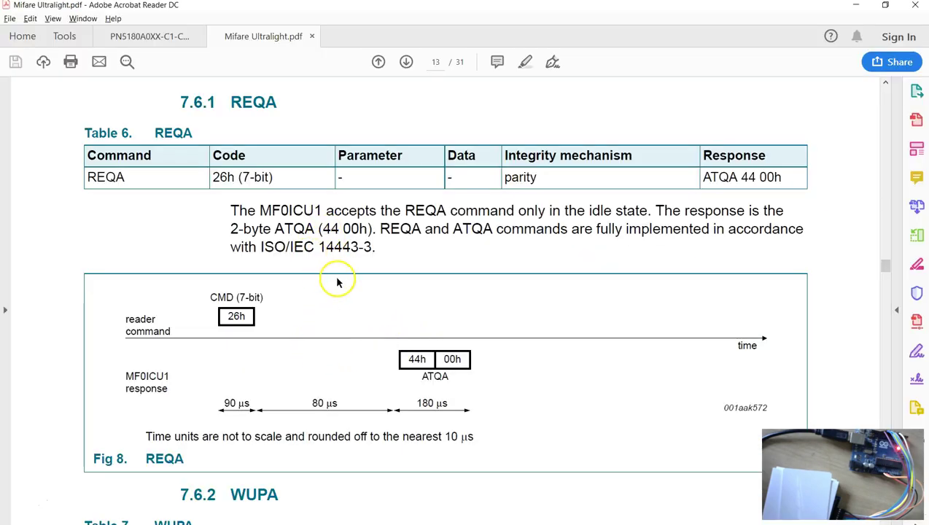
scroll(328, 285, down, 2)
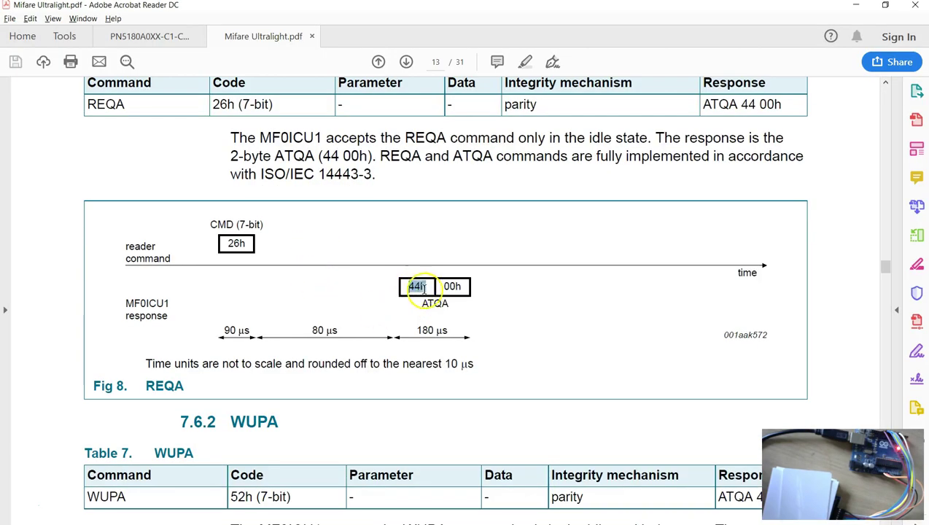
Examine the cascade level 1 ANTICOLLISION code, parameter and UID response in section 7.6.3, then return to the PN5180 console
scroll(437, 328, down, 8)
scroll(446, 332, down, 20)
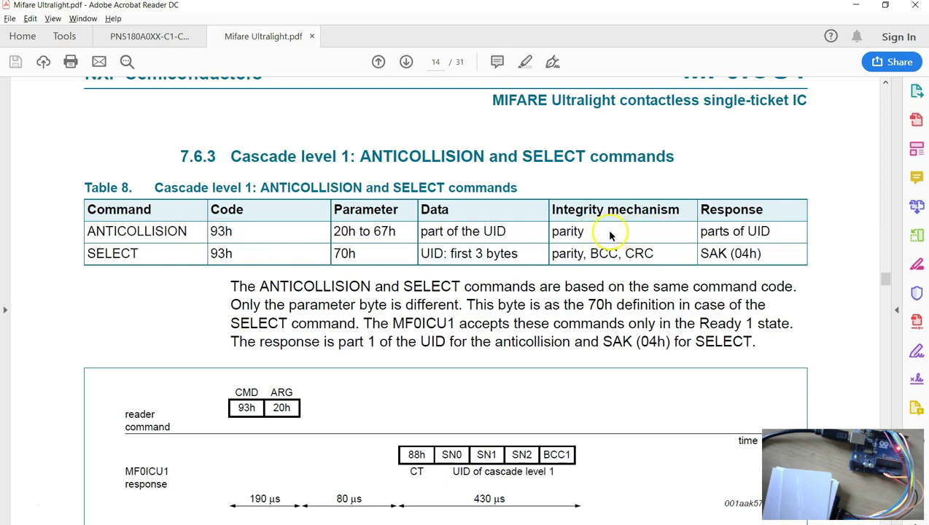
double_click(215, 232)
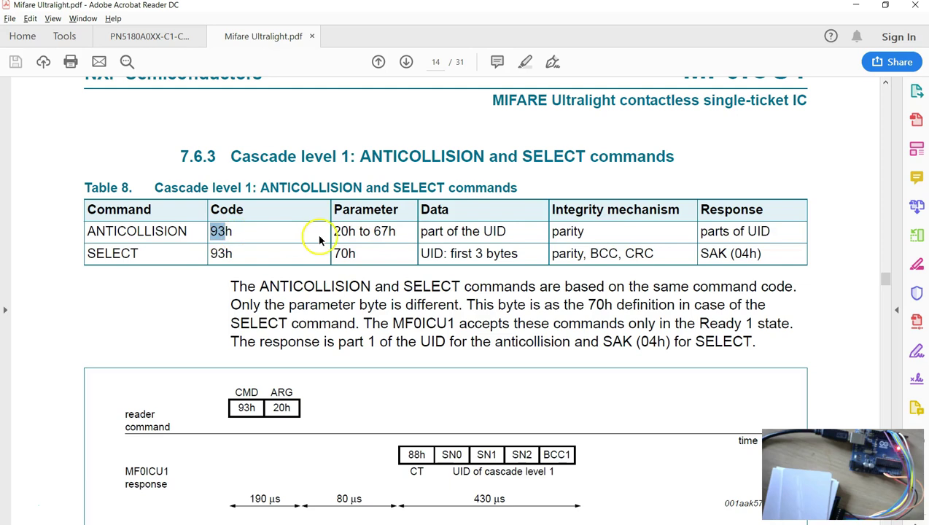
drag(332, 231, 348, 234)
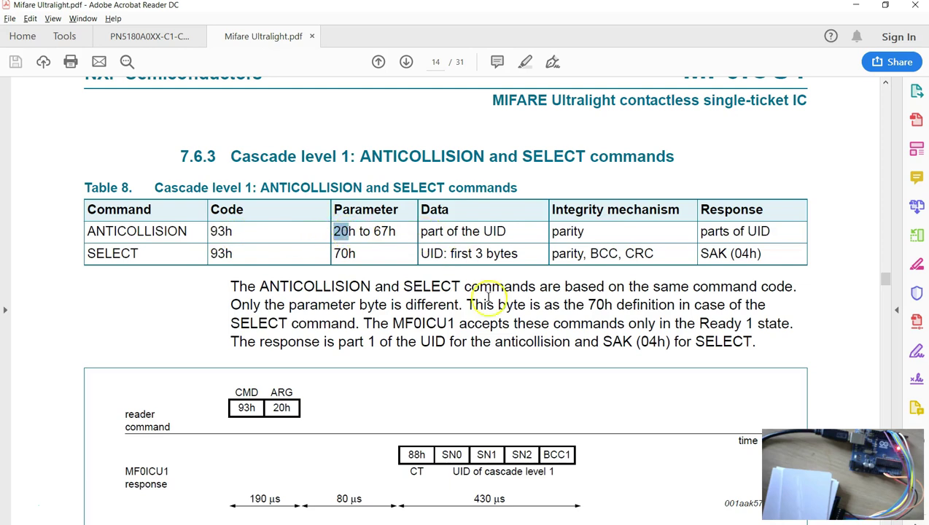
drag(400, 454, 554, 453)
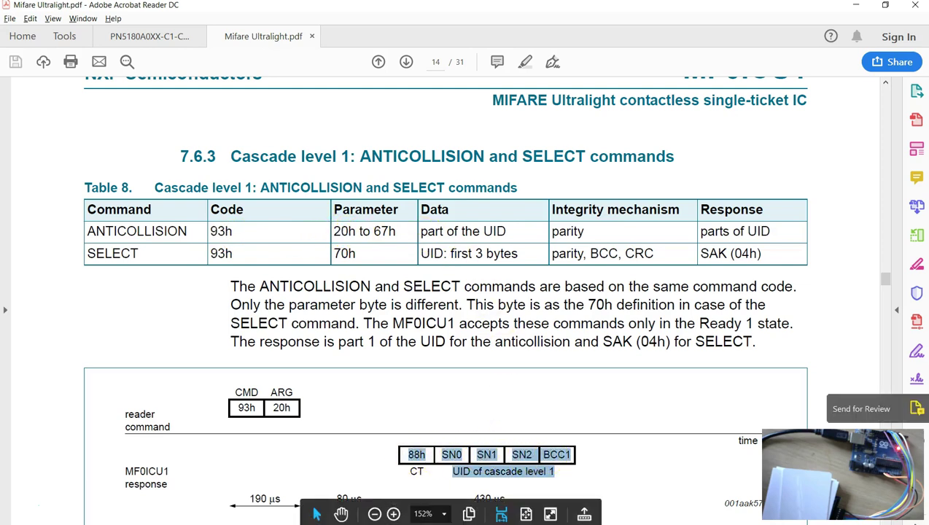
click(852, 6)
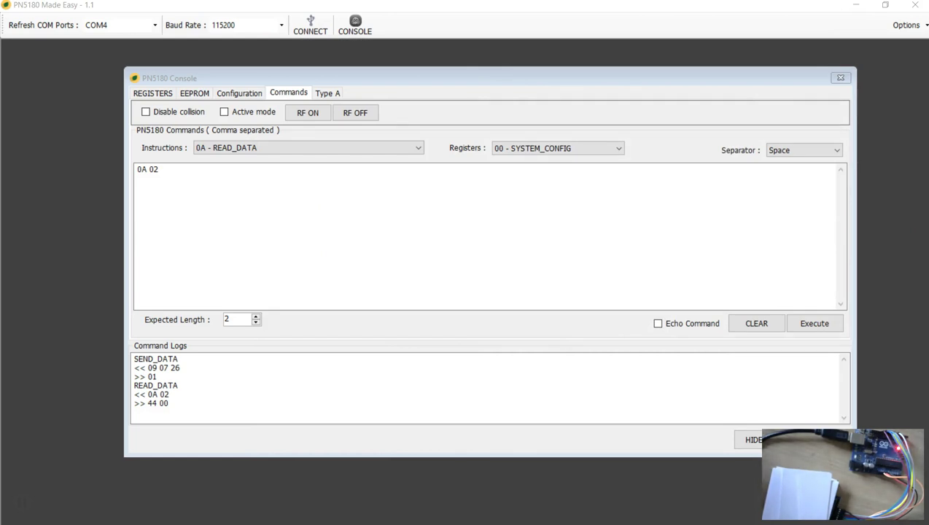
Replace the READ_DATA command with the SEND_DATA anticollision command 09 00 93 20 and execute it
click(273, 148)
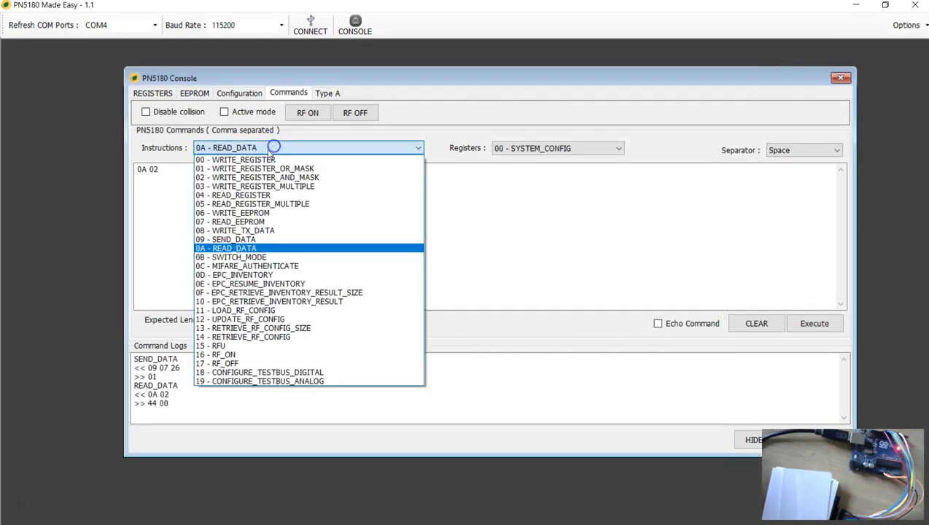
click(226, 239)
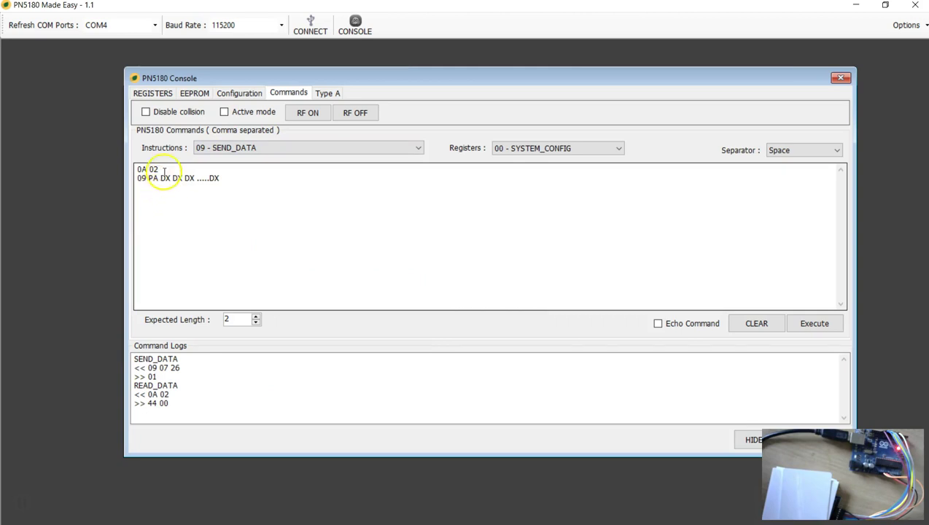
drag(239, 177, 105, 168)
key(Delete)
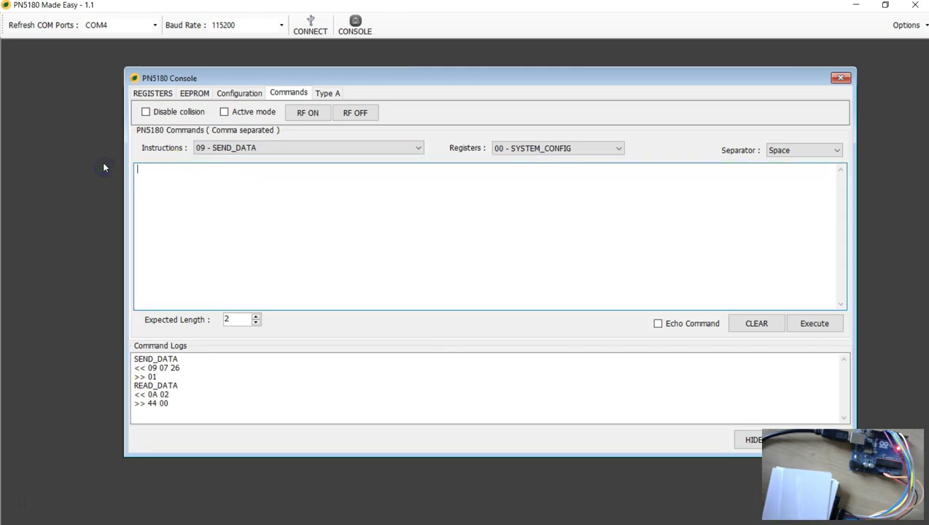
click(313, 145)
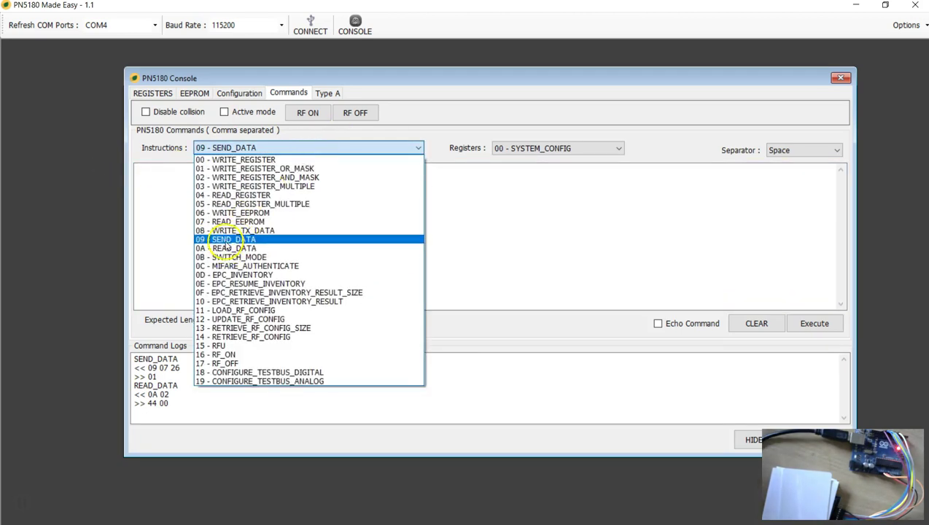
click(211, 239)
drag(148, 169, 257, 168)
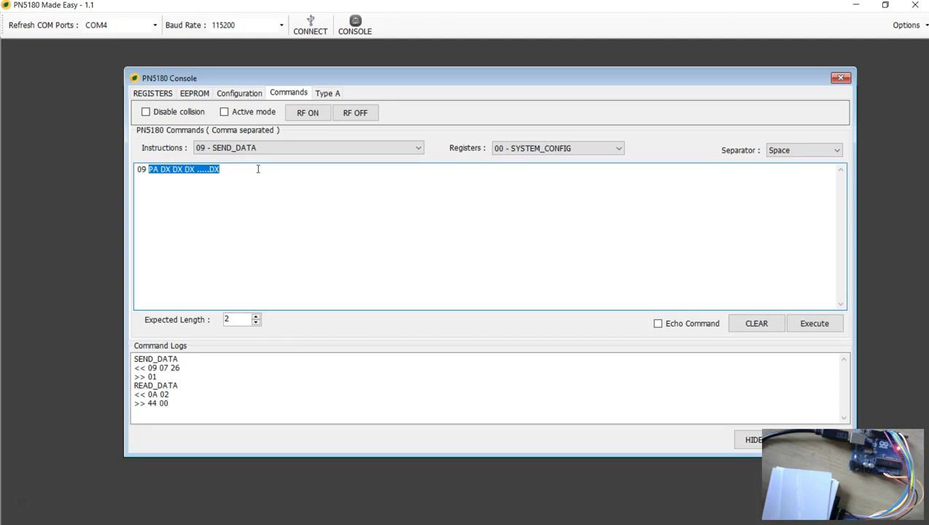
text(00 93 20)
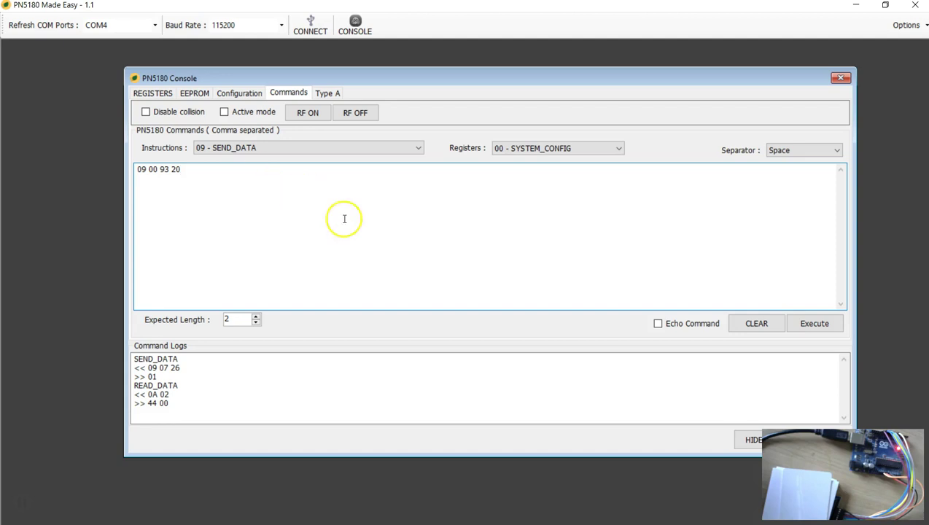
click(813, 323)
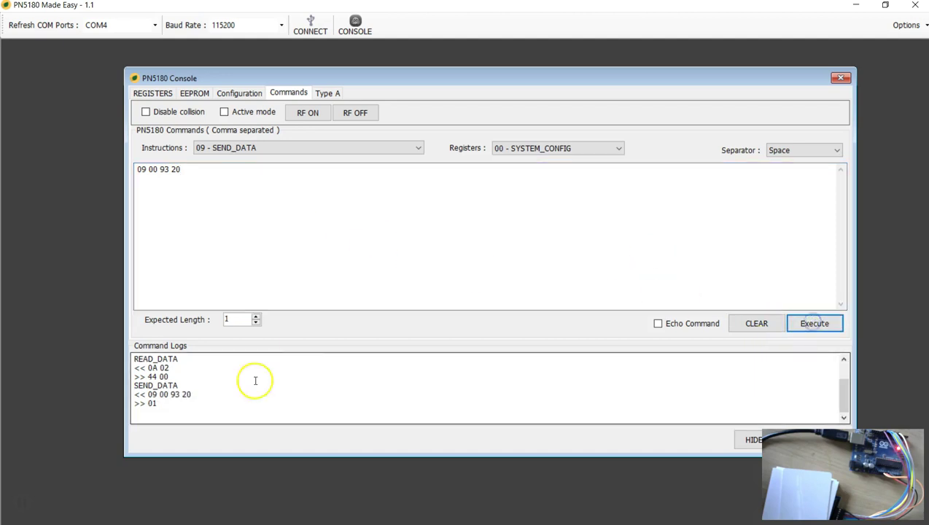
Check the ANTICOLLISION response bytes in Mifare Ultralight.pdf in Adobe Acrobat Reader, then return to PN5180 Made Easy
click(188, 169)
key(ctrl+a)
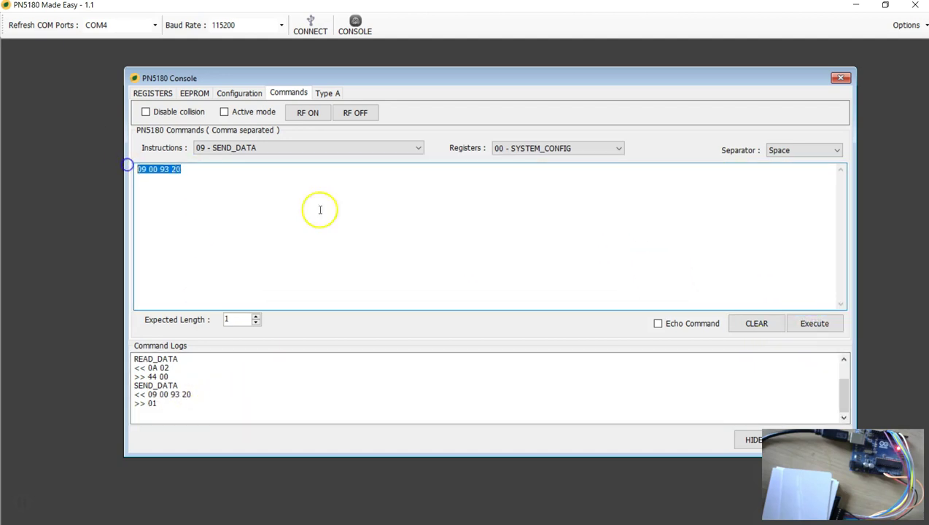
click(925, 153)
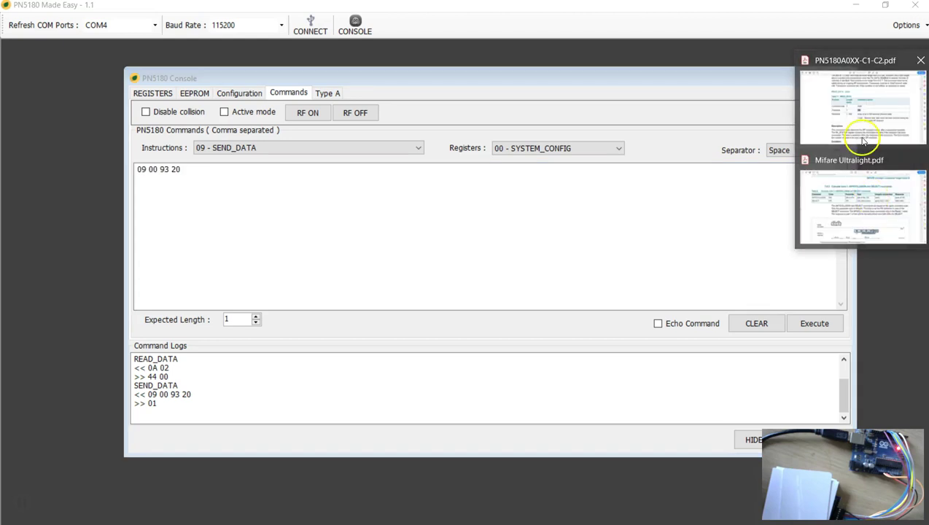
click(834, 126)
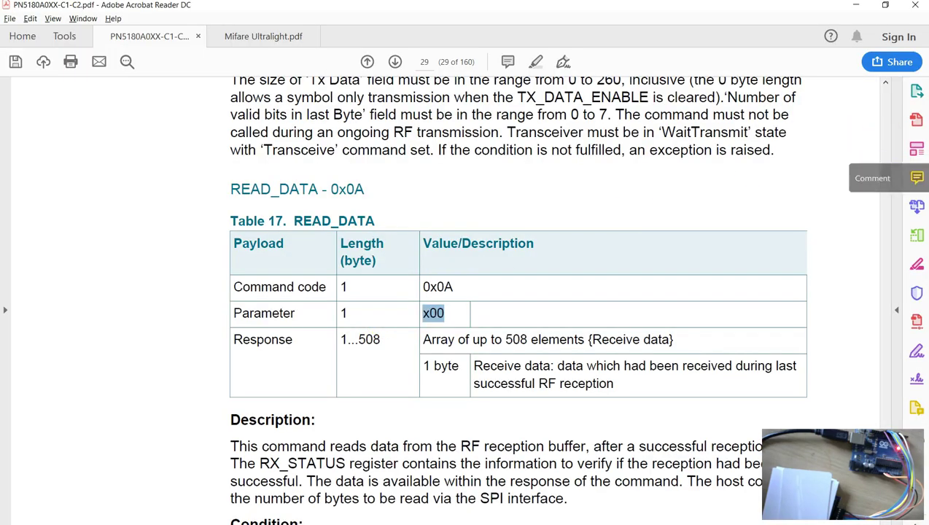
click(925, 151)
click(860, 219)
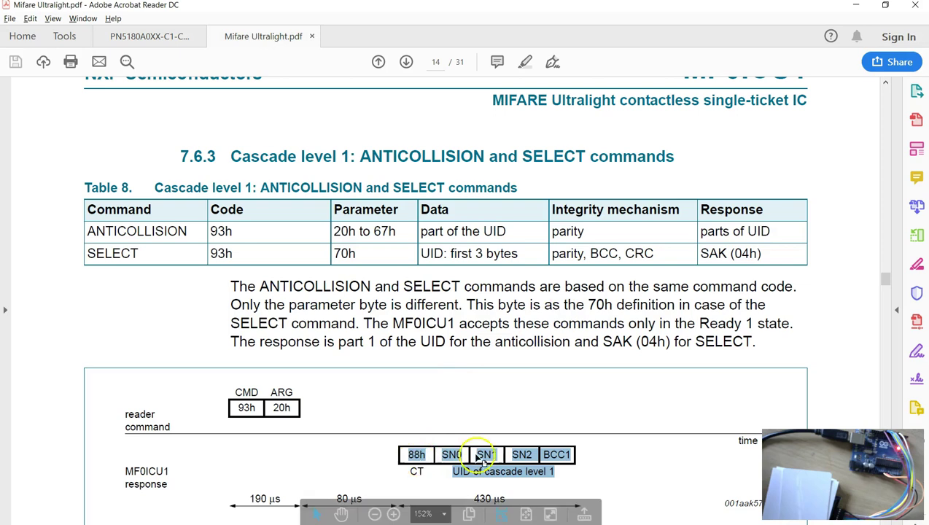
click(855, 5)
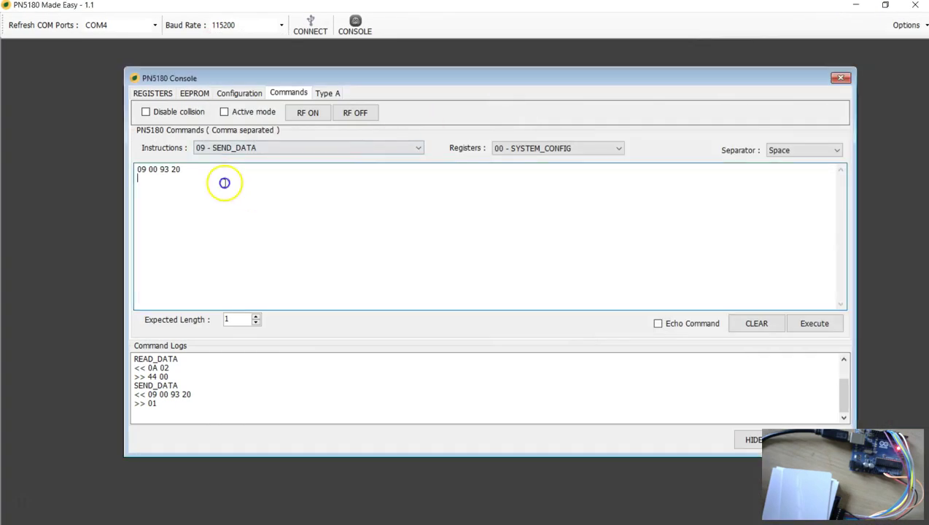
Replace the sent command with READ_DATA 0A 05, clear the command logs and execute it
drag(222, 182, 97, 164)
key(BackSpace)
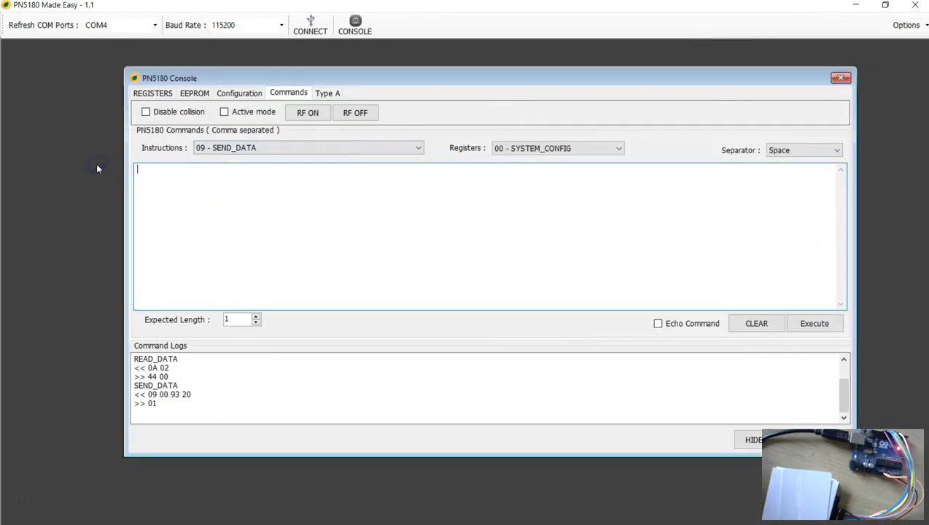
click(211, 150)
click(227, 248)
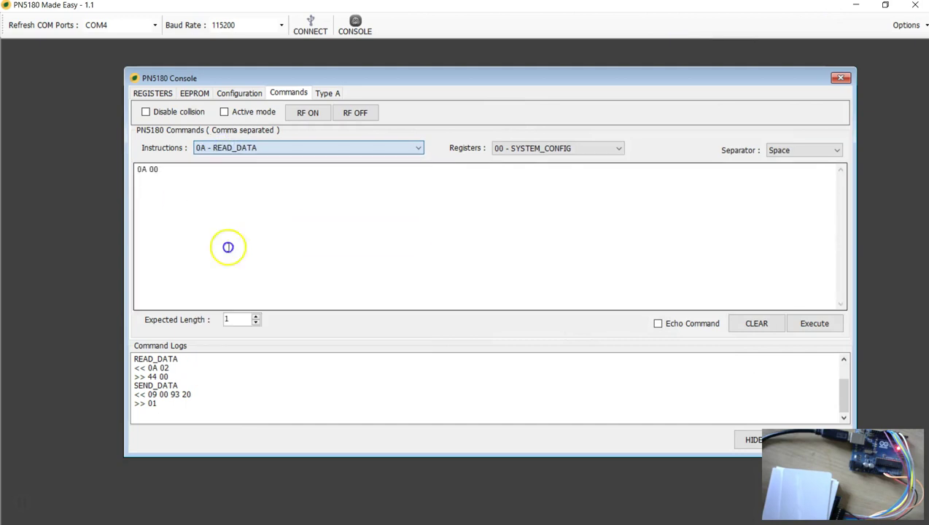
double_click(153, 169)
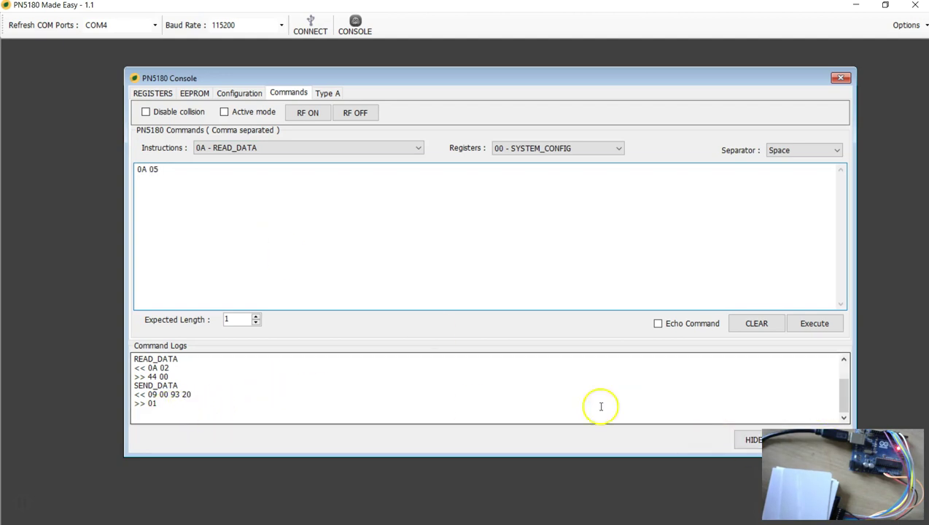
click(790, 408)
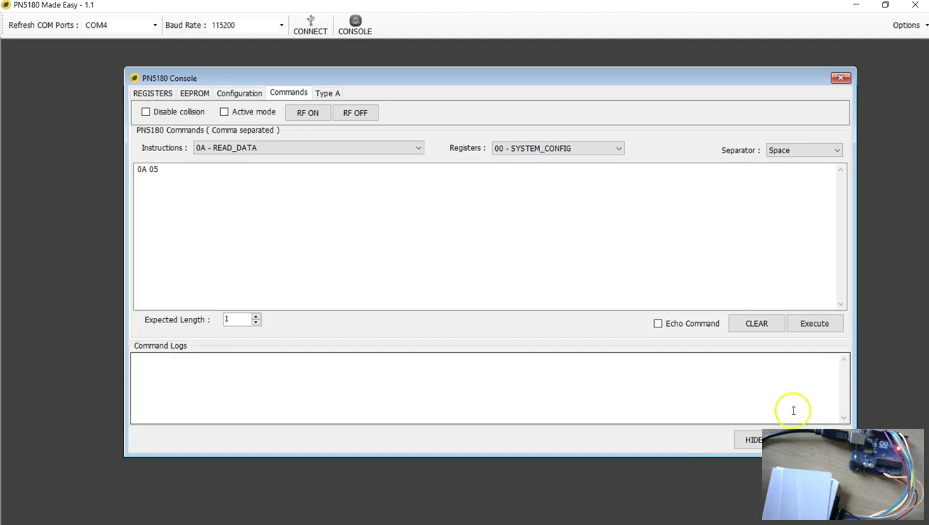
click(813, 324)
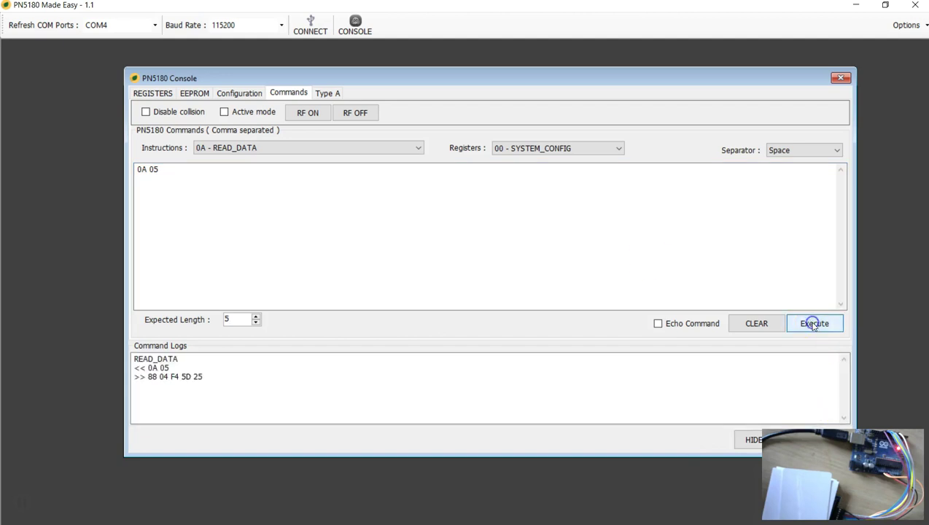
Inspect the bytes returned by READ_DATA in the command logs, from the first byte through the final check byte
double_click(153, 377)
drag(194, 377, 204, 377)
click(175, 388)
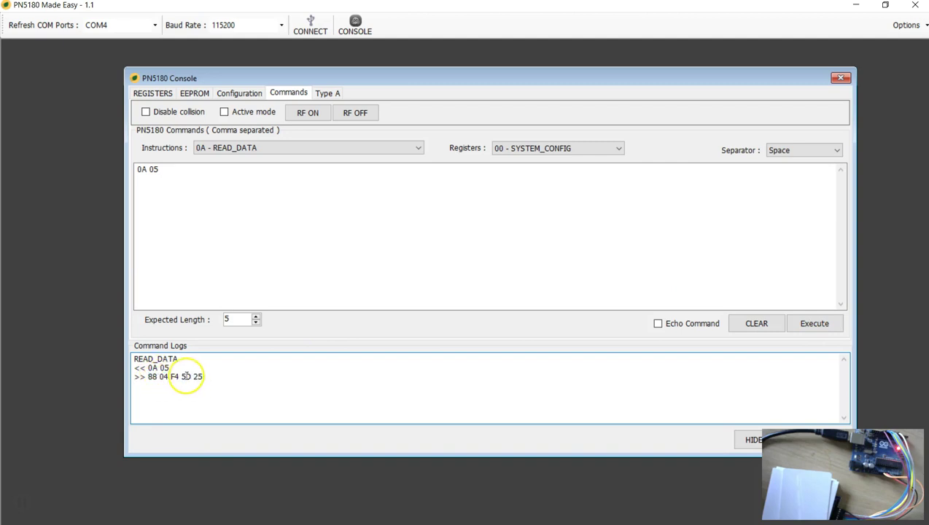
drag(148, 377, 216, 377)
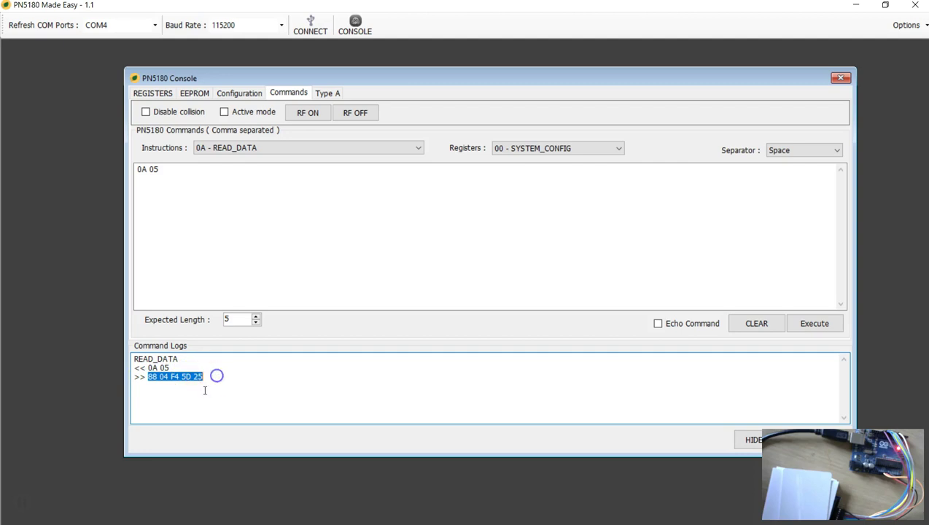
click(204, 388)
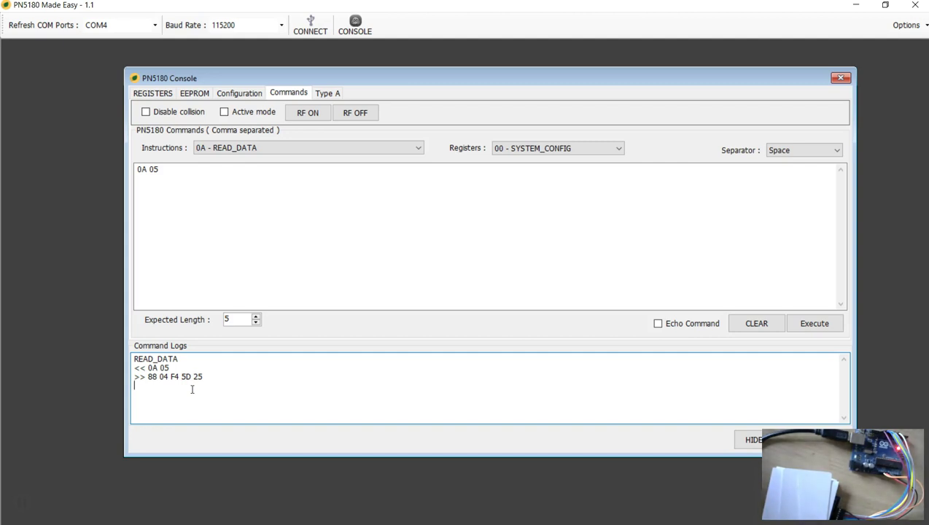
click(158, 376)
drag(153, 376, 207, 375)
click(222, 379)
Switch to Mifare Ultralight.pdf in Adobe Acrobat Reader and review the ANTICOLLISION row of Table 8 and its response in Fig 10
click(927, 191)
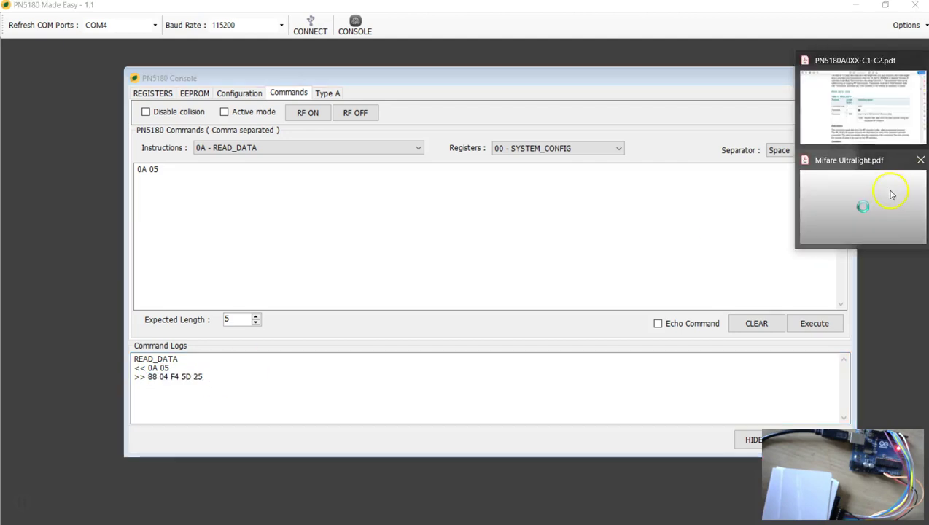
click(850, 206)
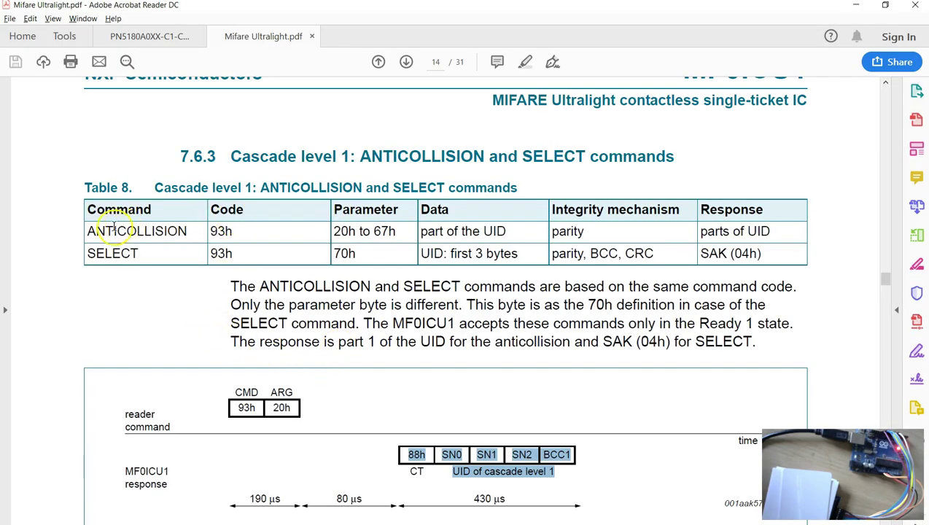
drag(91, 230, 481, 231)
scroll(524, 353, down, 3)
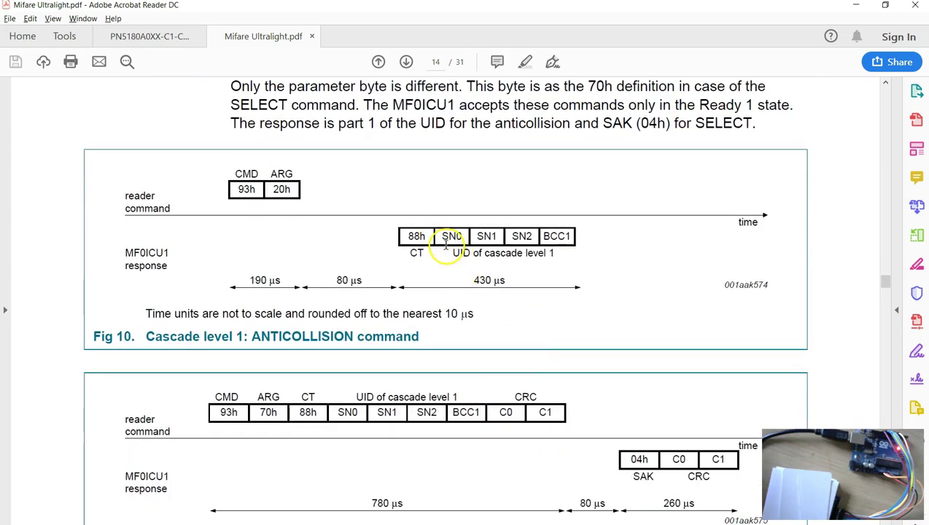
scroll(576, 328, up, 3)
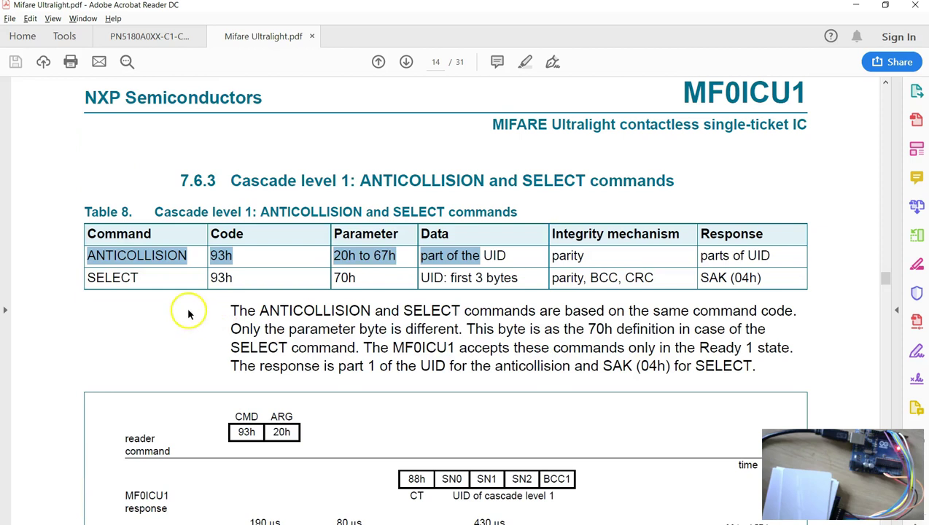
Examine the cascade level 1 SELECT code 93h, parameter 70h and UID bytes in Table 8 and Fig 11
click(220, 286)
scroll(344, 324, down, 1)
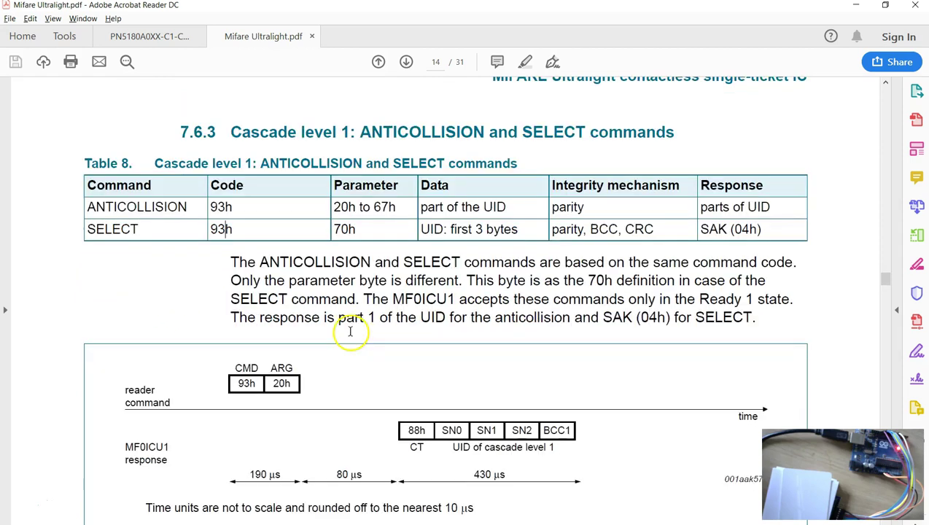
drag(211, 229, 224, 228)
drag(332, 229, 355, 229)
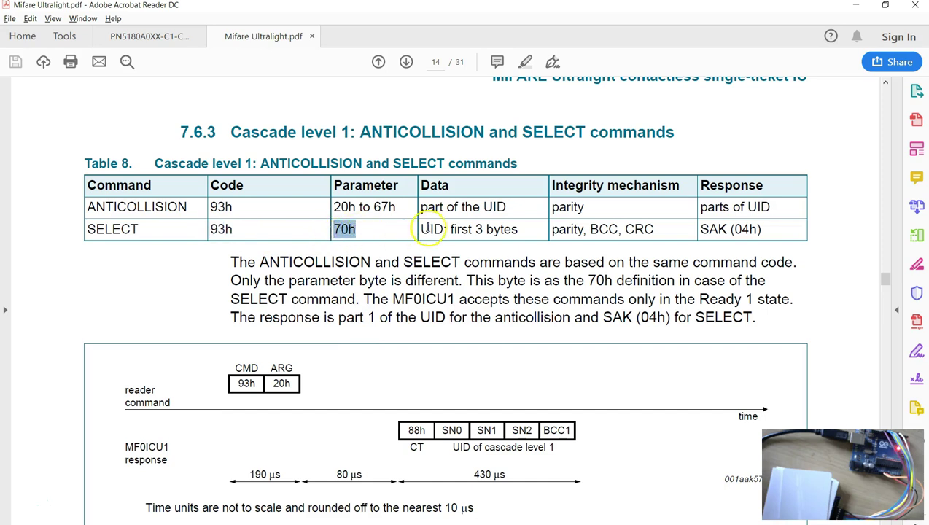
scroll(438, 306, down, 5)
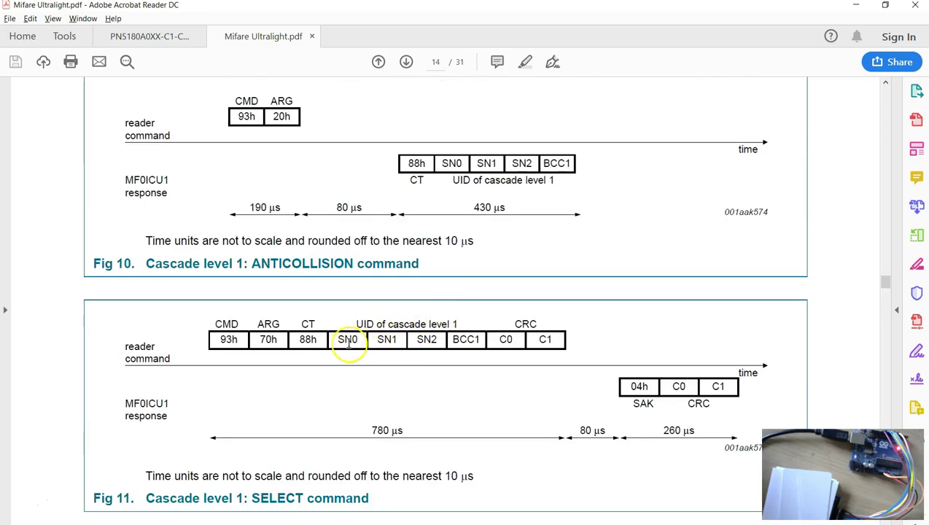
drag(338, 340, 471, 339)
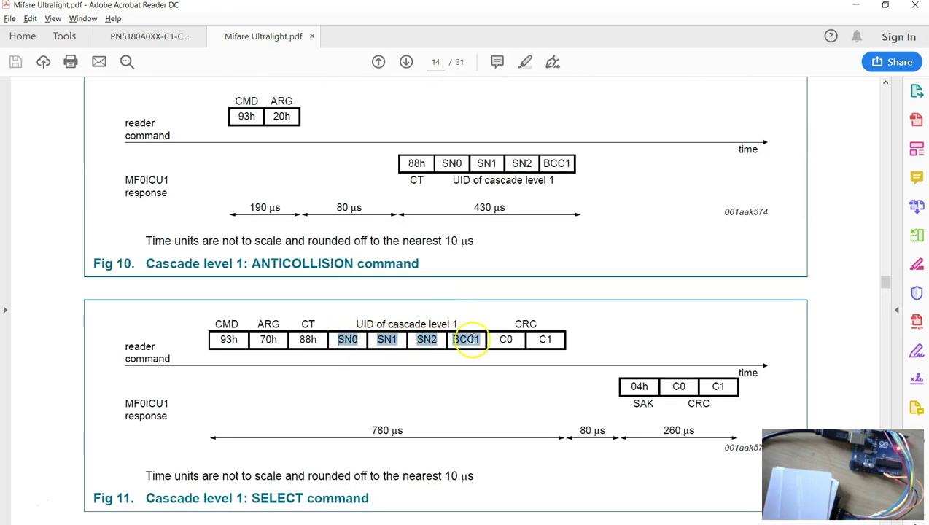
scroll(449, 376, up, 5)
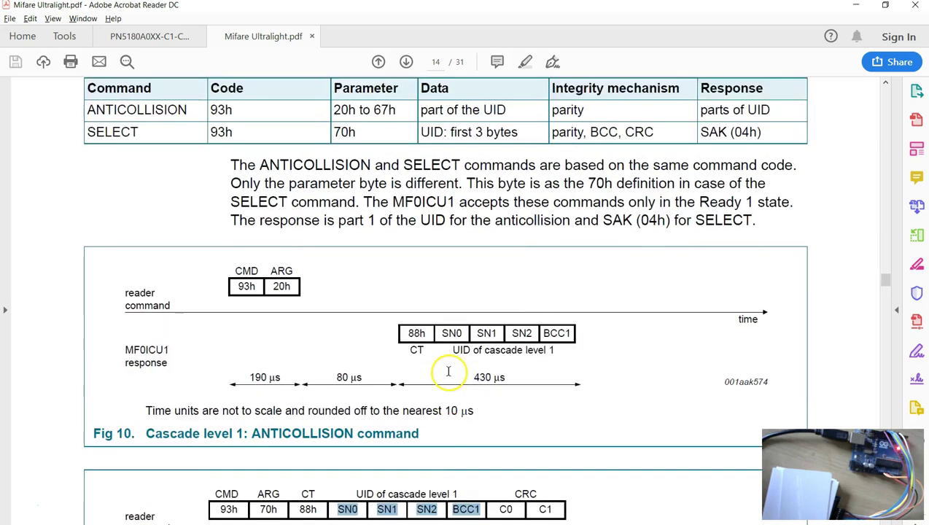
scroll(440, 380, down, 5)
Examine the CRC bytes C0 and C1 in both the reader command and the card response of Fig 11
click(498, 340)
drag(499, 340, 551, 338)
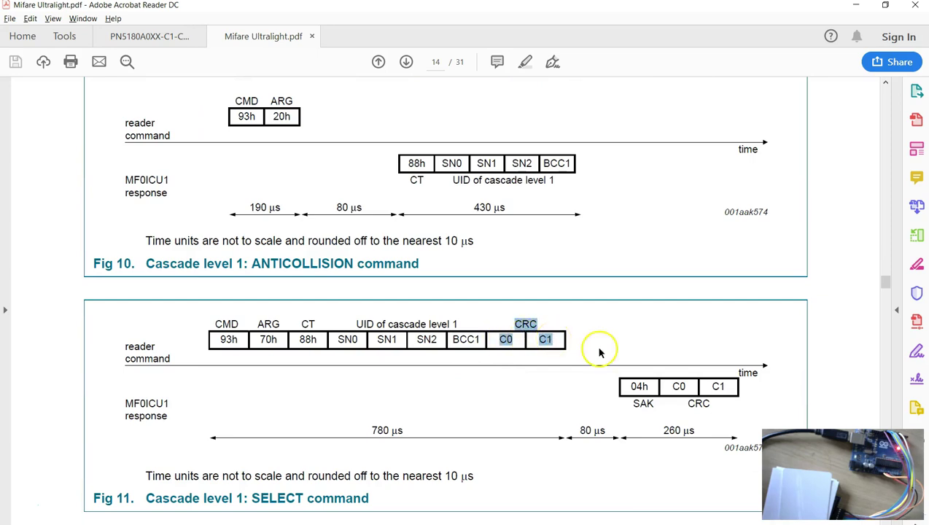
click(669, 376)
drag(496, 342, 555, 339)
click(555, 339)
drag(672, 387, 725, 385)
click(565, 405)
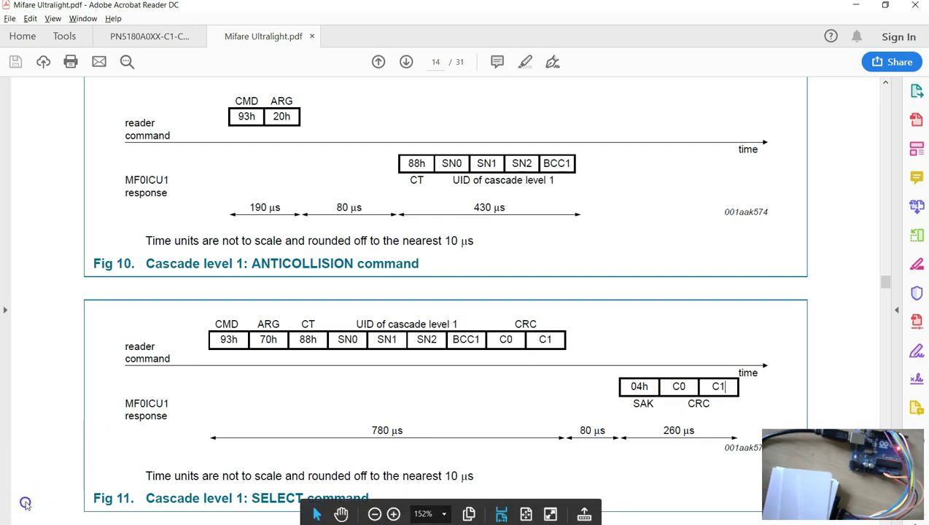
Switch to PN5180 Made Easy and read the current value of the CRC_RX_CONFIG register
key(alt+Tab)
click(134, 73)
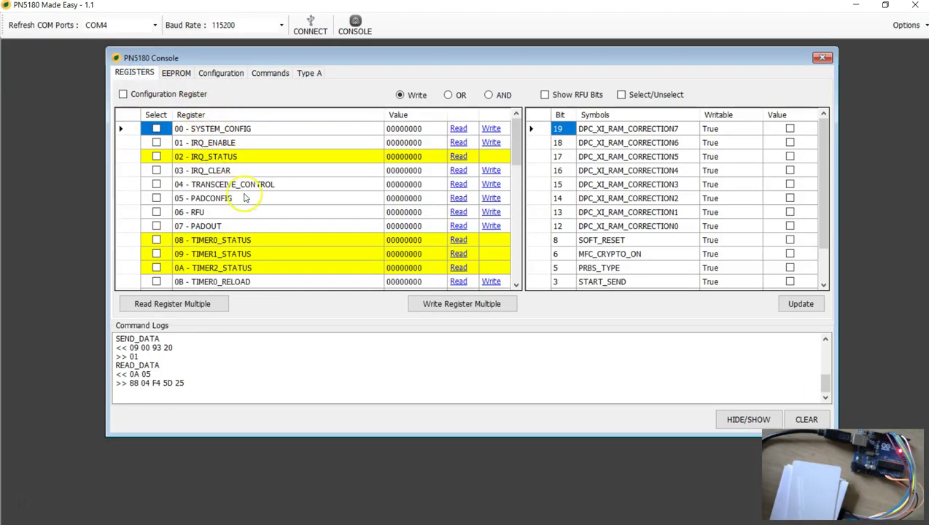
scroll(289, 232, down, 1)
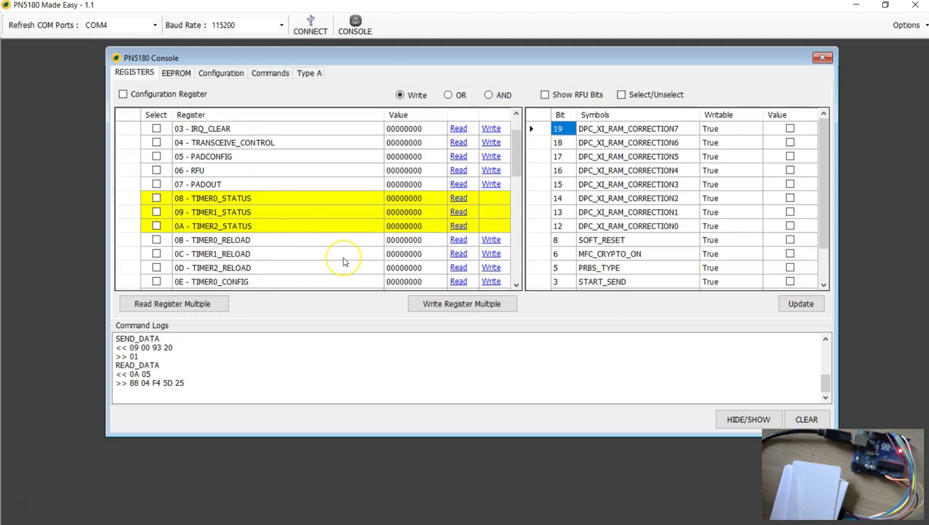
scroll(344, 261, down, 3)
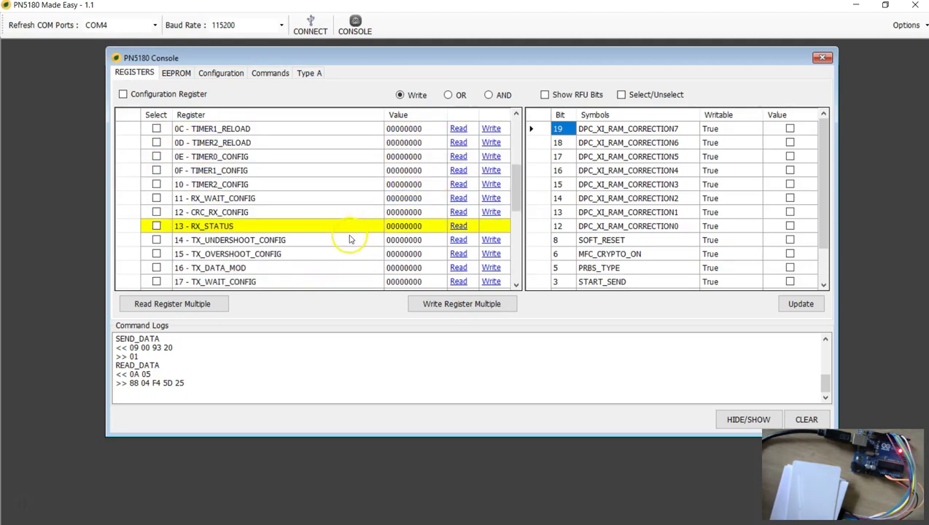
scroll(297, 253, up, 4)
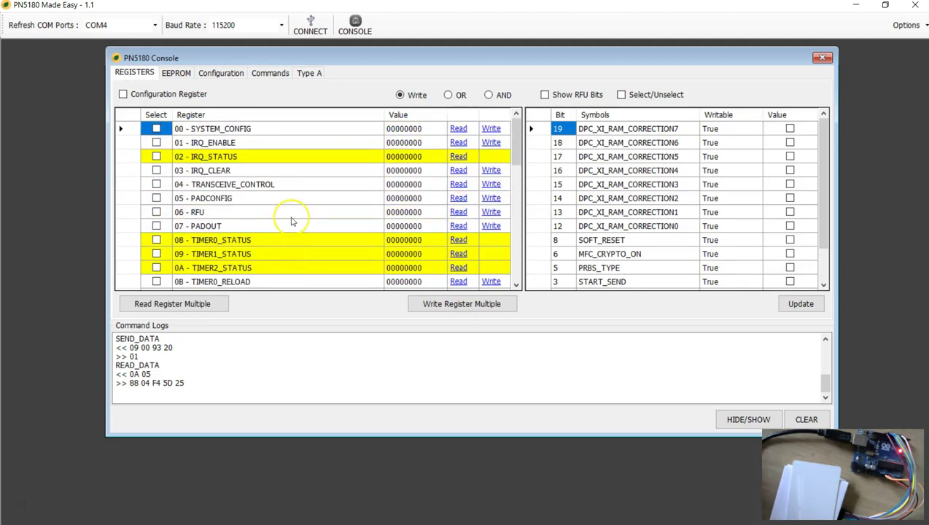
scroll(291, 220, down, 3)
click(219, 255)
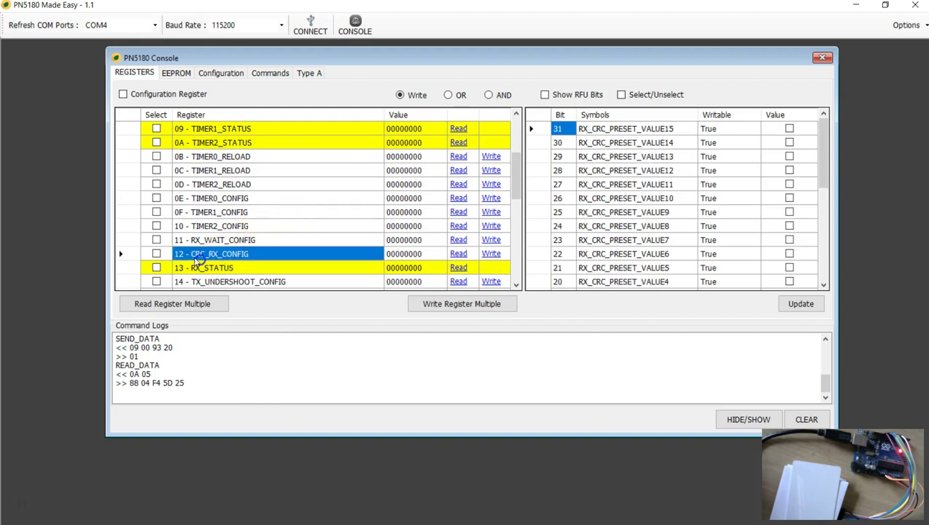
click(457, 252)
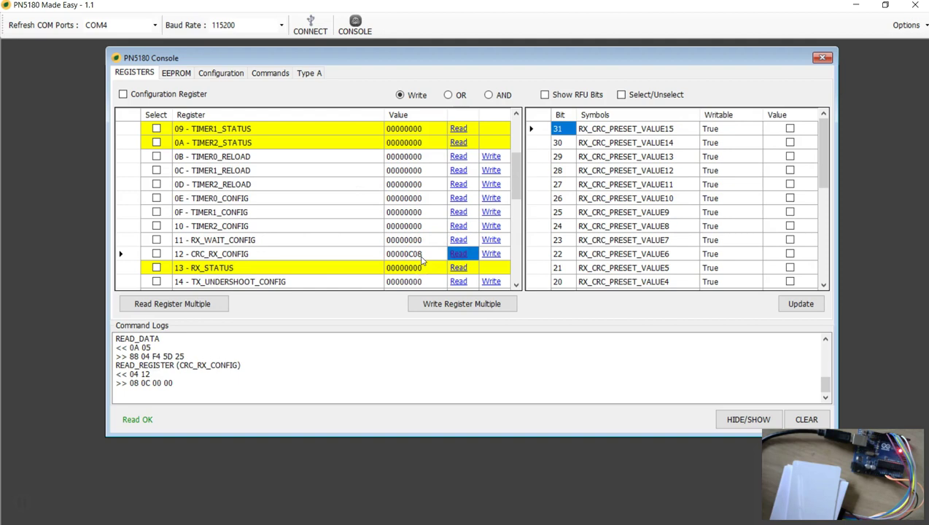
Write the value 00000001 to the CRC_RX_CONFIG register in OR mode
click(421, 256)
click(429, 253)
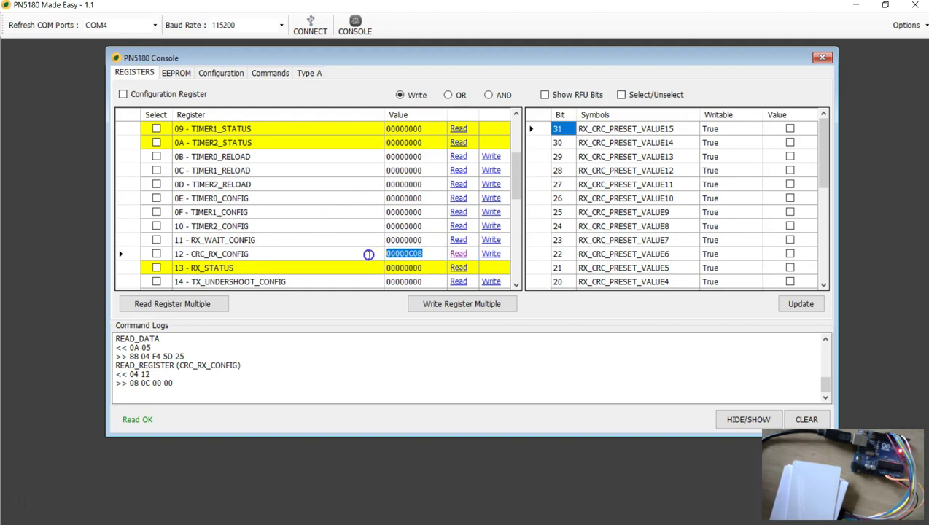
text(1)
key(Tab)
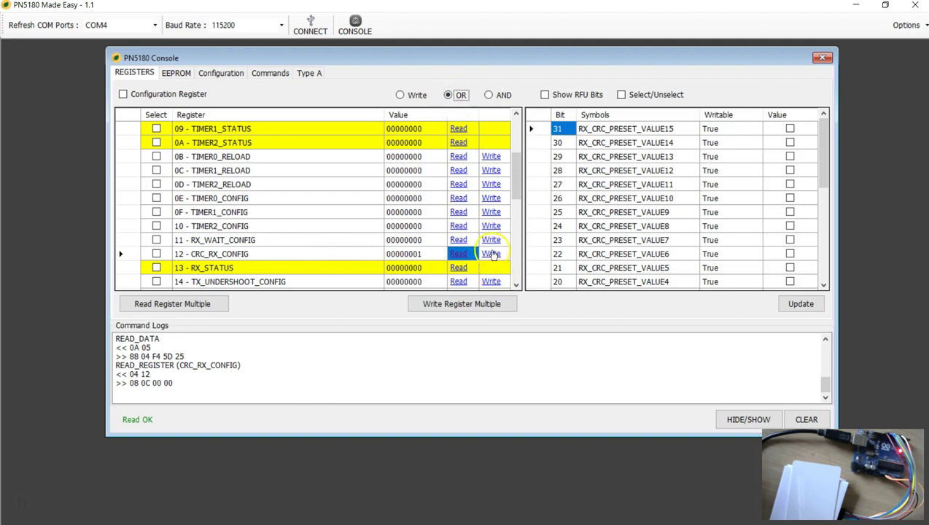
click(492, 254)
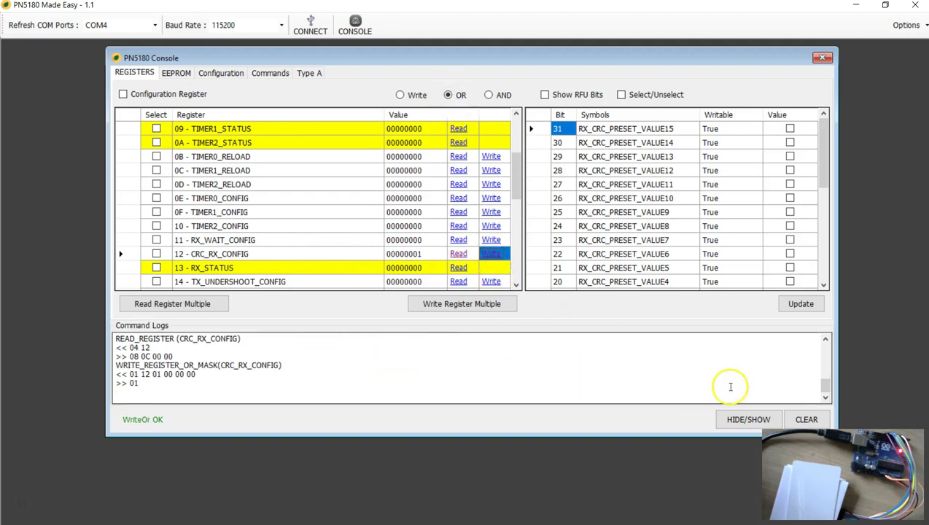
Write the value 00000001 to register 19, CRC_TX_CONFIG, in OR mode
click(212, 255)
scroll(277, 245, down, 1)
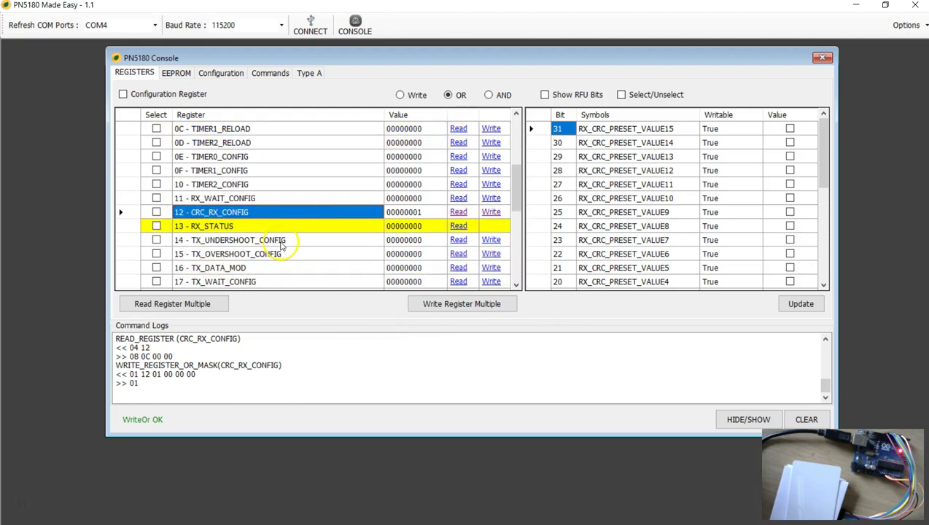
scroll(285, 246, down, 1)
click(235, 269)
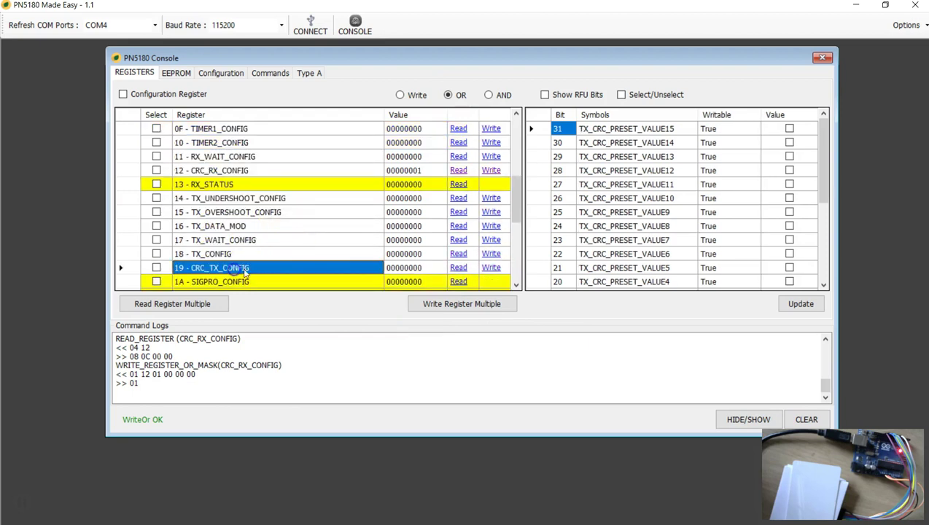
click(408, 267)
click(417, 267)
key(Tab)
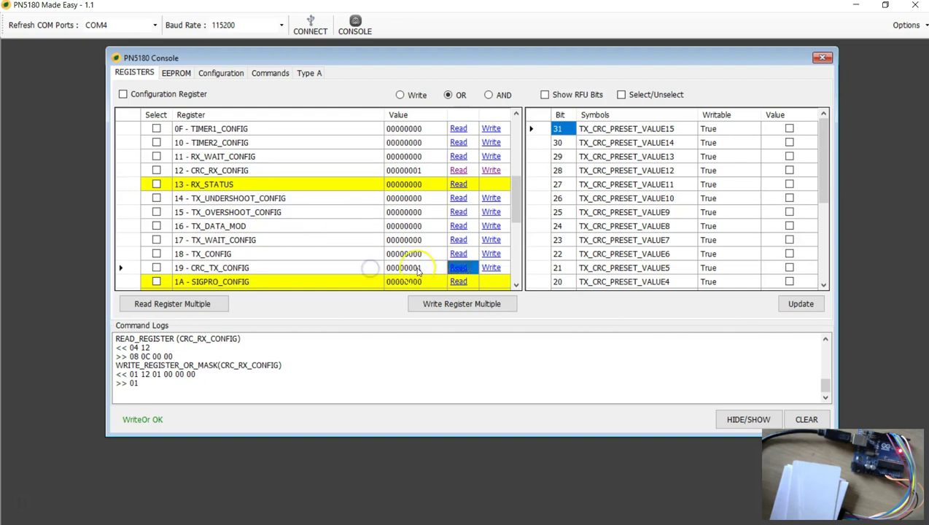
click(492, 269)
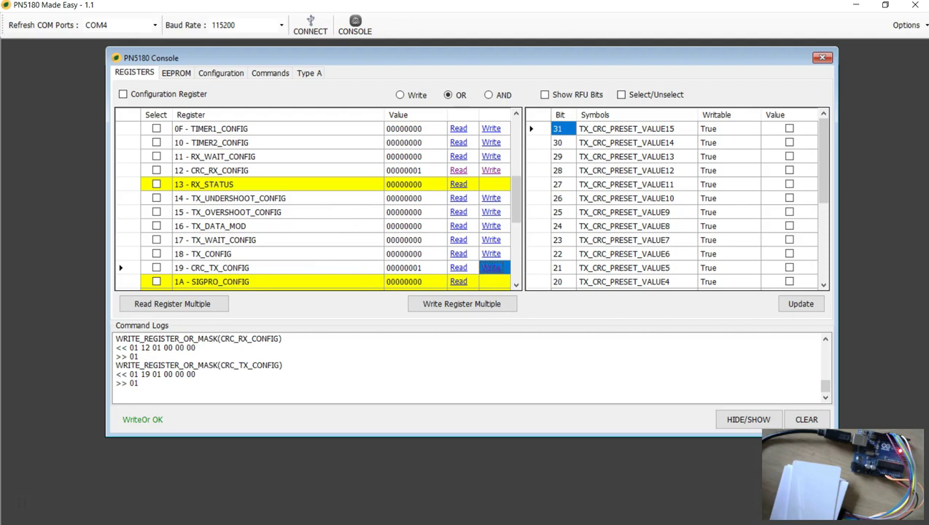
Switch to Mifare Ultralight.pdf in Adobe Acrobat Reader and compare the cascade level 1 frames in Fig 10 and Fig 11
click(860, 219)
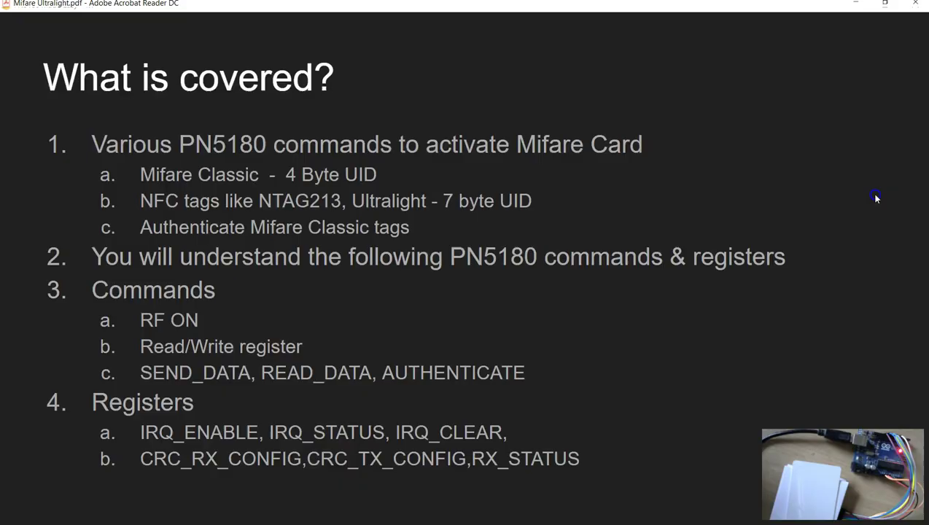
scroll(435, 420, up, 10)
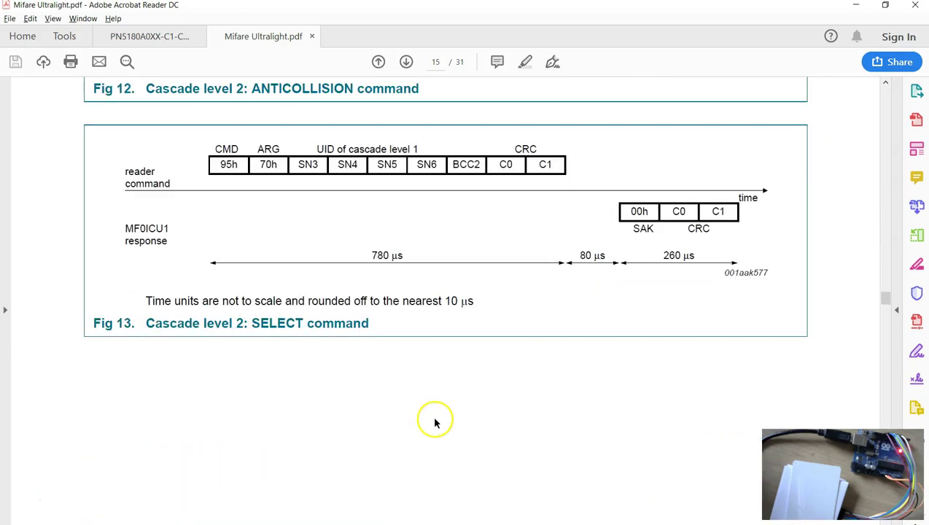
scroll(436, 421, up, 3)
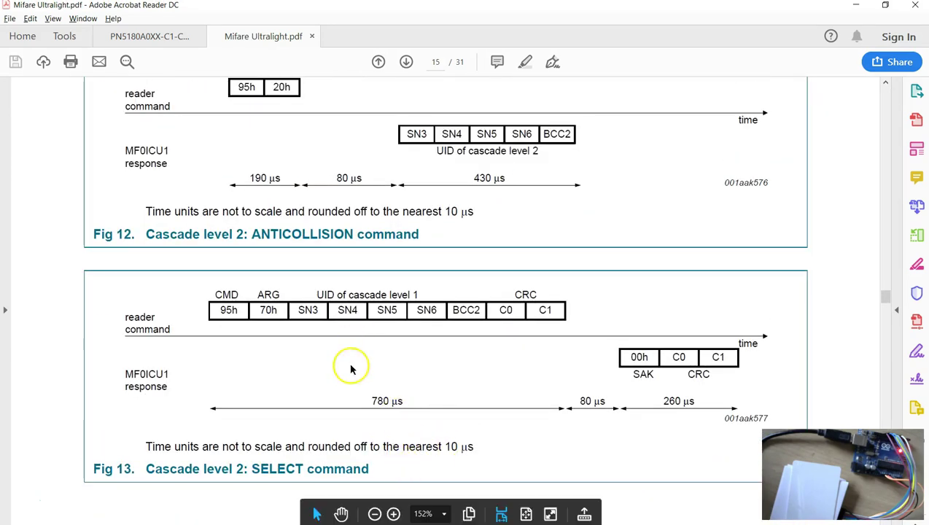
scroll(357, 391, up, 10)
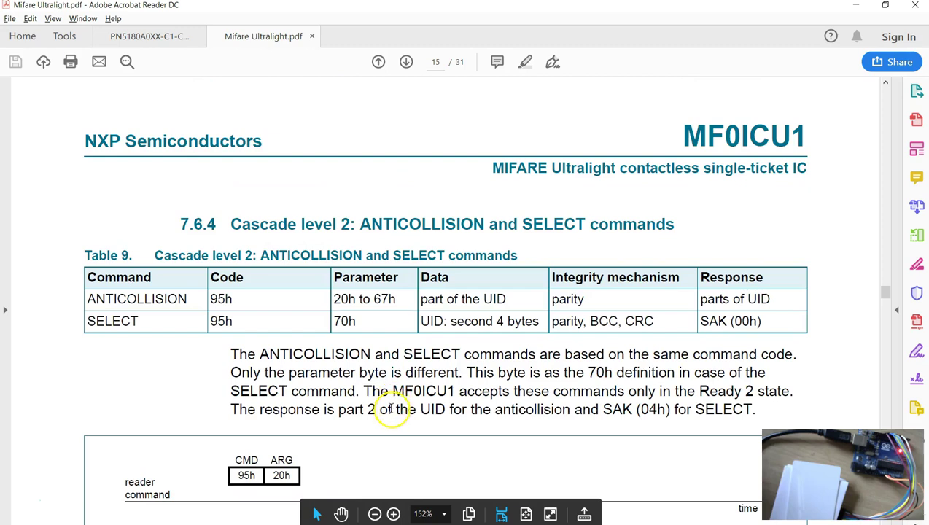
scroll(389, 373, up, 15)
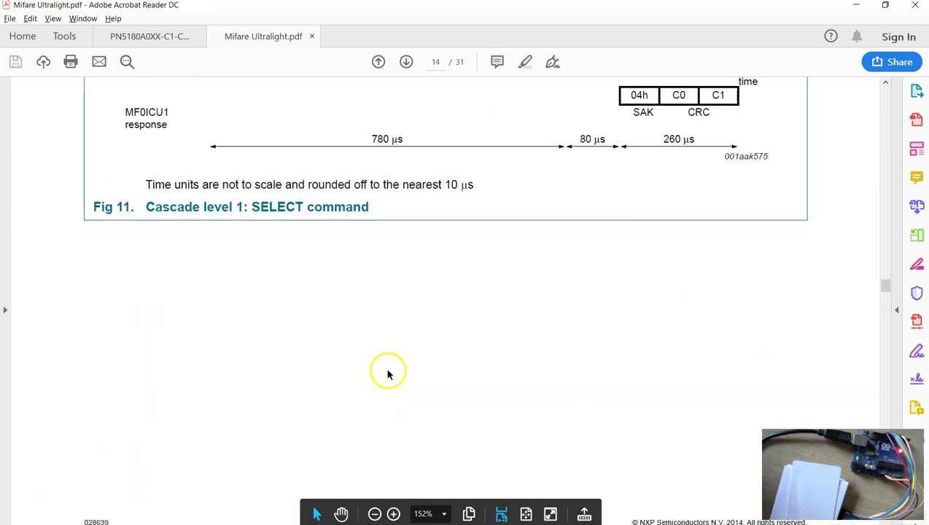
scroll(389, 380, up, 3)
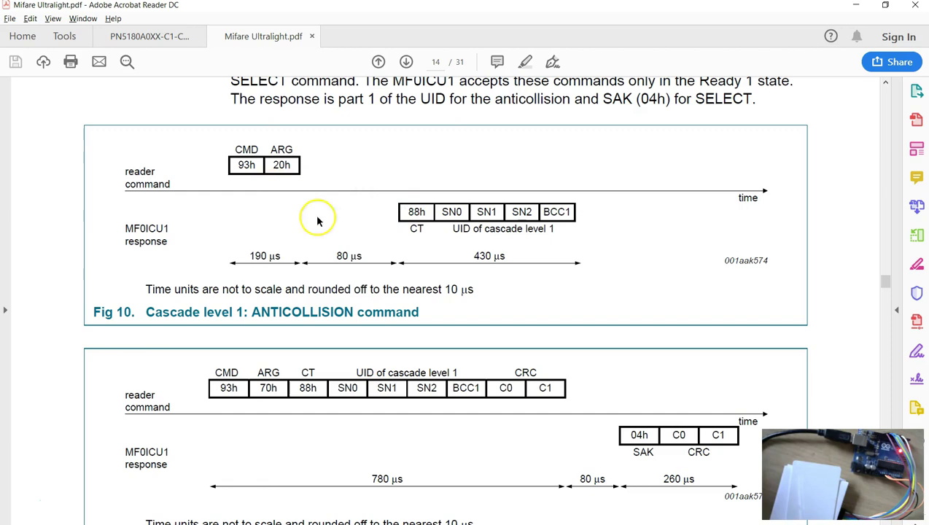
scroll(328, 226, up, 1)
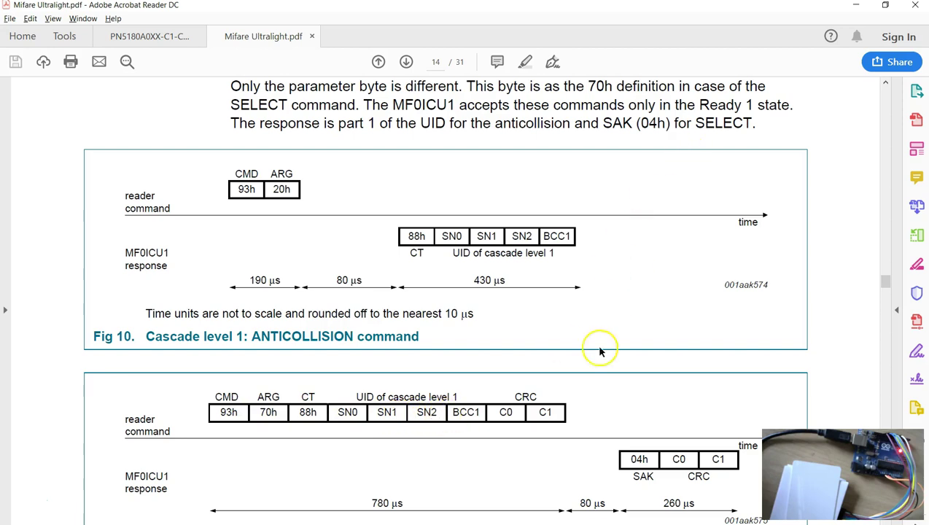
scroll(640, 413, down, 1)
scroll(508, 342, down, 2)
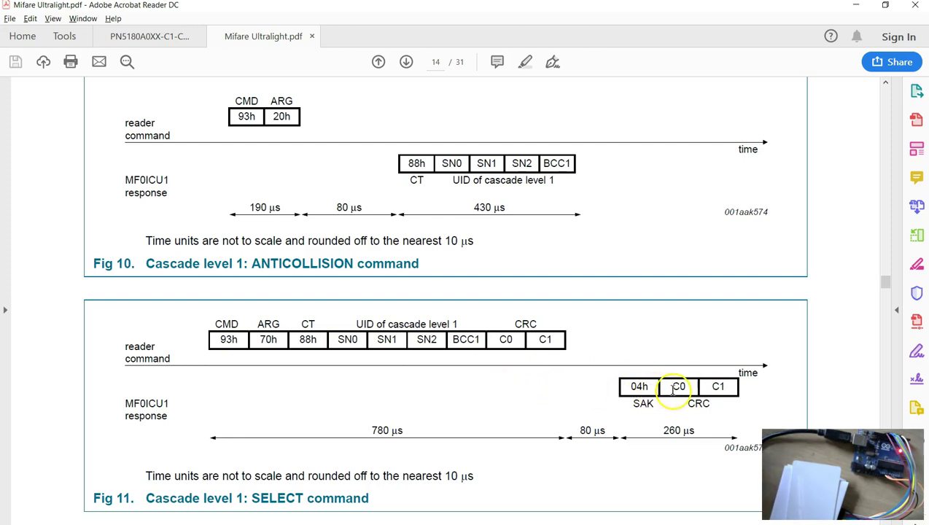
Return to the PN5180 console and begin a SEND_DATA command with the parameter bytes 00 93
click(858, 7)
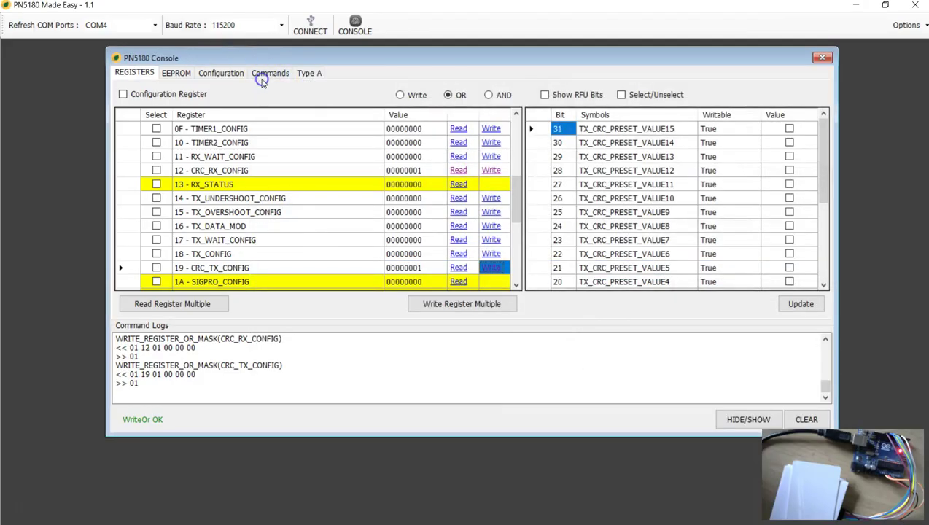
click(261, 79)
click(236, 127)
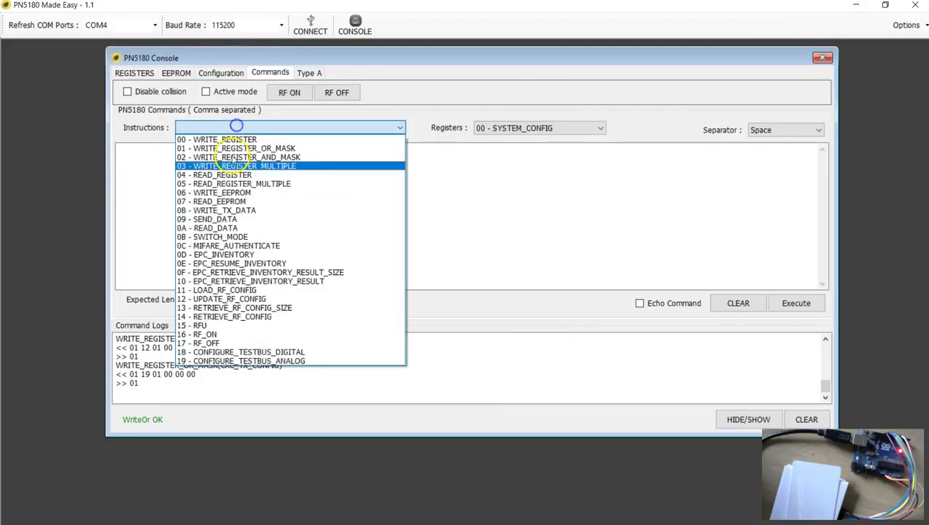
click(227, 219)
drag(130, 149, 277, 151)
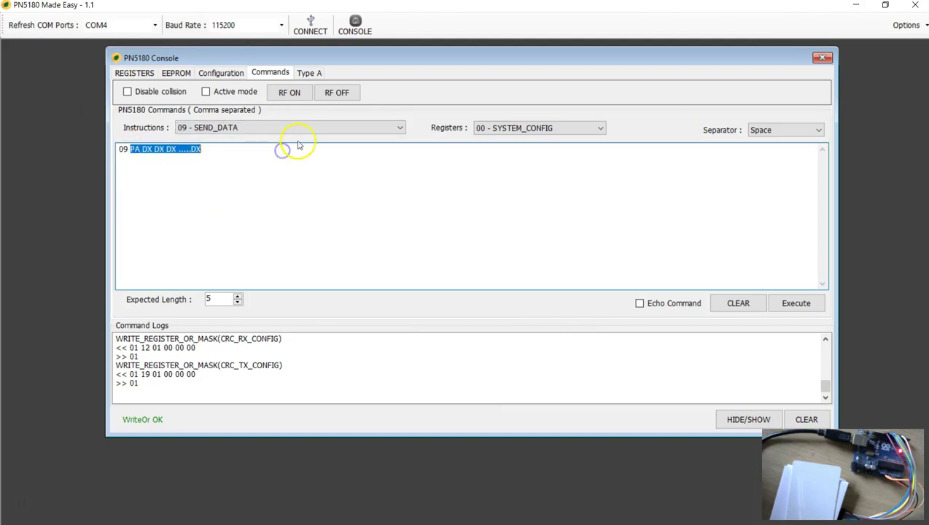
text(00)
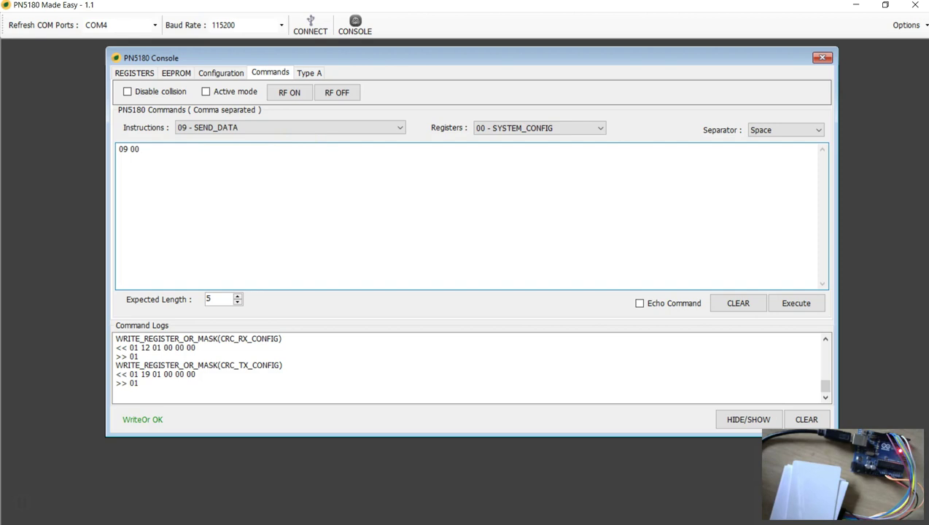
key(Return)
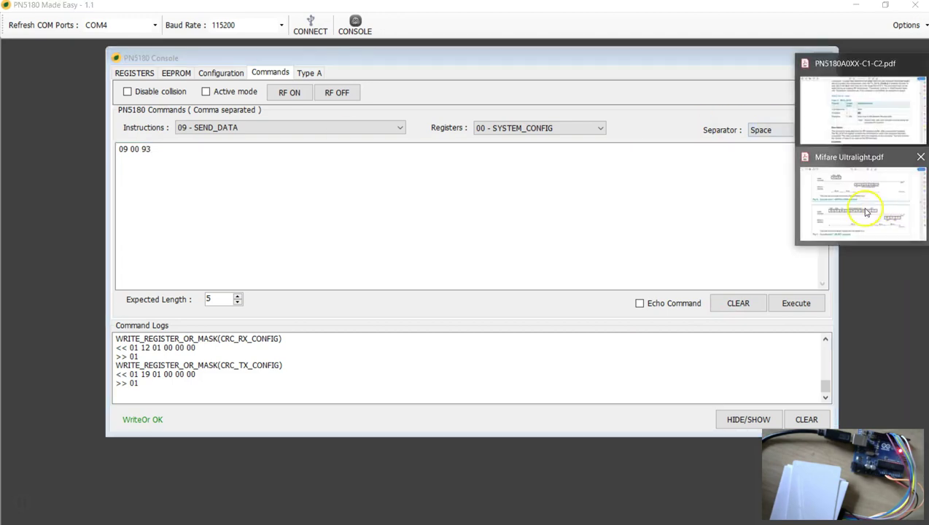
Check the SELECT argument in Fig 11 of Mifare Ultralight.pdf and append 70 to the SEND_DATA command in the console
click(865, 208)
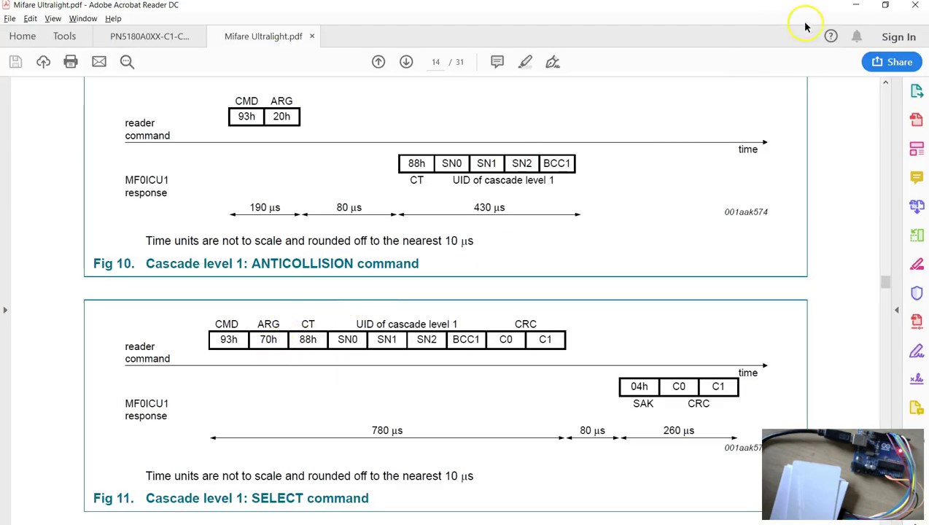
click(856, 10)
click(185, 148)
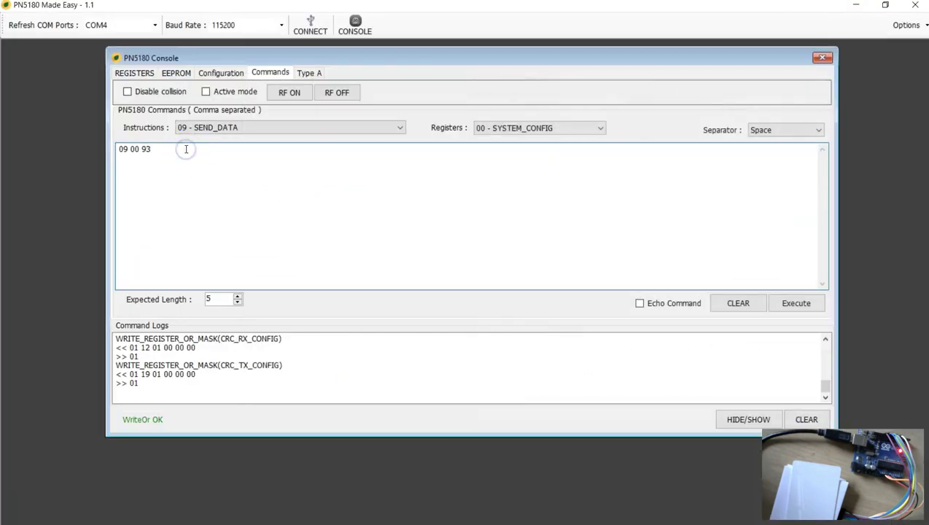
text(70)
Append the logged READ_DATA response bytes 88 04 F4 5D 25 to the SEND_DATA command and execute it with expected length 1
click(167, 375)
scroll(169, 375, up, 2)
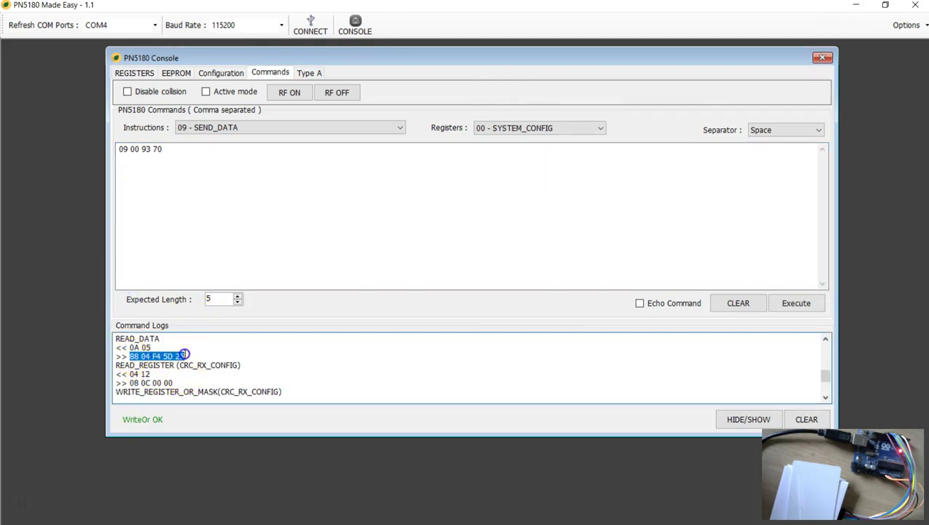
click(178, 146)
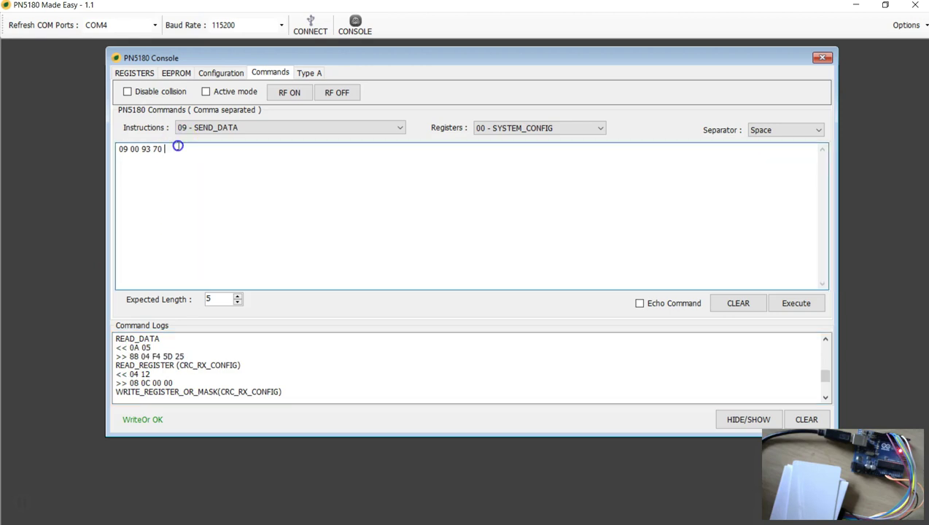
click(796, 304)
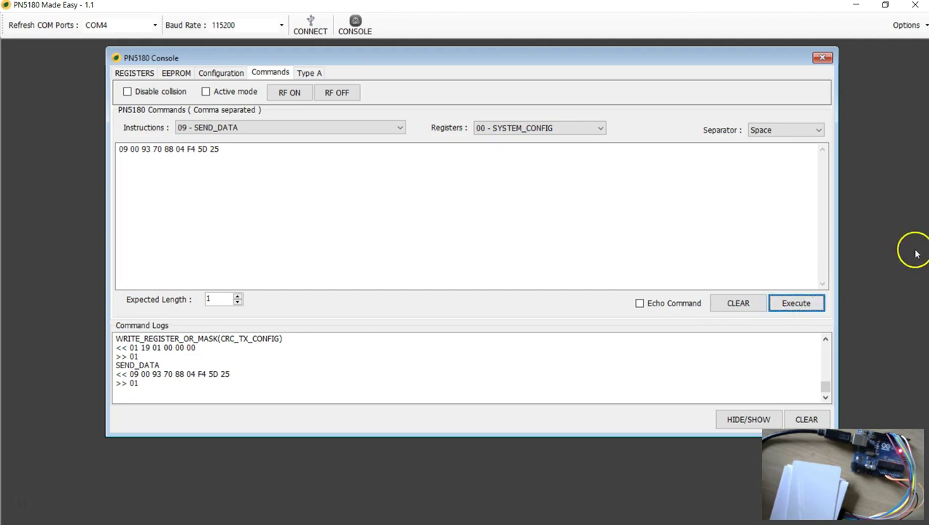
Switch to Mifare Ultralight.pdf, examine the SAK byte in the Fig 11 card response, and return to the PN5180 console
mouse_move(912, 248)
click(867, 206)
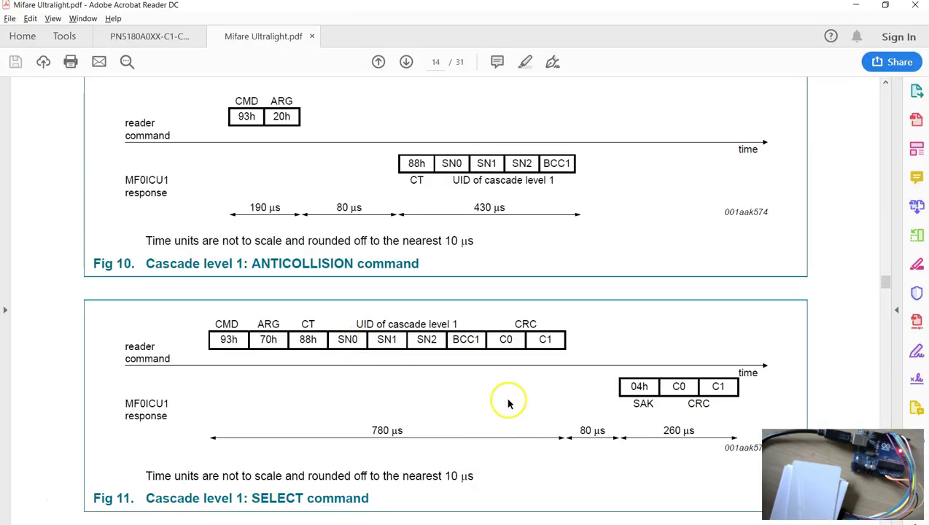
drag(627, 386, 644, 387)
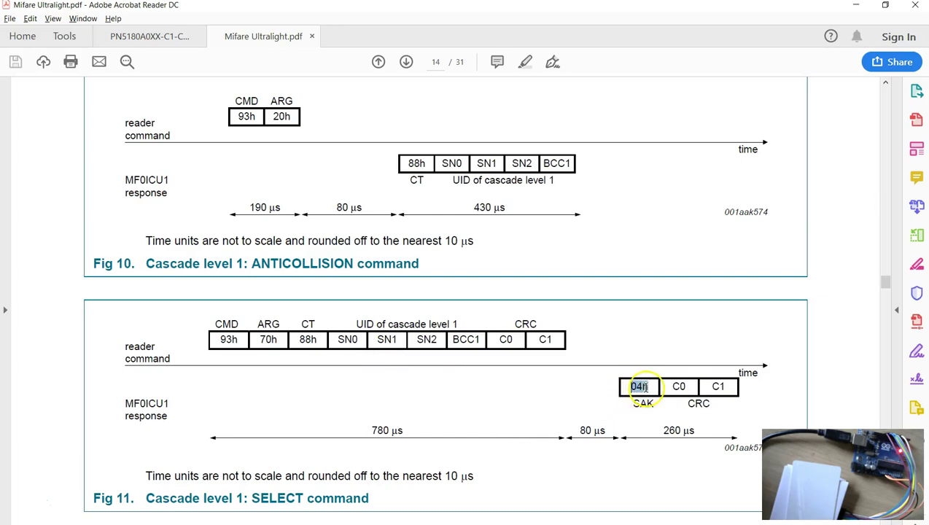
click(855, 5)
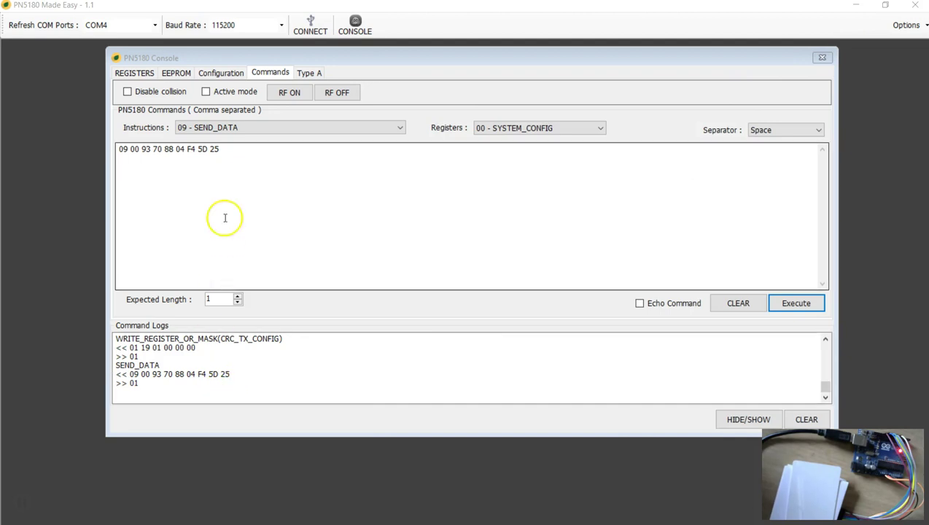
Replace the sent command with READ_DATA 0A 01, execute it with expected length 1, and check the logged response byte
double_click(210, 149)
click(733, 301)
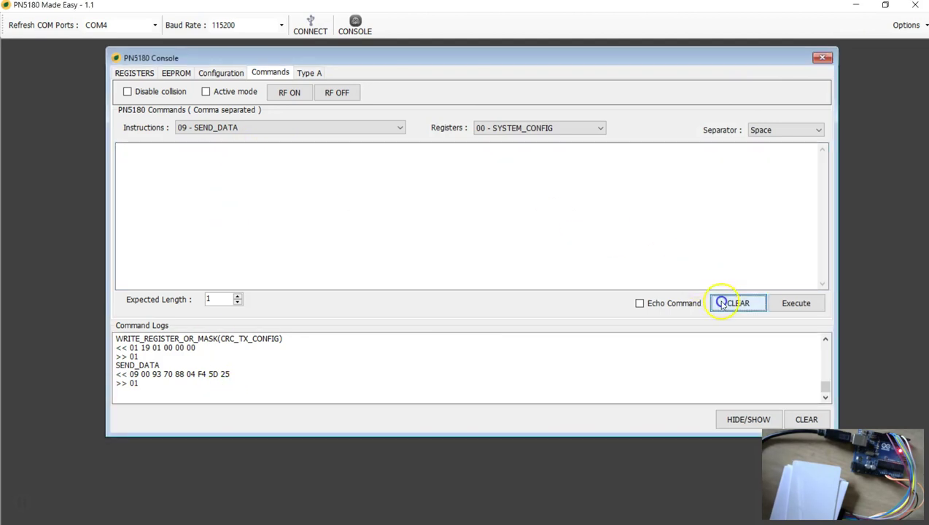
click(282, 129)
click(216, 228)
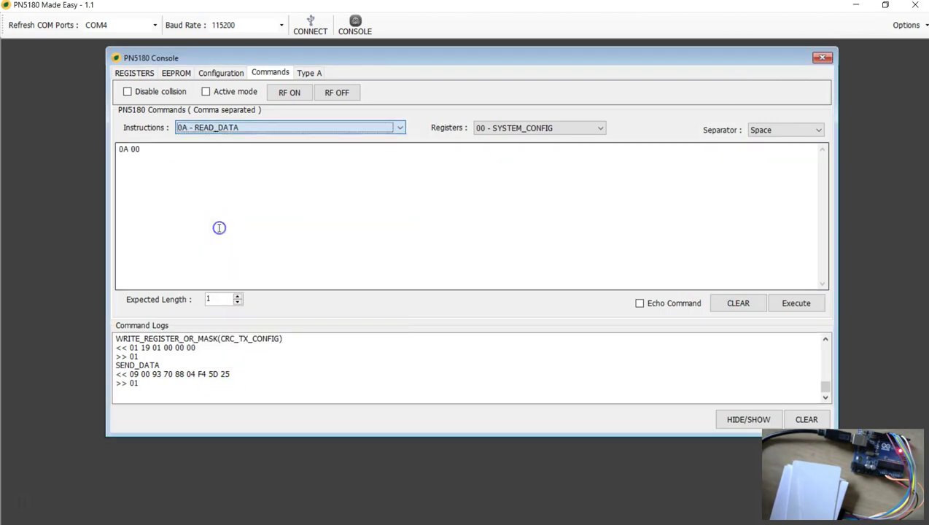
click(141, 149)
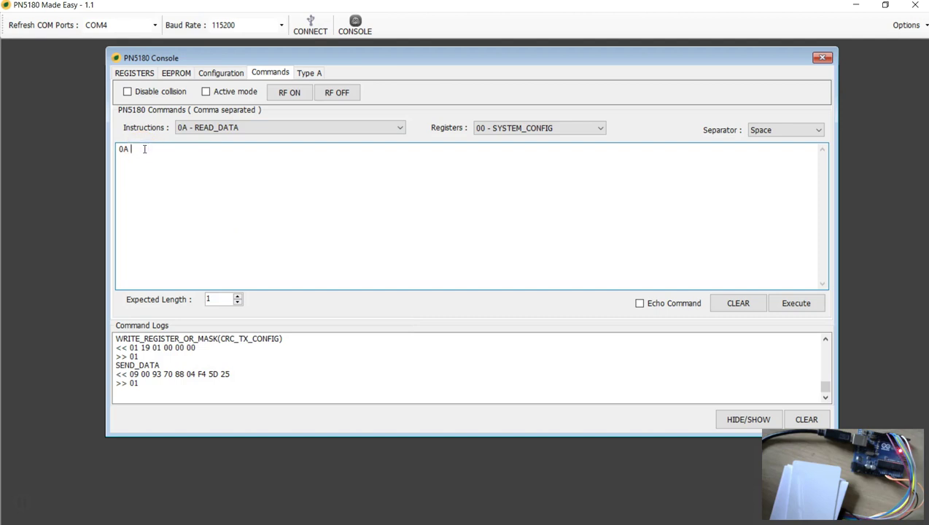
click(796, 302)
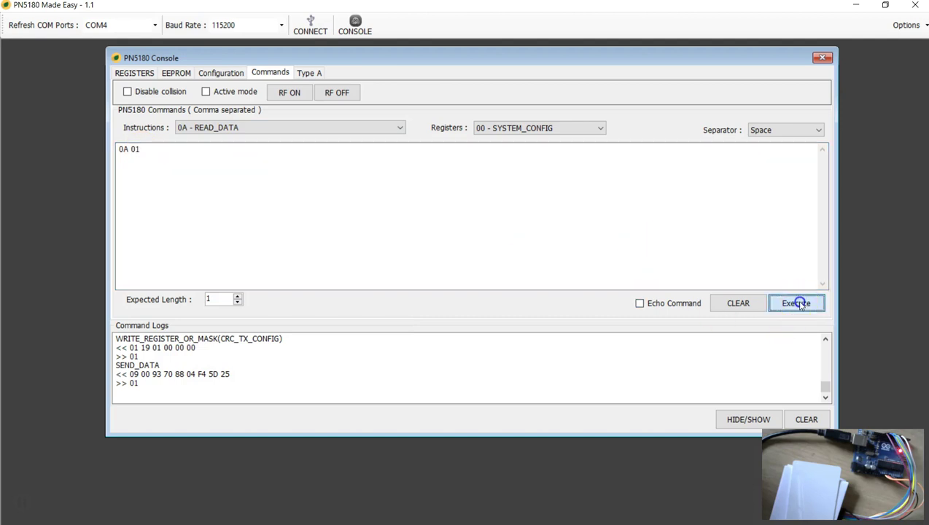
double_click(134, 383)
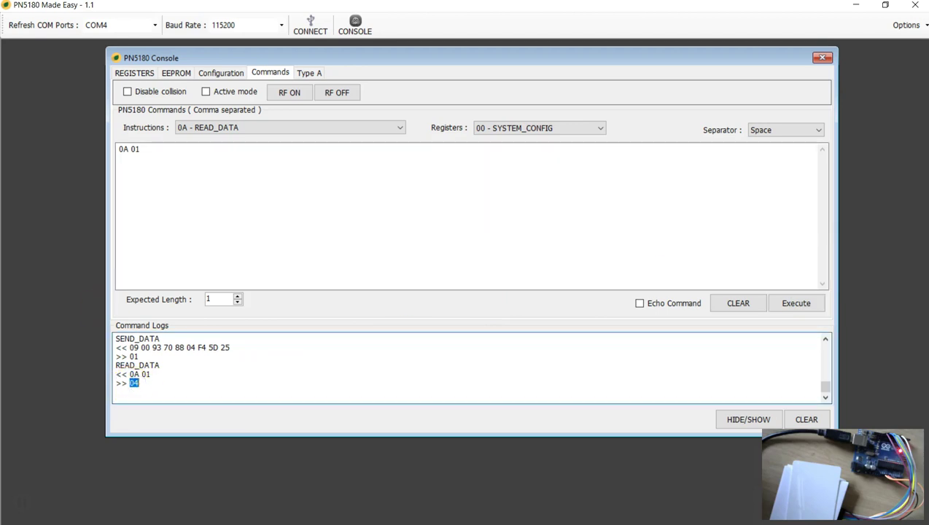
Switch to Mifare Ultralight.pdf, examine the ANTICOLLISION row in Table 9 for cascade level 2, and return to the PN5180 console
click(927, 150)
click(862, 202)
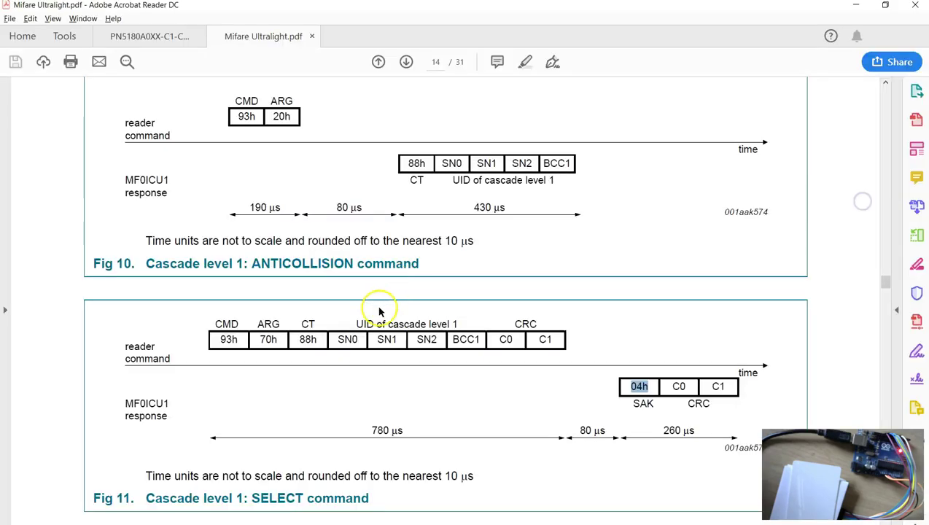
scroll(361, 332, down, 5)
scroll(441, 323, down, 10)
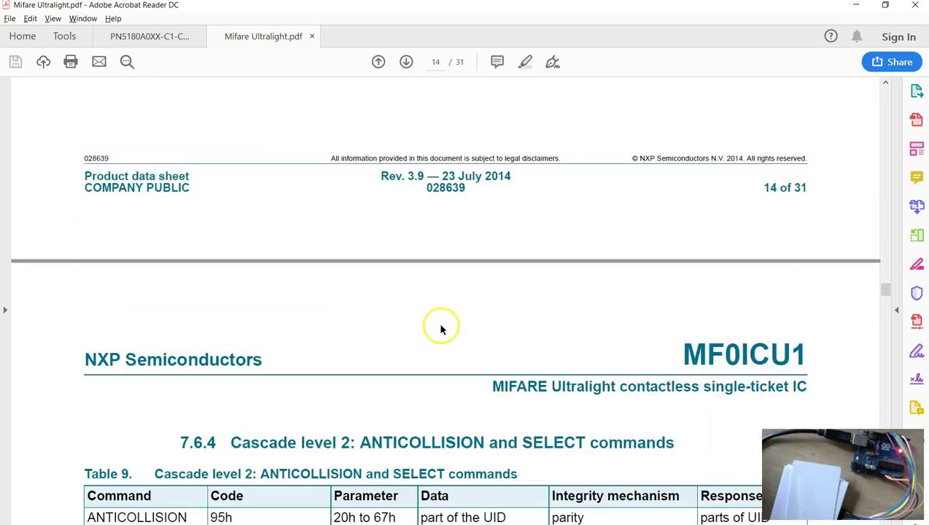
scroll(440, 323, down, 2)
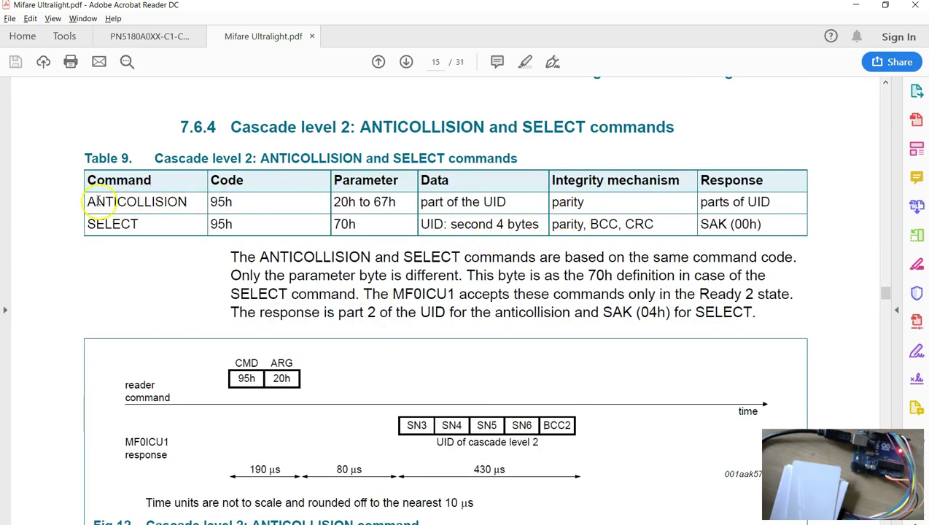
drag(90, 202, 208, 206)
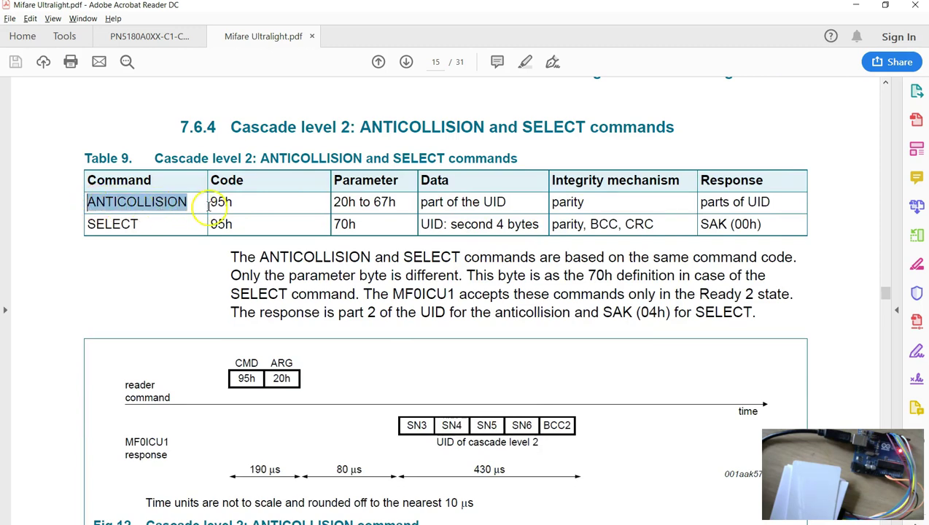
click(594, 204)
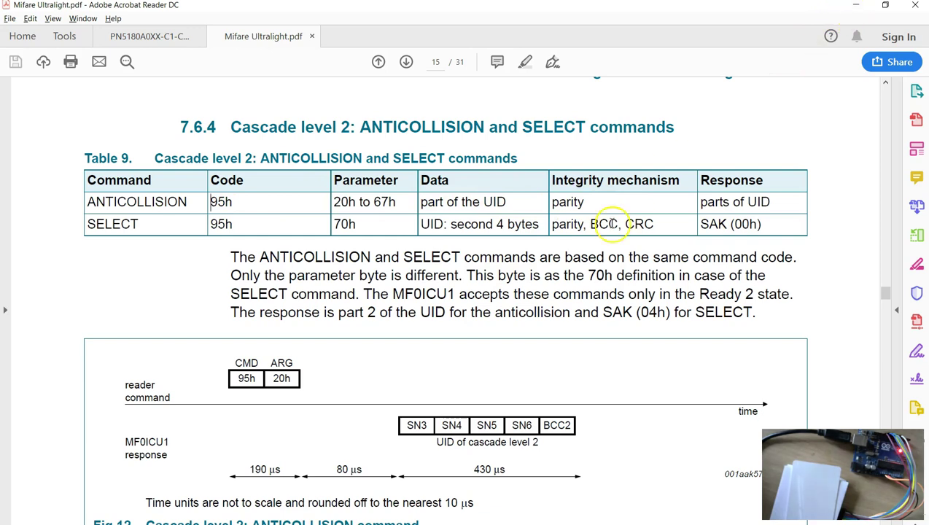
click(855, 6)
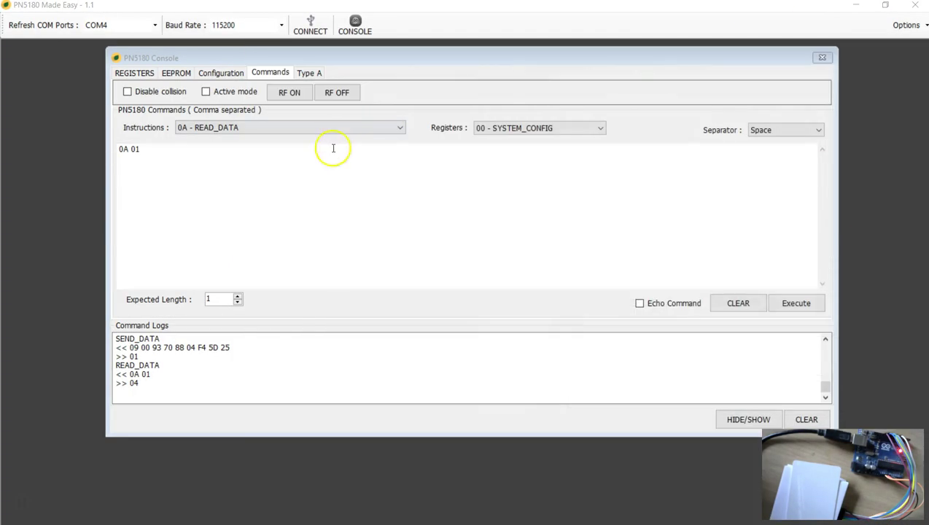
Read the RX_STATUS and CRC_RX_CONFIG registers and inspect the lowest bits of CRC_RX_CONFIG
click(142, 73)
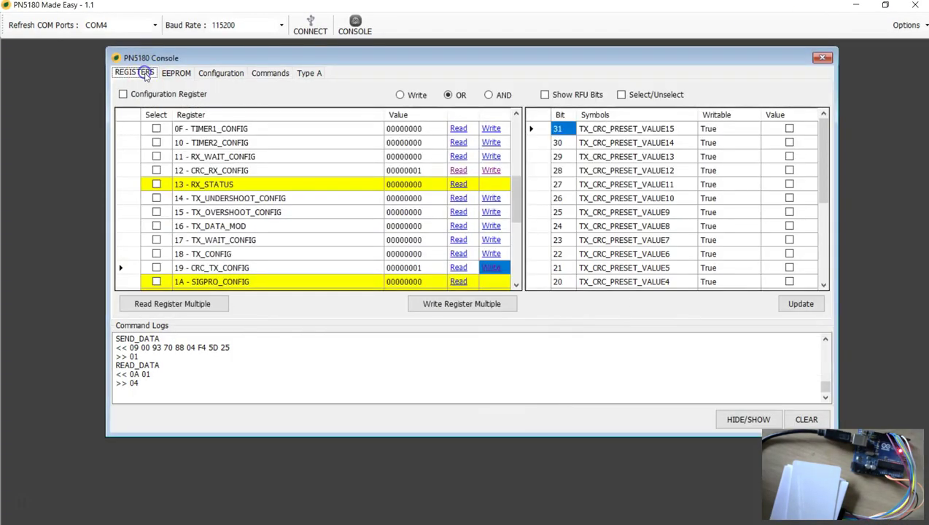
click(218, 185)
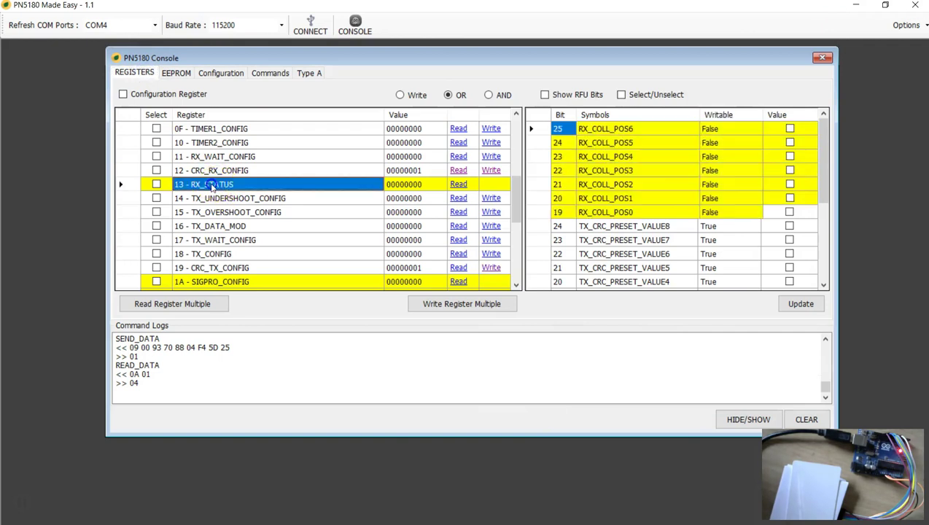
click(463, 184)
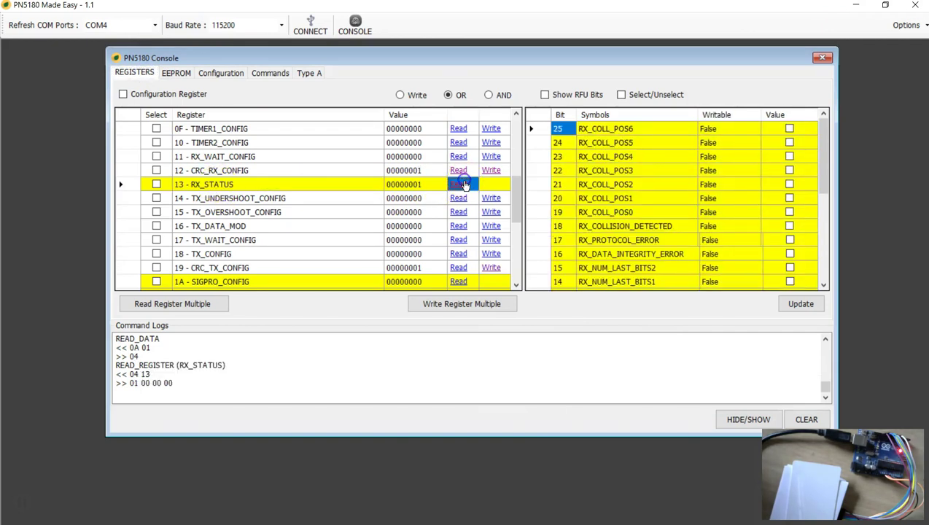
click(226, 170)
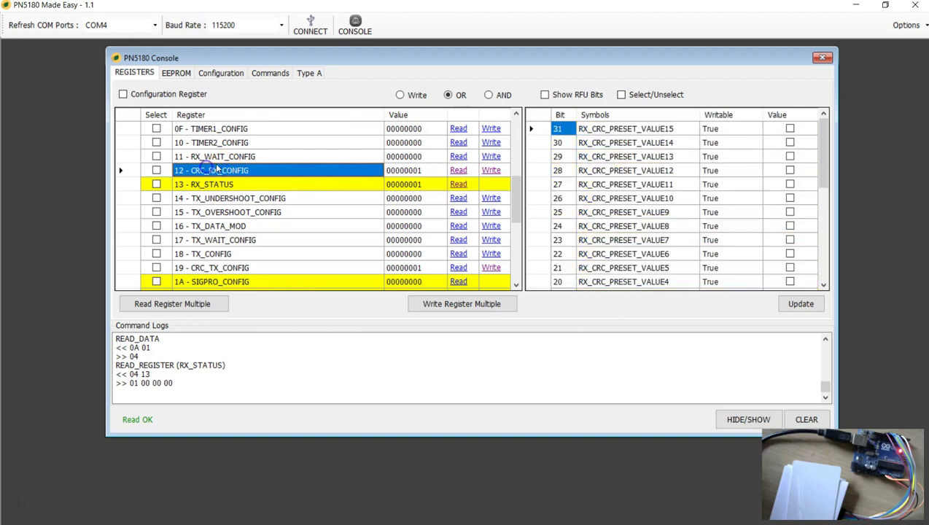
click(458, 170)
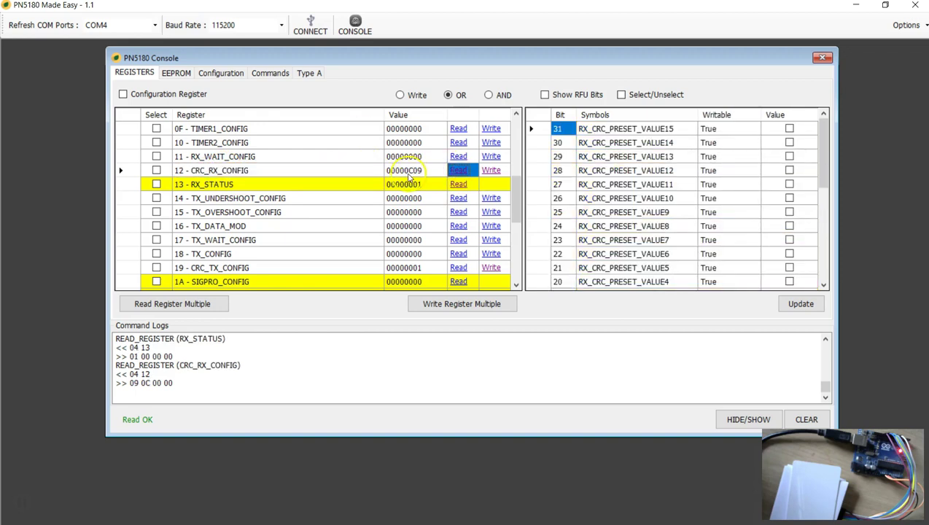
click(823, 285)
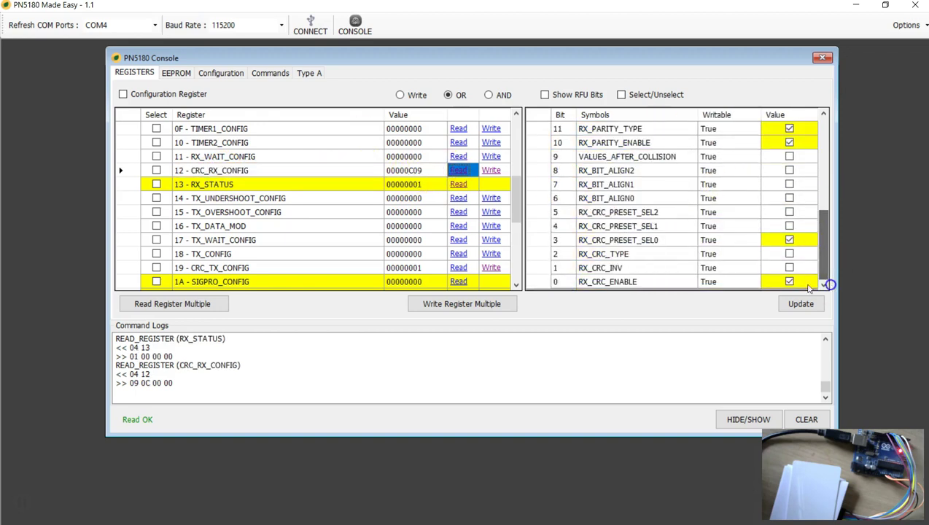
Set the CRC_RX_CONFIG value to FFFFFFFE and write it to the register as an AND mask
click(428, 172)
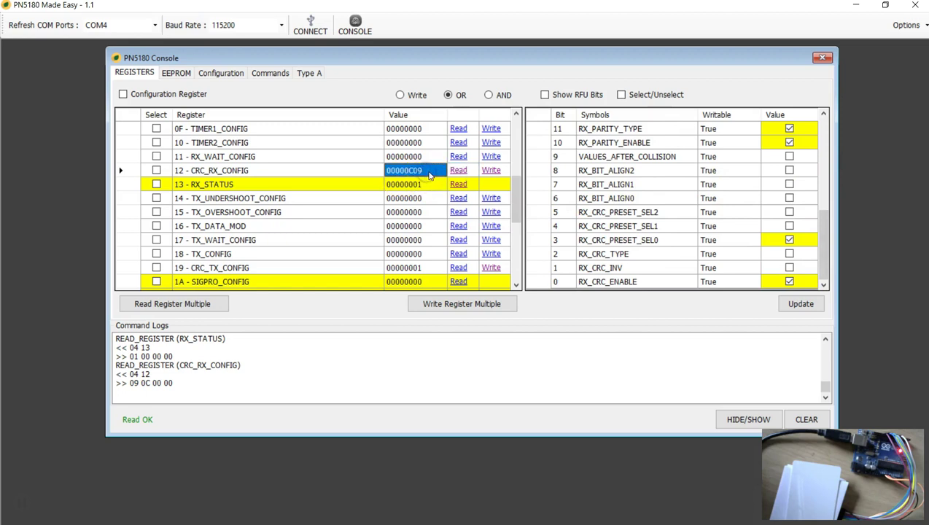
click(433, 171)
text(f)
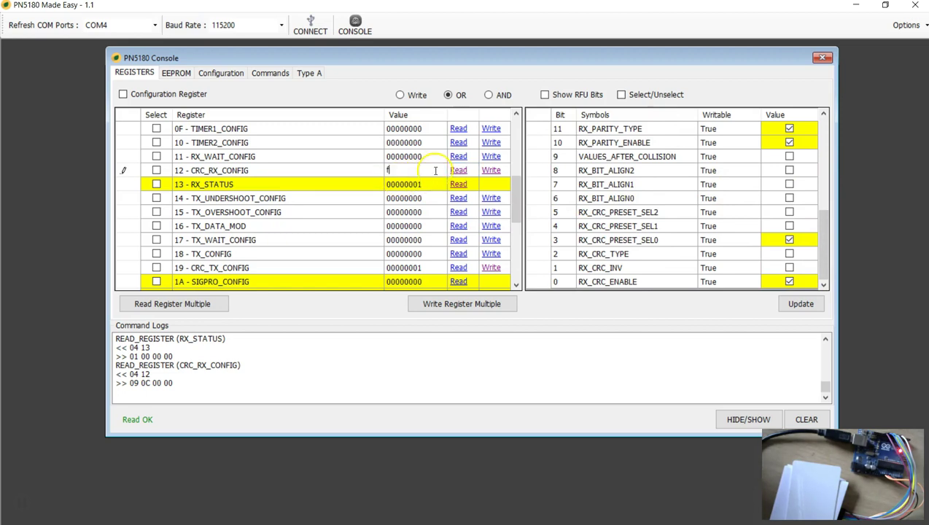
text(ffffffe)
key(Tab)
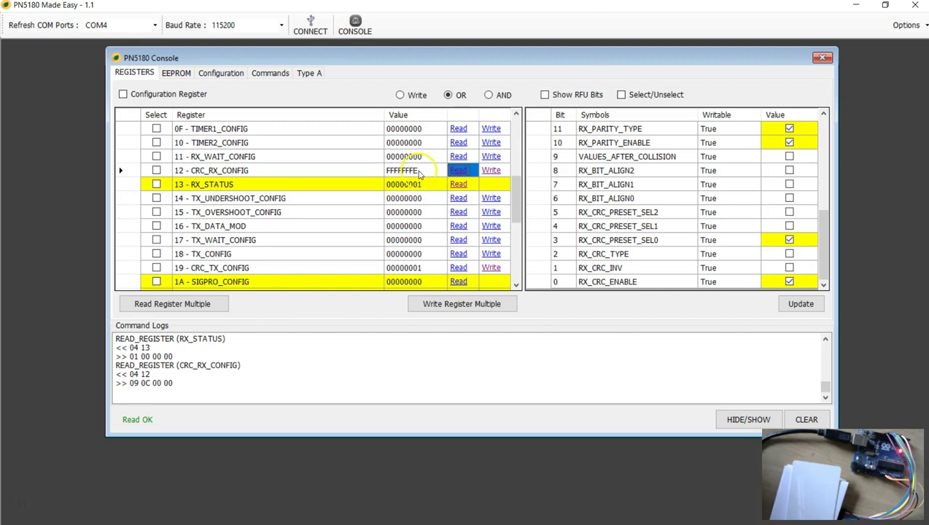
click(488, 95)
click(491, 172)
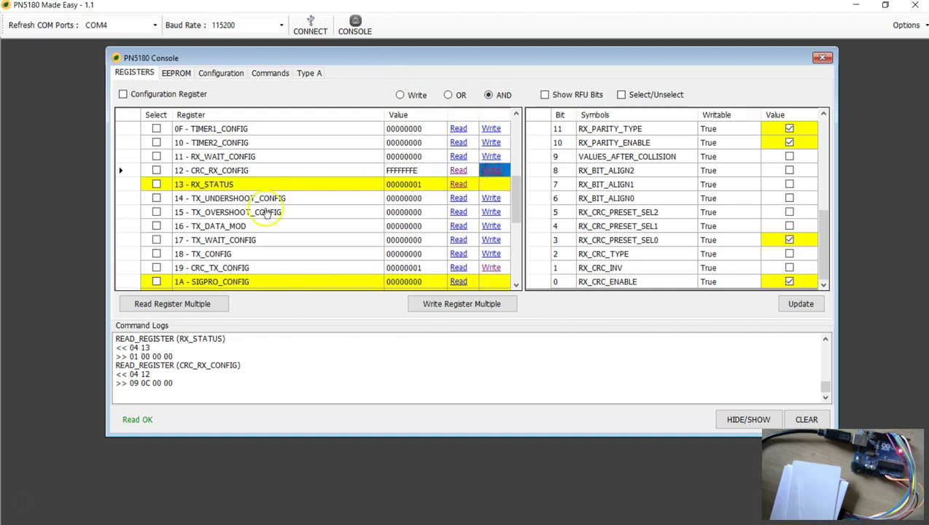
Set the CRC_TX_CONFIG value to FFFFFFFE and write it to the register as an AND mask
click(228, 269)
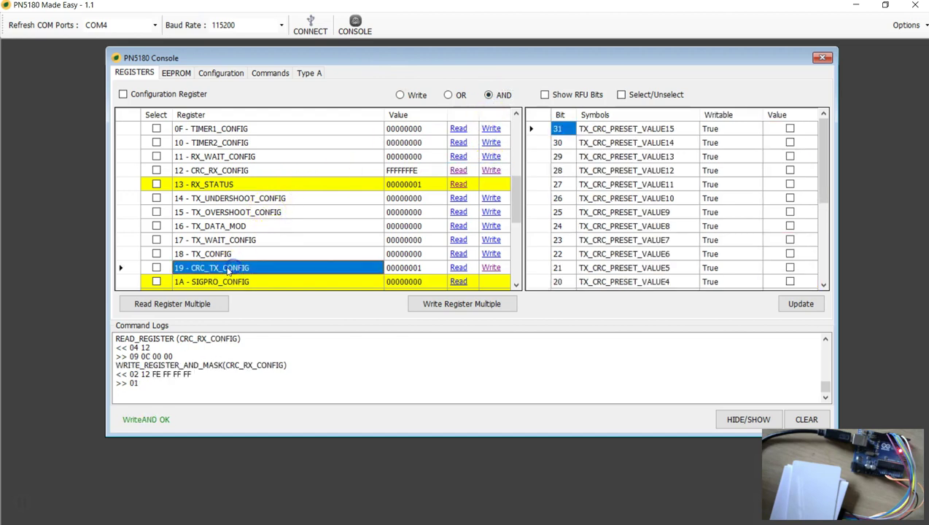
click(409, 268)
click(425, 267)
text(fffffffe)
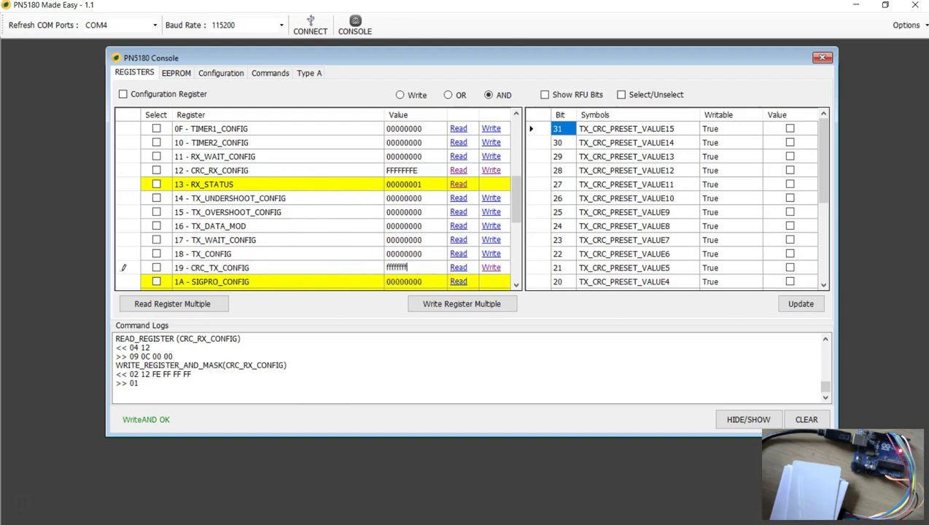
click(321, 267)
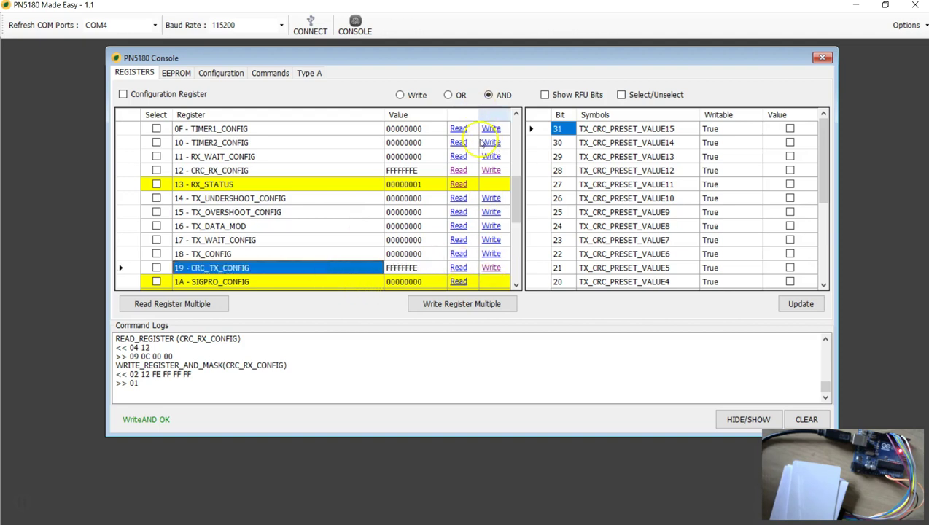
click(491, 268)
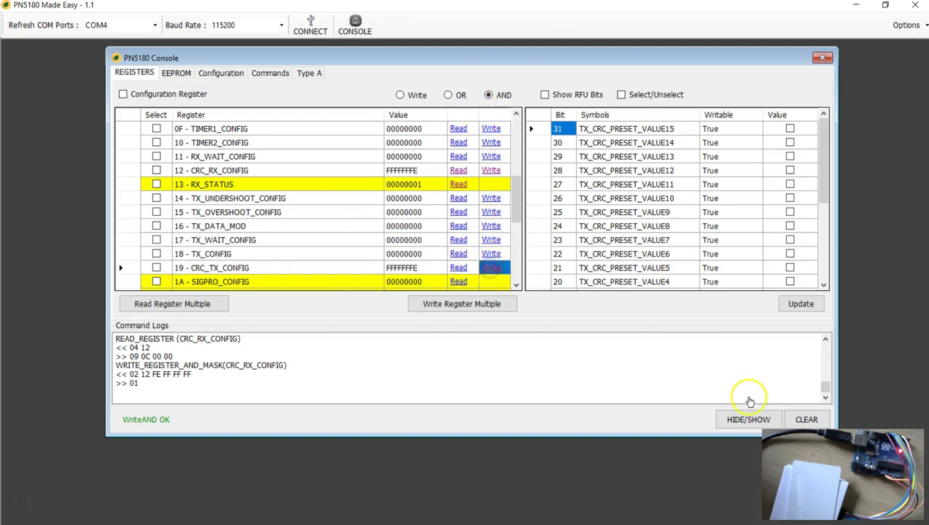
click(807, 419)
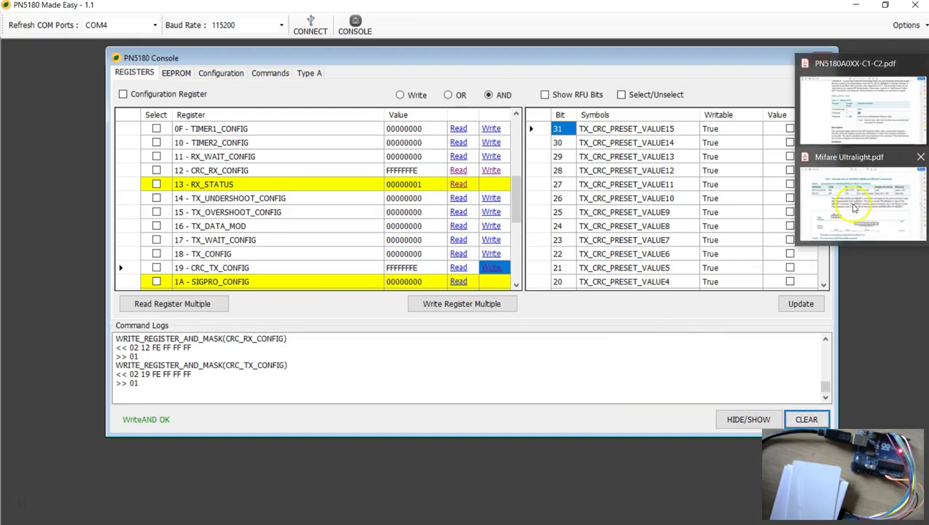
Clear the old READ_DATA command and start a new SEND_DATA command with the parameter byte 00
click(256, 73)
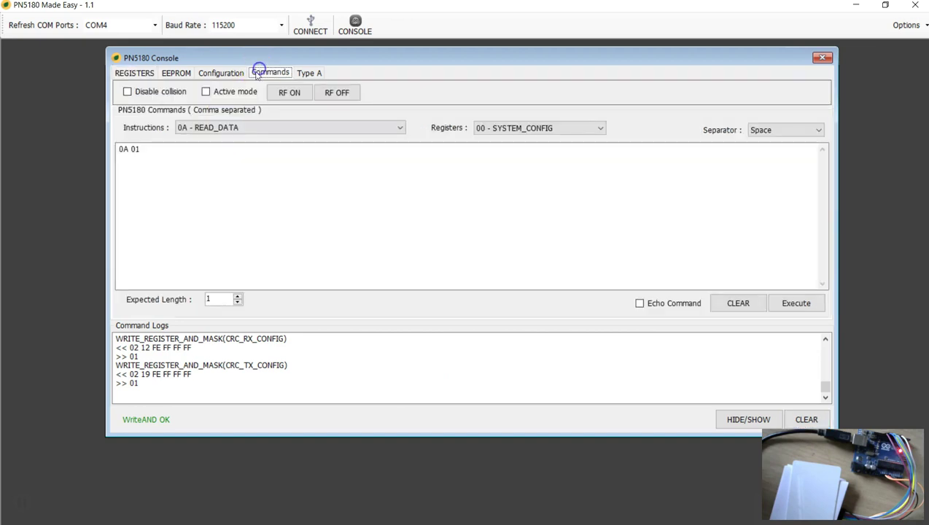
click(219, 128)
click(215, 219)
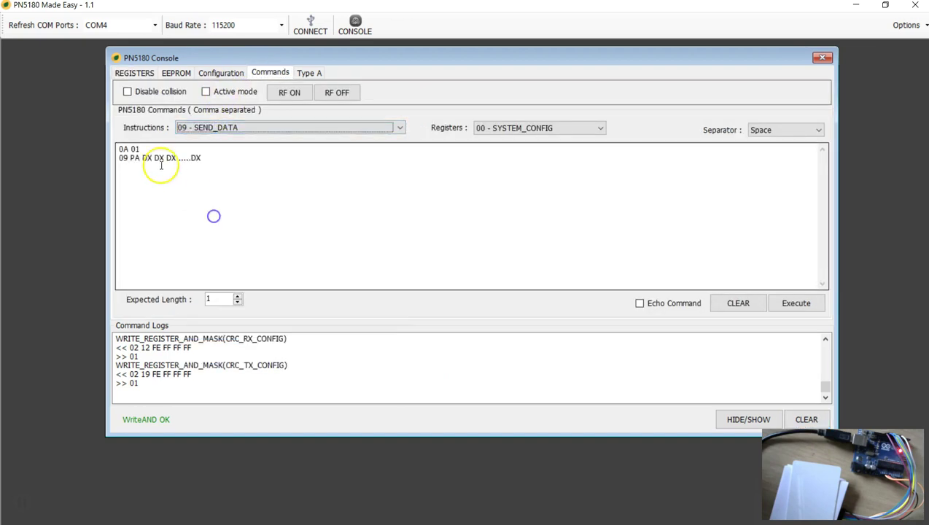
click(740, 302)
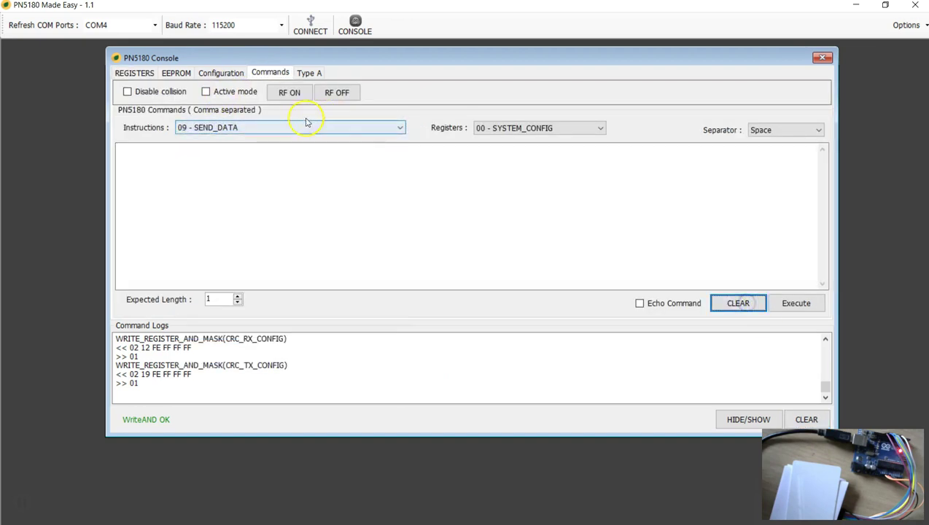
click(285, 127)
click(219, 217)
click(127, 149)
drag(130, 148, 226, 152)
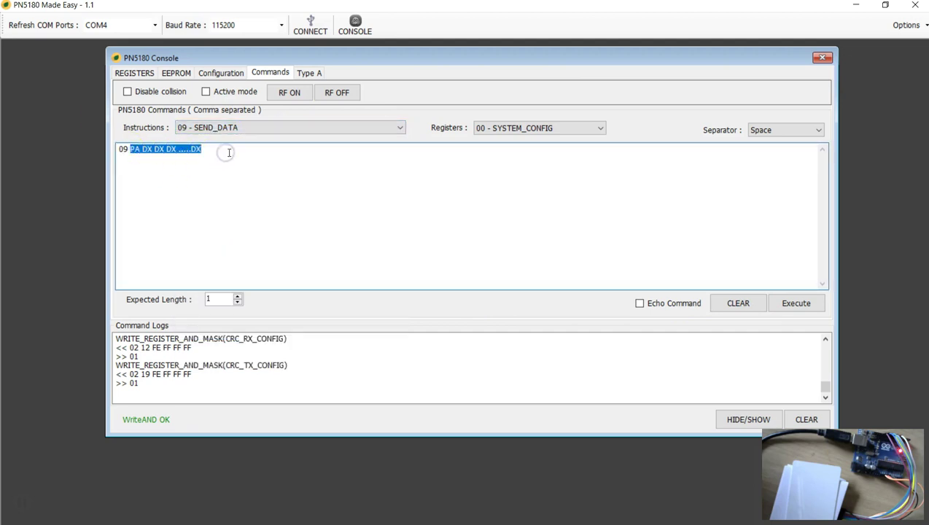
text(00)
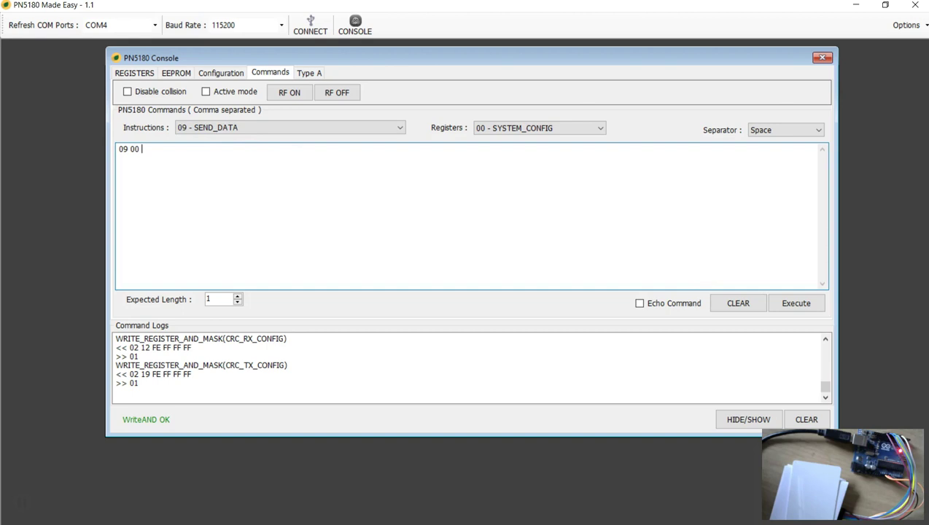
Switch to Mifare Ultralight.pdf and look up the cascade level 2 ANTICOLLISION command code in Table 9
key(alt+Tab)
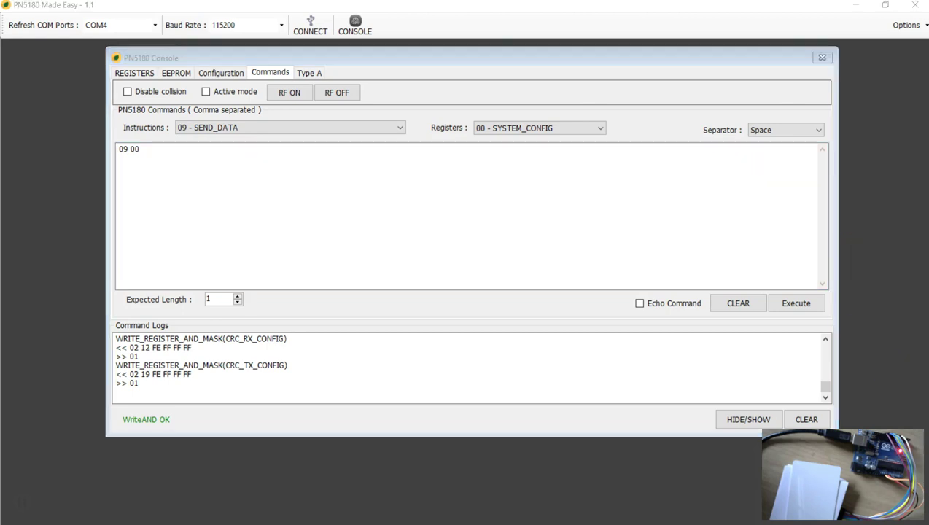
click(853, 161)
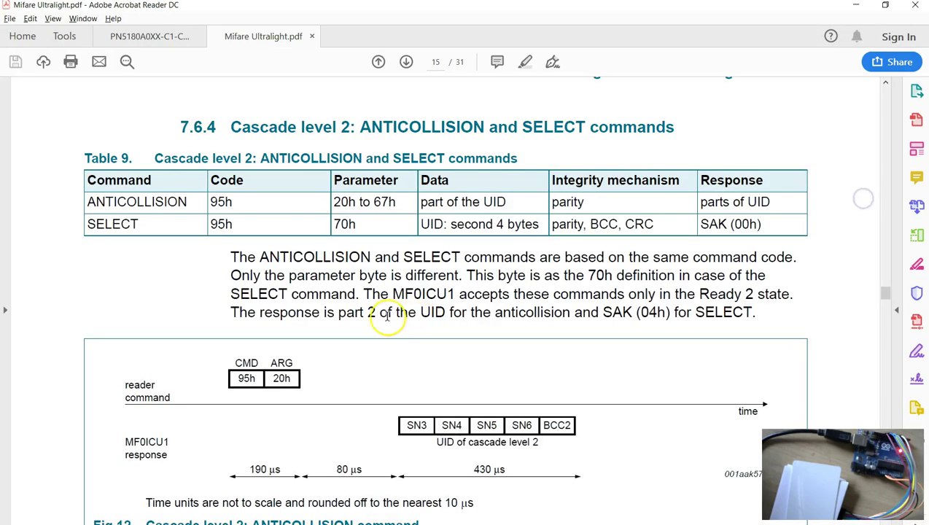
drag(211, 202, 269, 203)
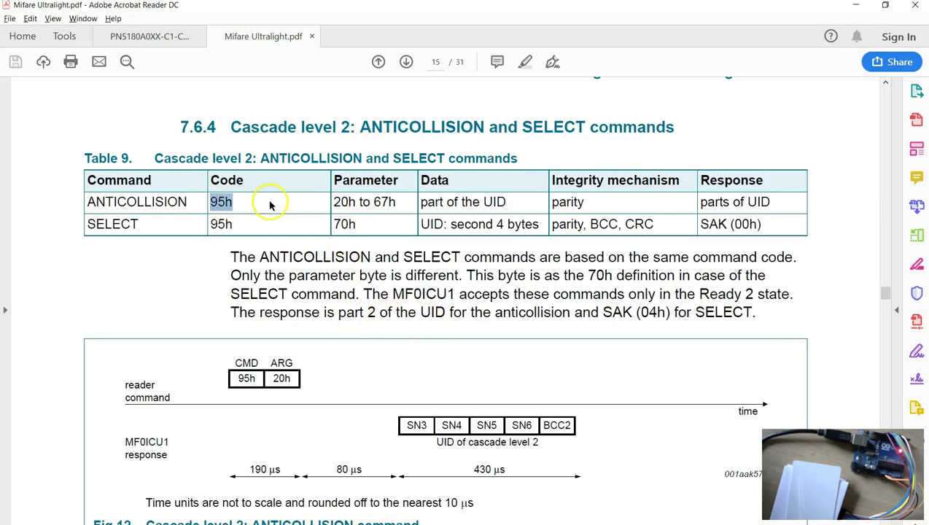
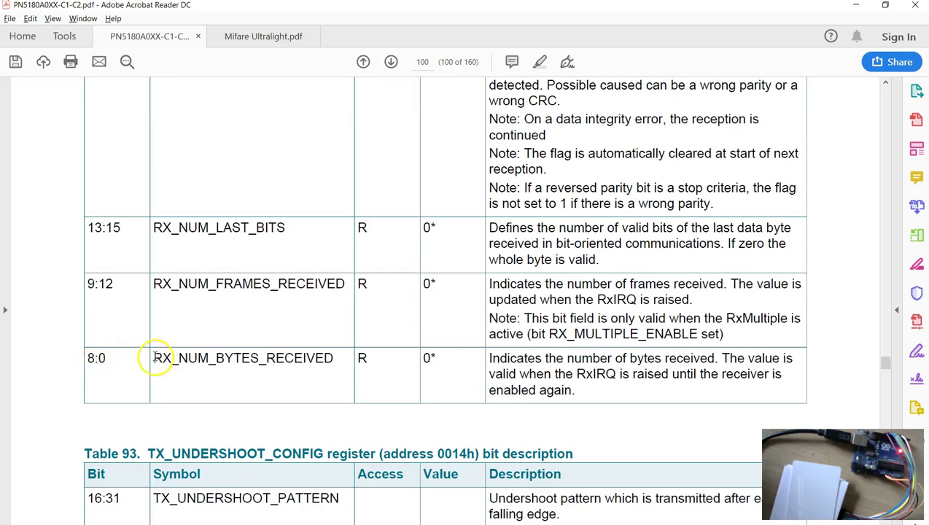
Look up RX_NUM_BYTES_RECEIVED in the datasheet, and read the RX_STATUS register in the PN5180 console to check those bits
drag(154, 357, 479, 355)
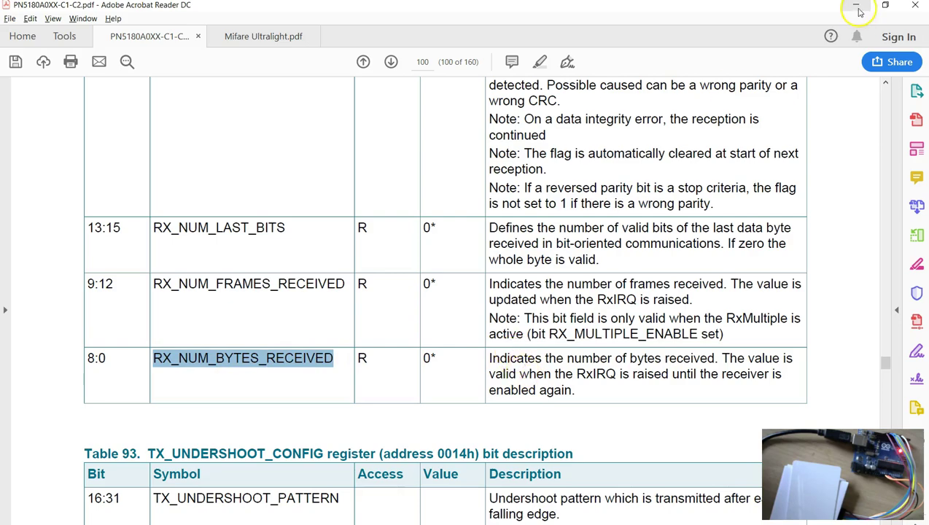
click(858, 9)
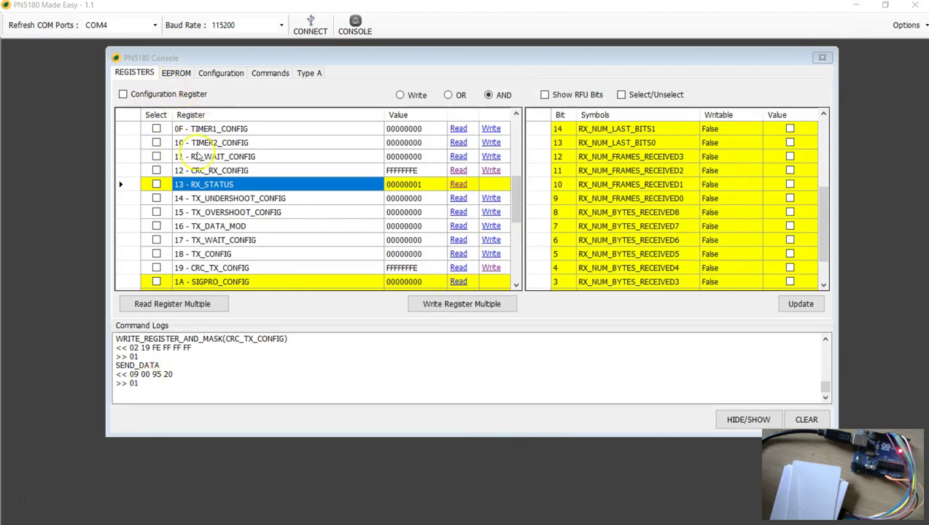
click(219, 185)
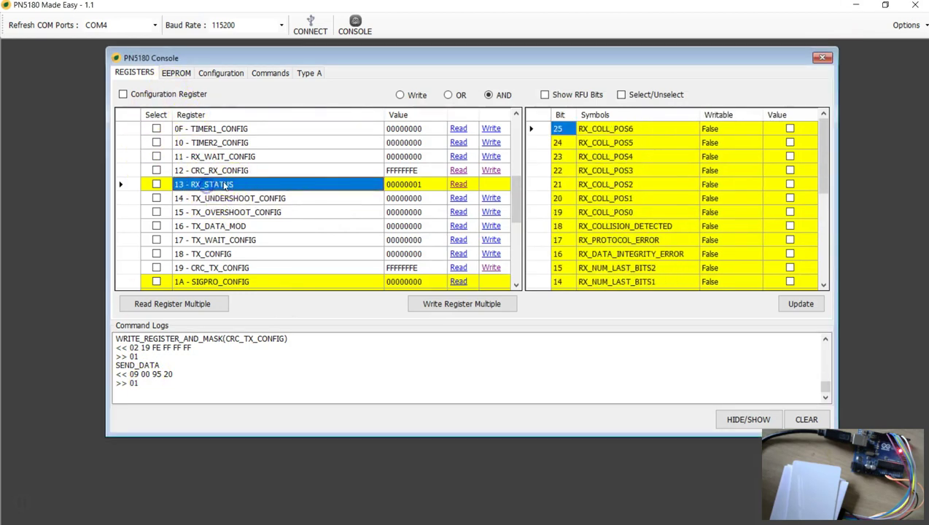
scroll(599, 209, down, 5)
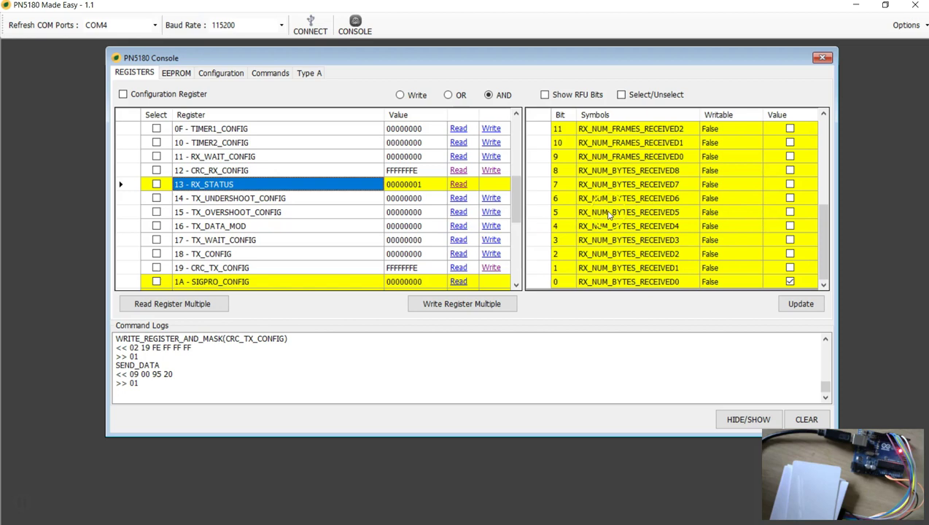
click(459, 185)
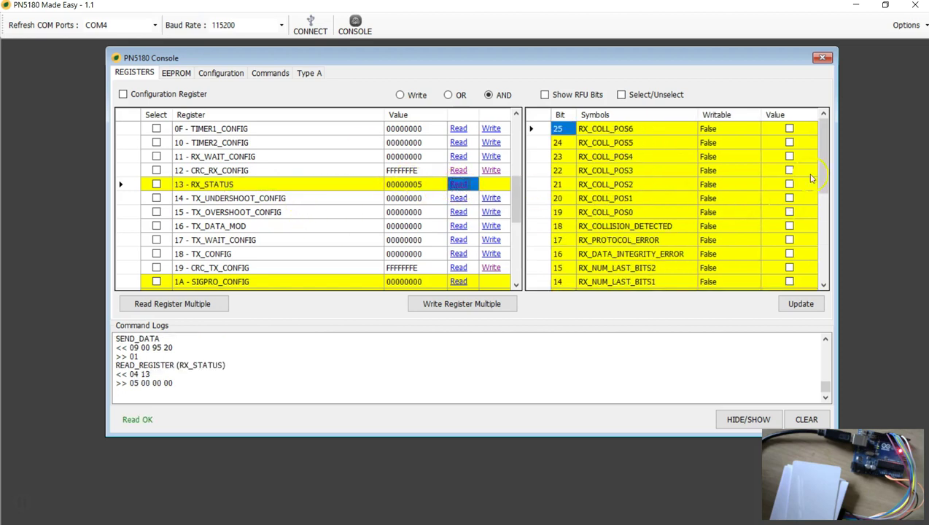
drag(821, 143, 824, 292)
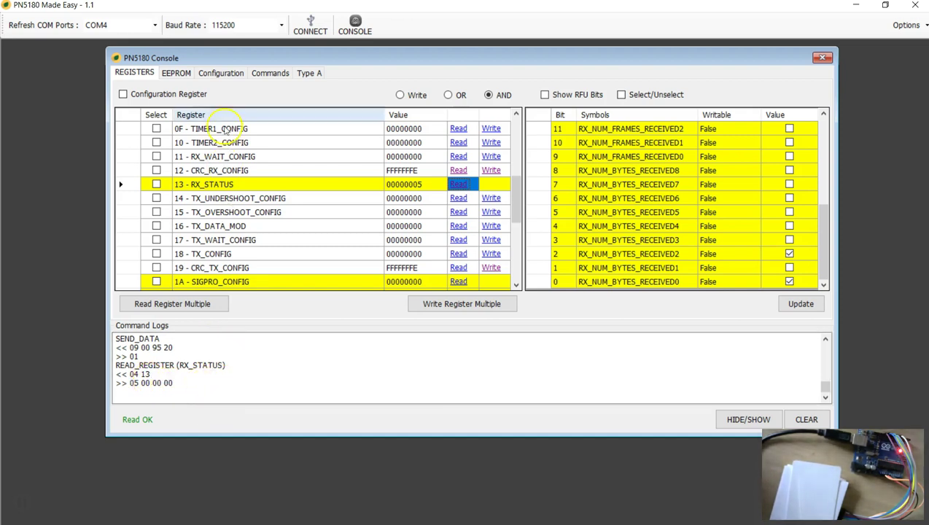
Replace the old SEND_DATA command with READ_DATA 0A 05, set the expected length to 5, execute it and check the logged response
click(264, 72)
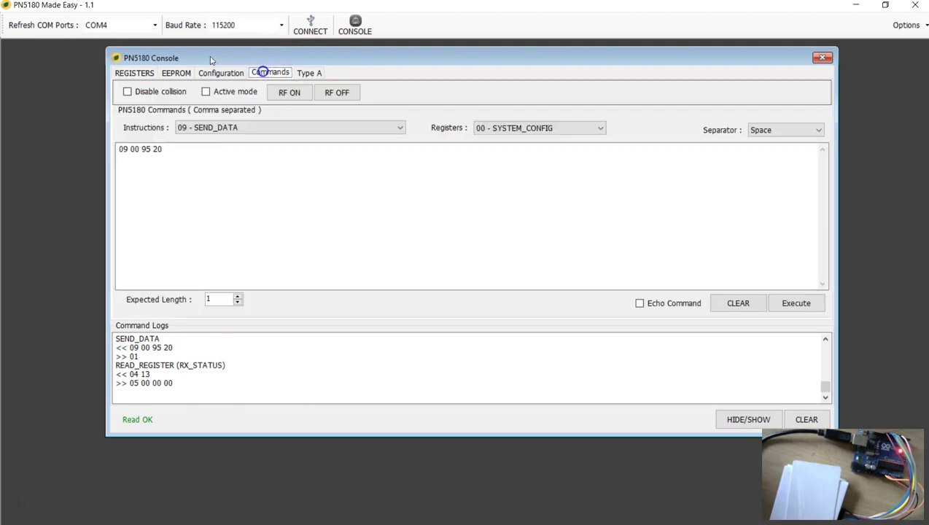
click(233, 127)
click(215, 228)
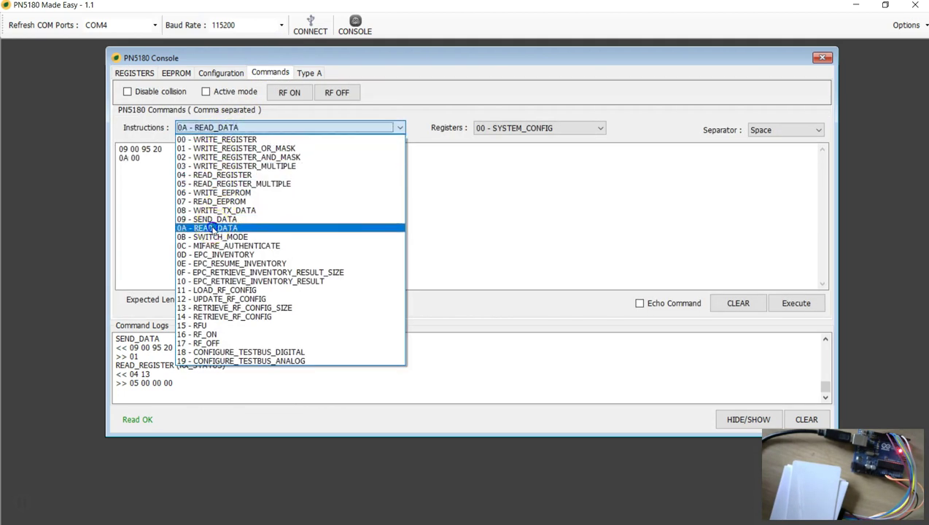
click(731, 315)
click(266, 129)
click(210, 228)
click(155, 150)
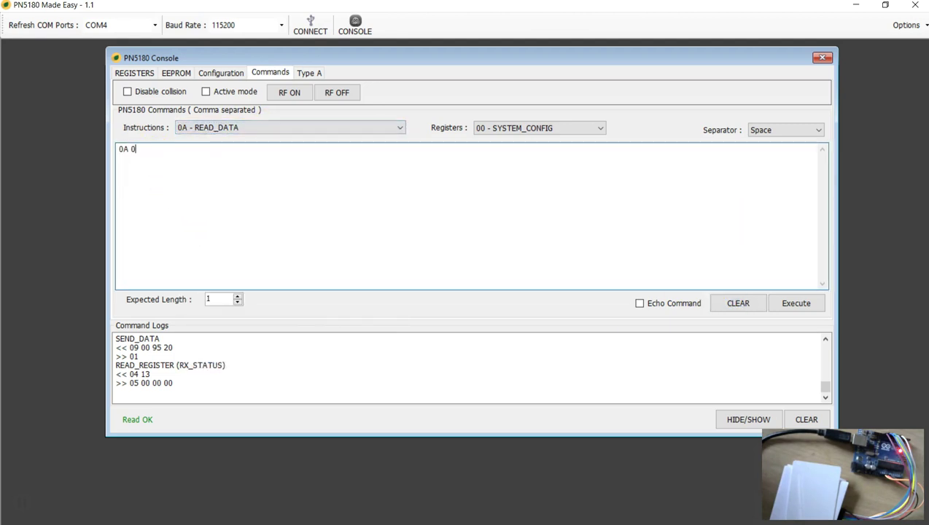
key(Tab)
key(Return)
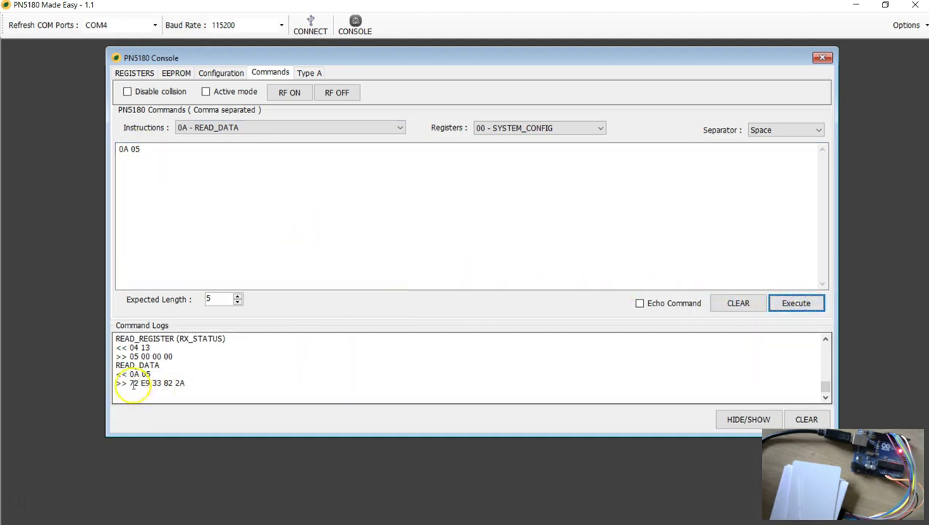
drag(130, 383, 172, 385)
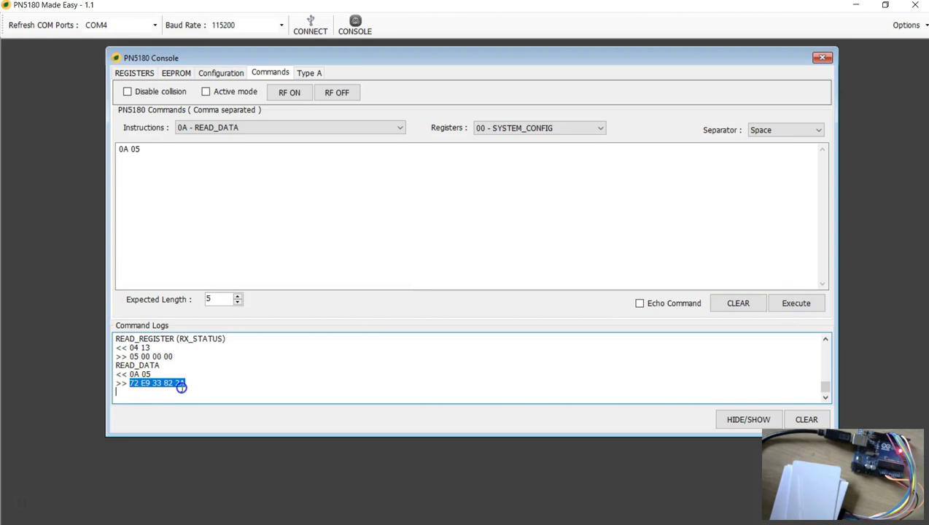
click(128, 391)
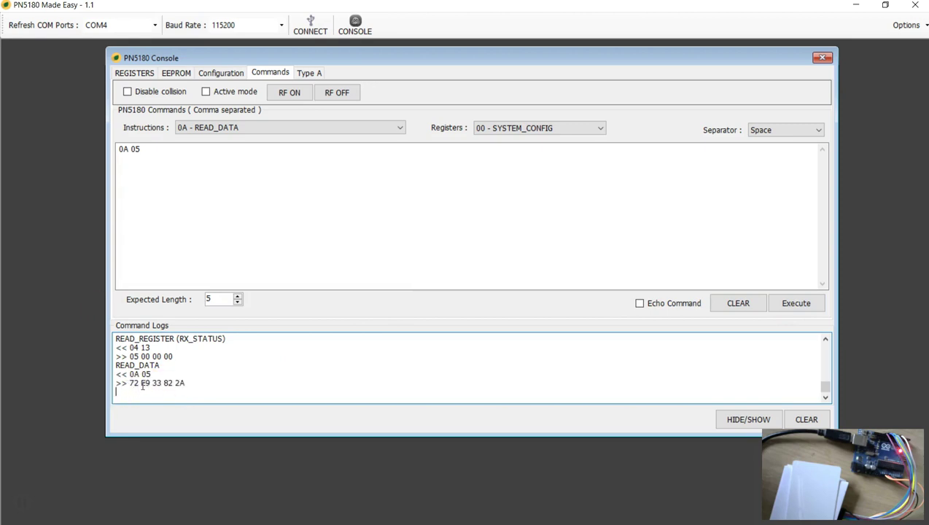
Switch to Mifare Ultralight.pdf and check the integrity mechanism of the cascade level 2 SELECT command in Table 9
key(alt+Tab)
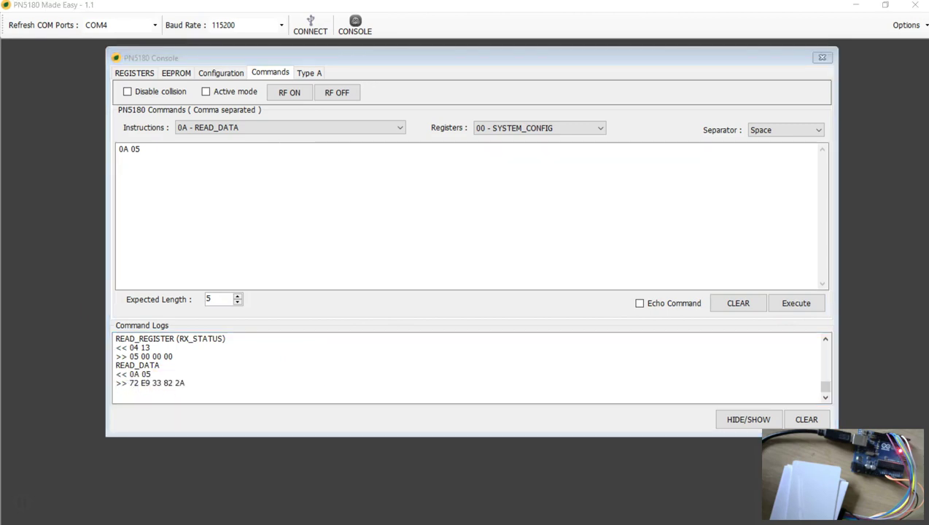
click(290, 365)
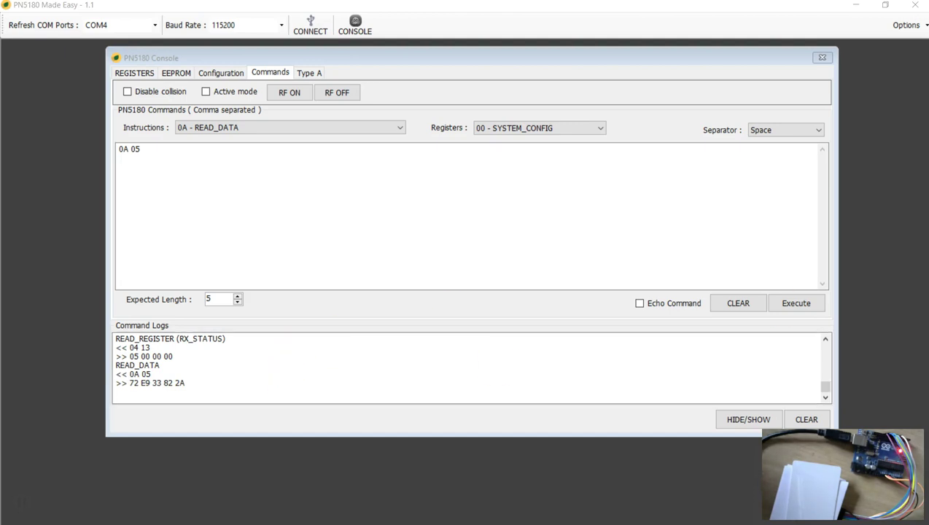
click(877, 193)
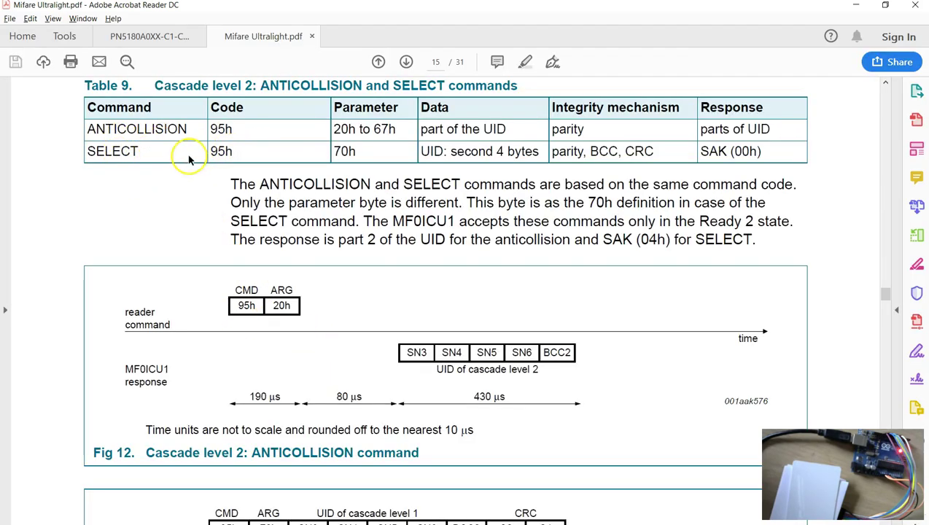
double_click(637, 150)
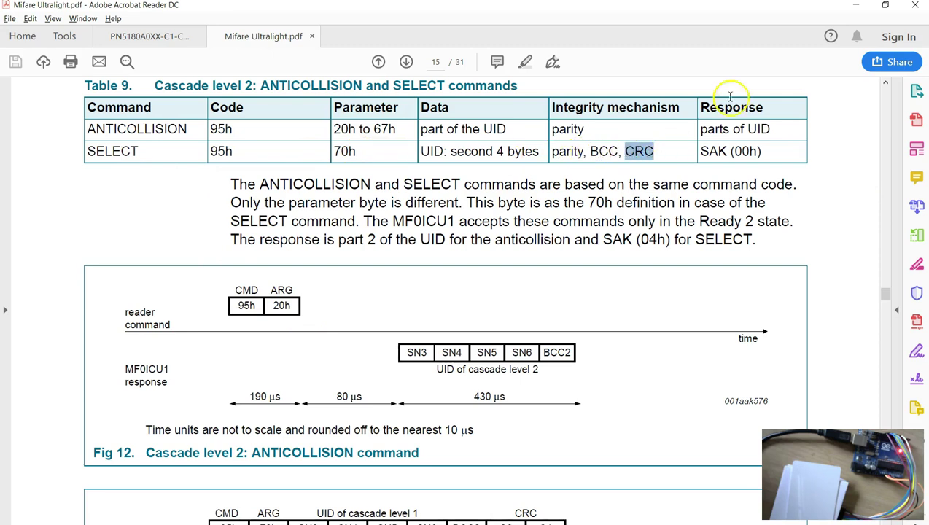
click(856, 7)
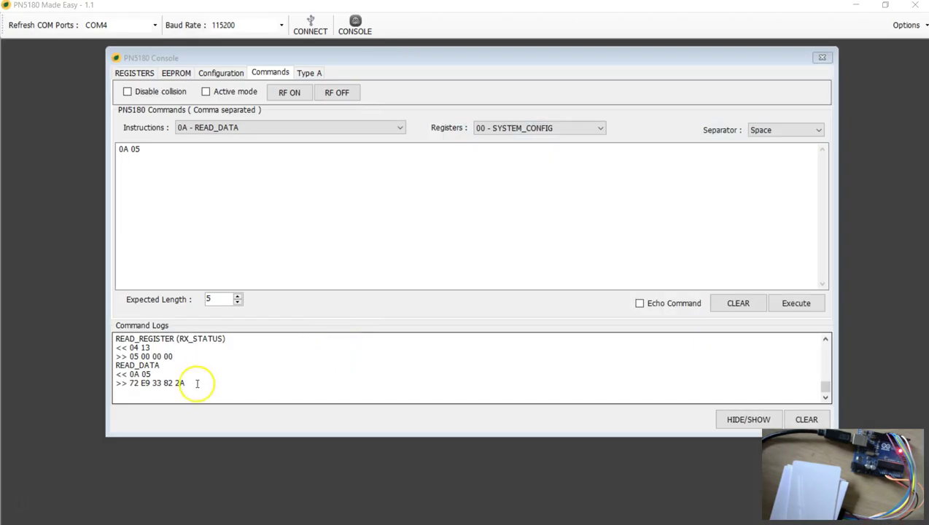
drag(195, 380, 135, 379)
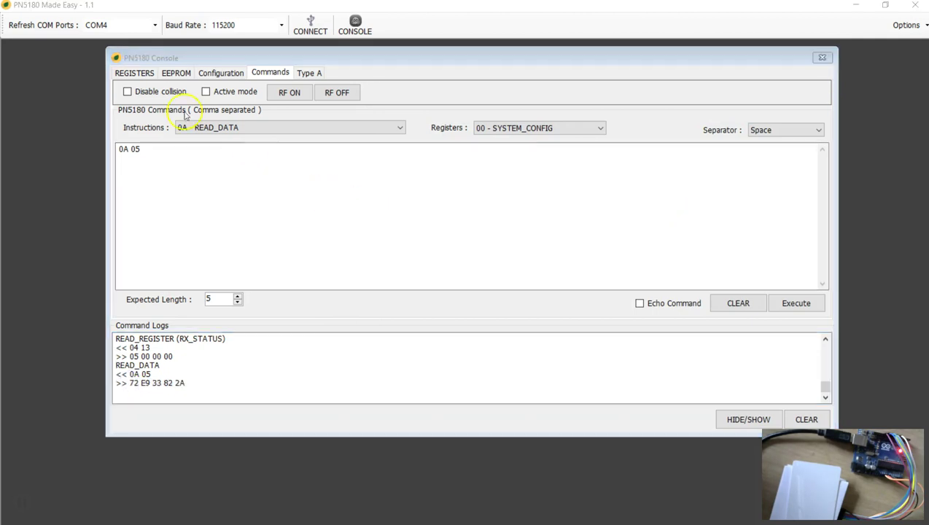
Read the CRC_RX_CONFIG register in the PN5180 console and check its RX_CRC_ENABLE bit
click(139, 71)
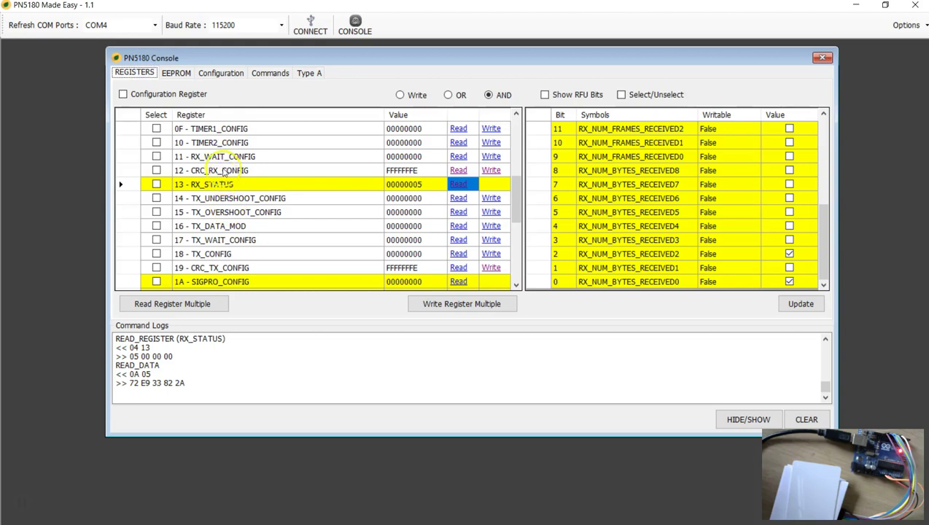
click(224, 171)
click(455, 171)
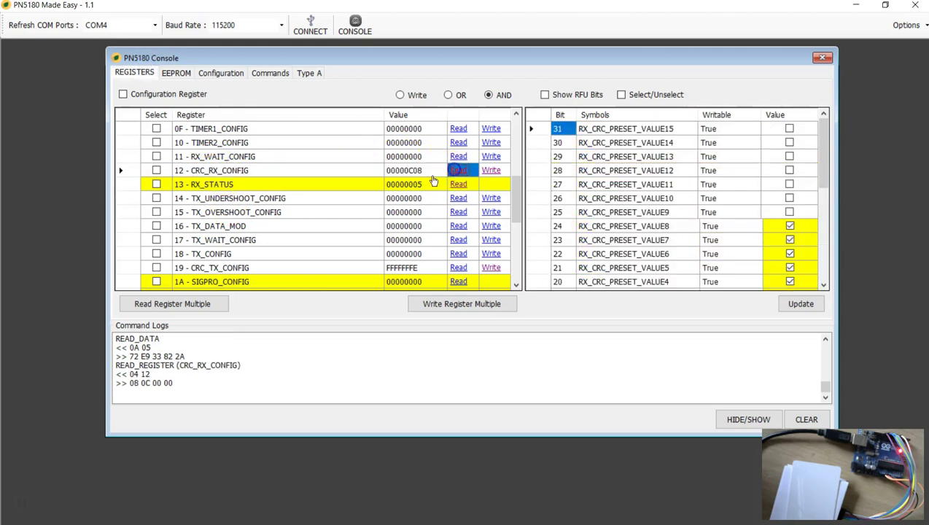
click(427, 172)
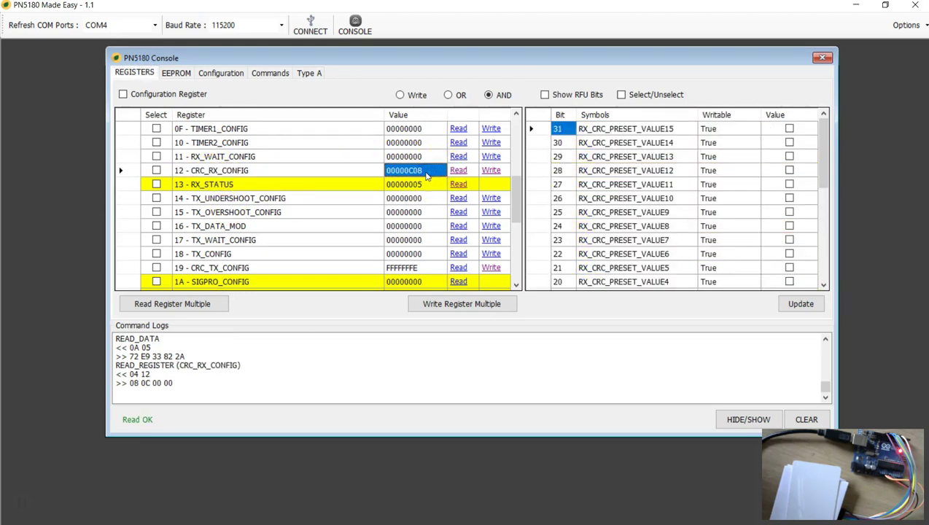
drag(820, 151, 830, 277)
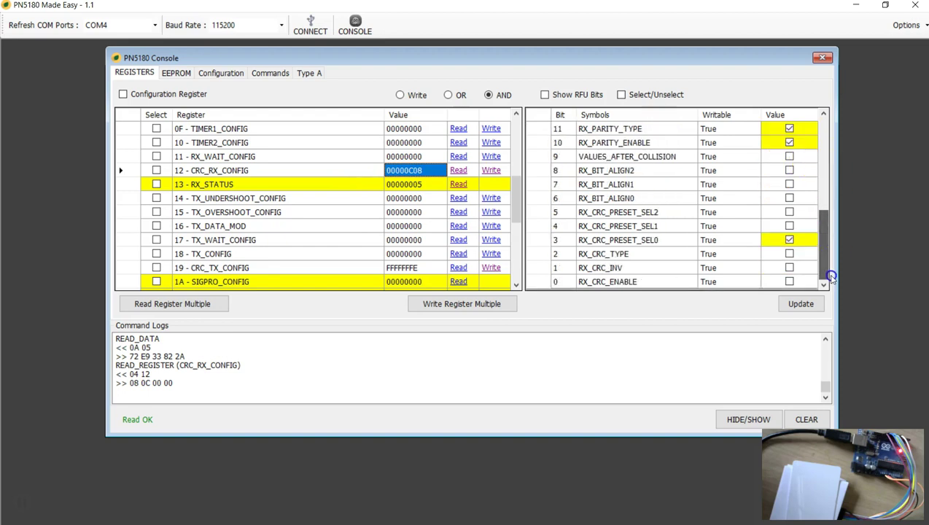
Set the CRC_RX_CONFIG value to 00000001 and write it to the register as an OR mask
click(411, 171)
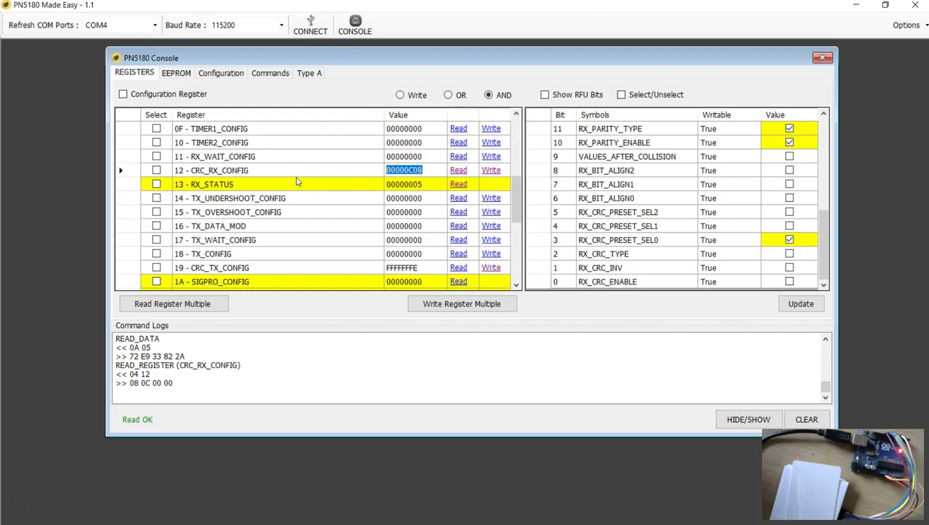
text(1)
key(Tab)
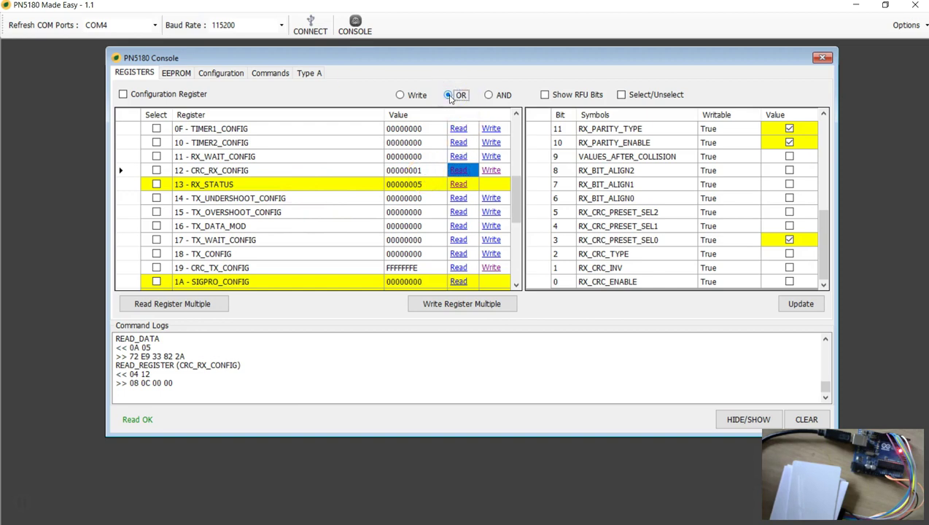
click(474, 171)
click(490, 171)
Set the CRC_TX_CONFIG value to 00000001 and write it to the register as an OR mask
click(219, 267)
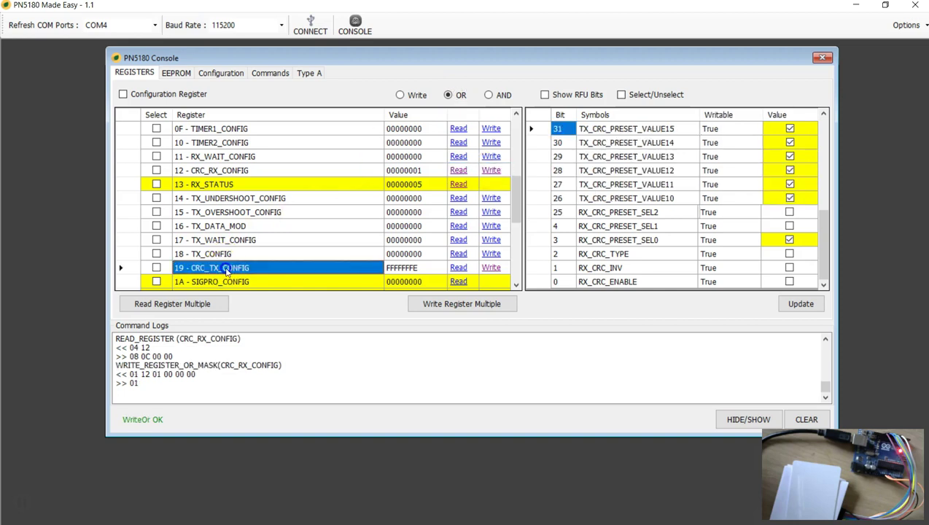
click(421, 269)
click(421, 268)
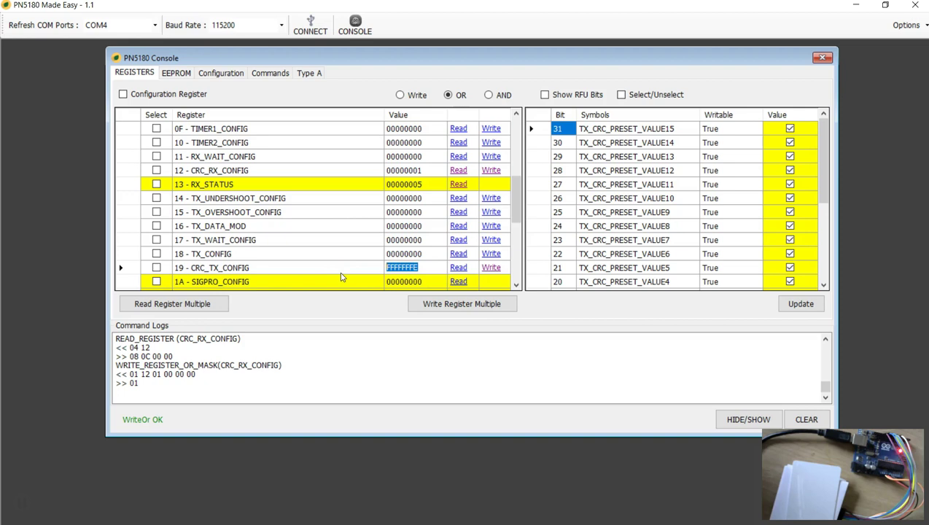
text(1)
key(Tab)
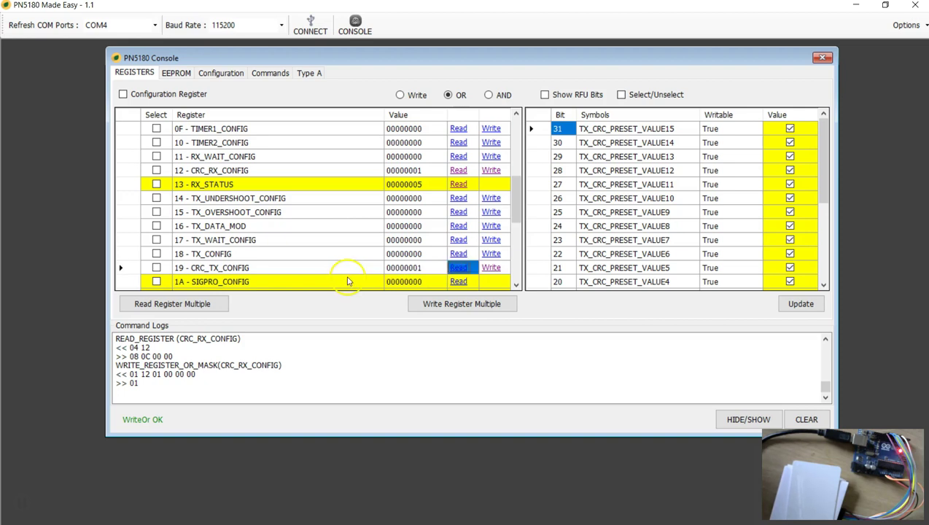
click(493, 272)
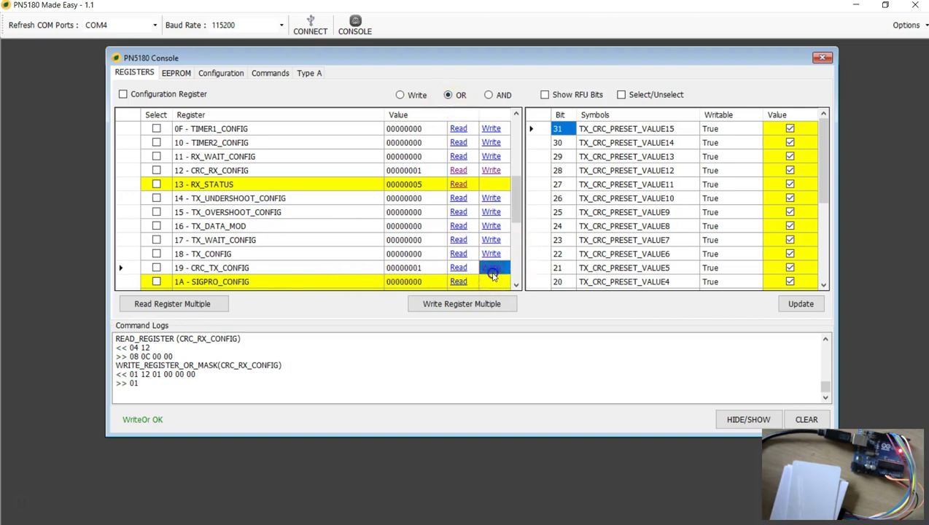
click(504, 269)
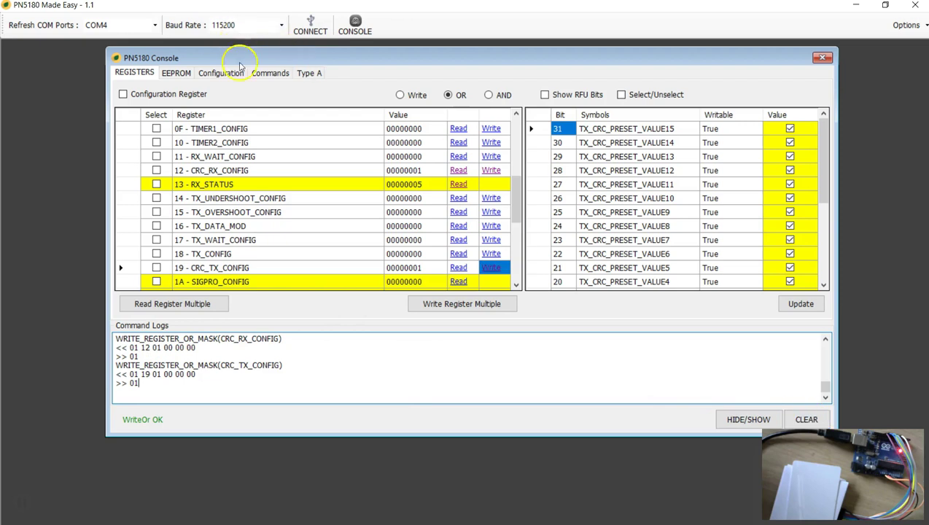
Clear the old READ_DATA command and compose a SEND_DATA command beginning with 09 00 95 70 for the cascade level 2 SELECT
click(270, 73)
click(250, 128)
click(143, 170)
click(738, 302)
click(319, 127)
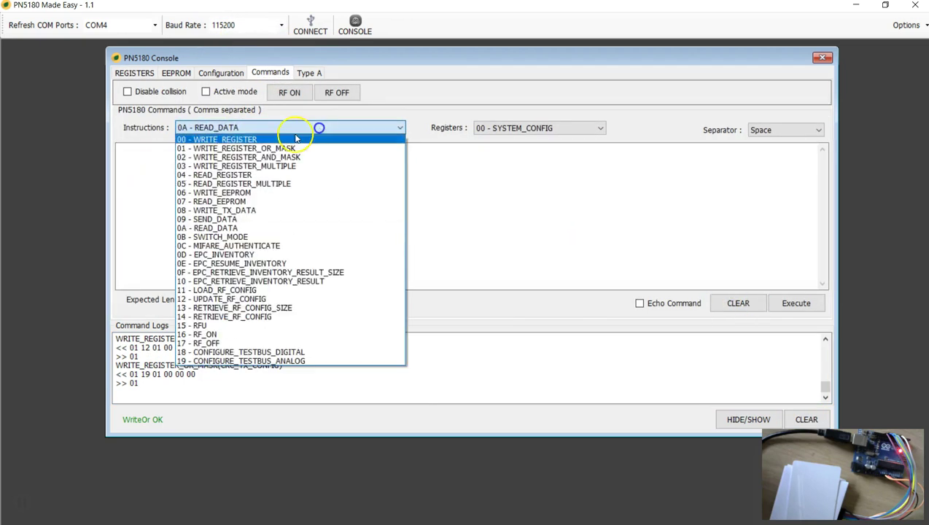
click(211, 219)
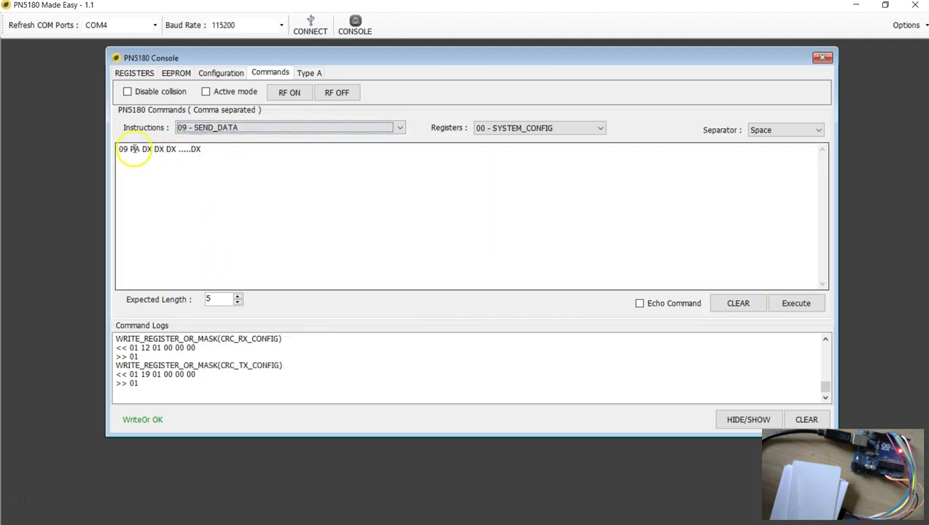
drag(131, 149, 229, 149)
text(09 00)
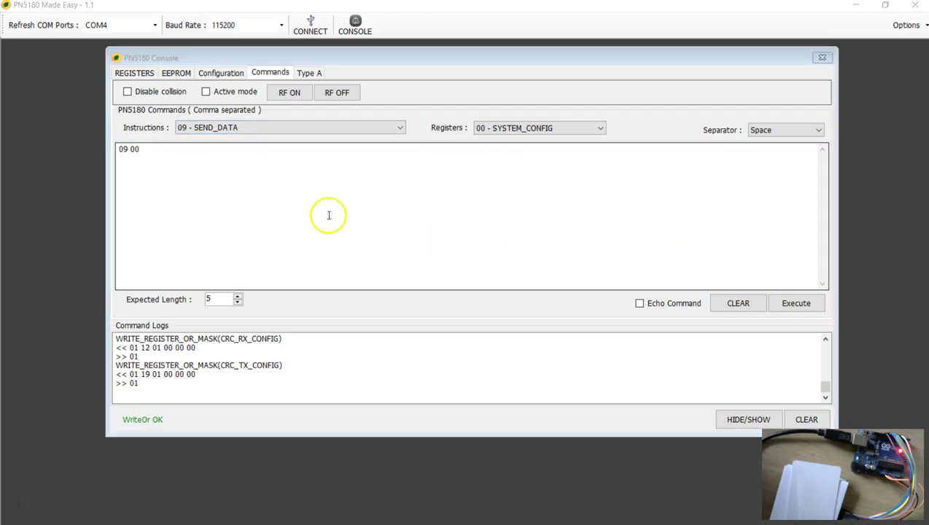
click(176, 155)
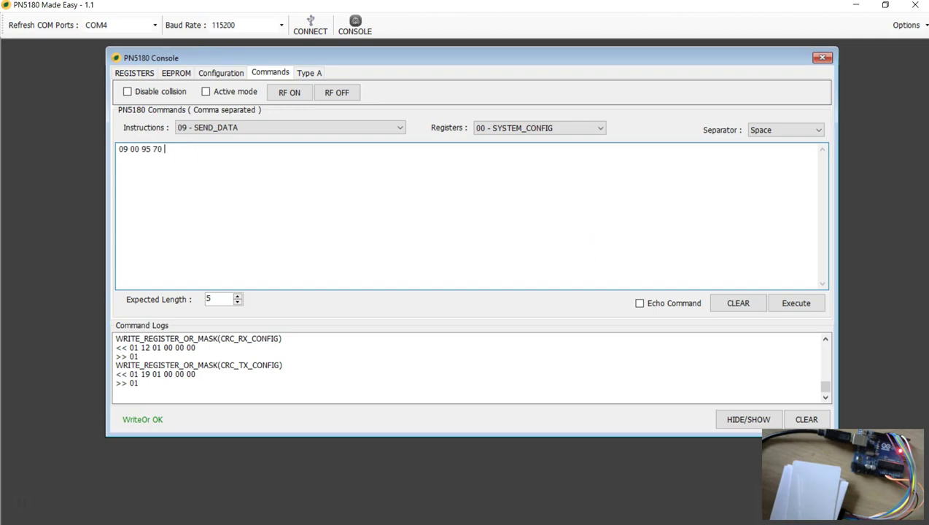
Append the five bytes 72 E9 33 82 2A from the logged READ_DATA reply to the SEND_DATA command
click(187, 375)
scroll(186, 375, up, 2)
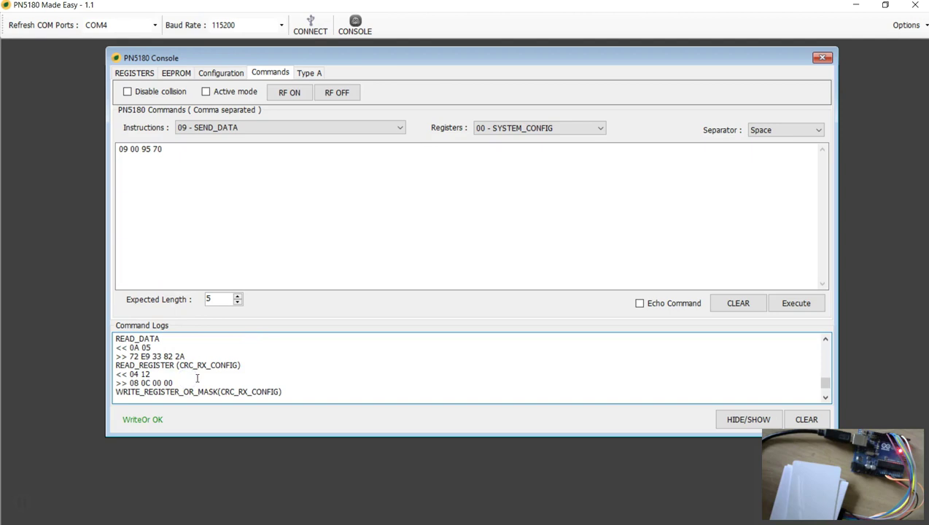
drag(134, 357, 188, 357)
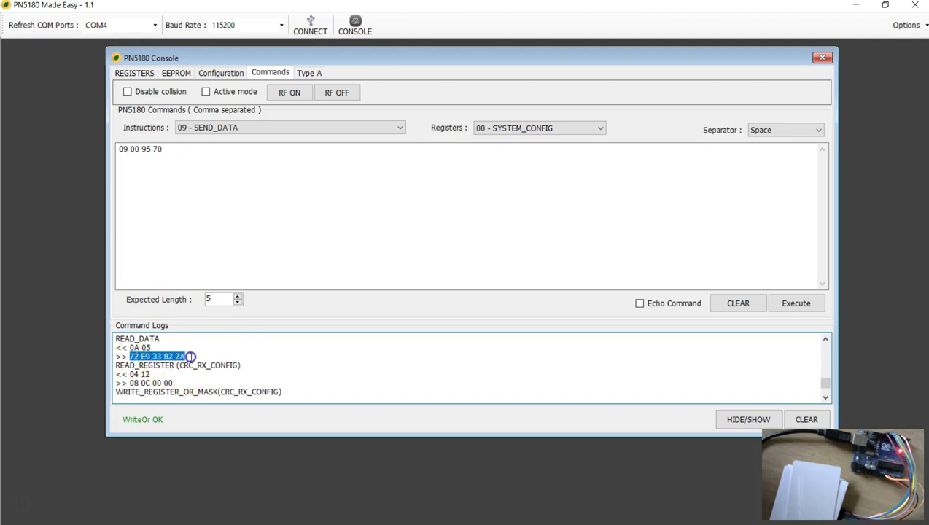
click(195, 151)
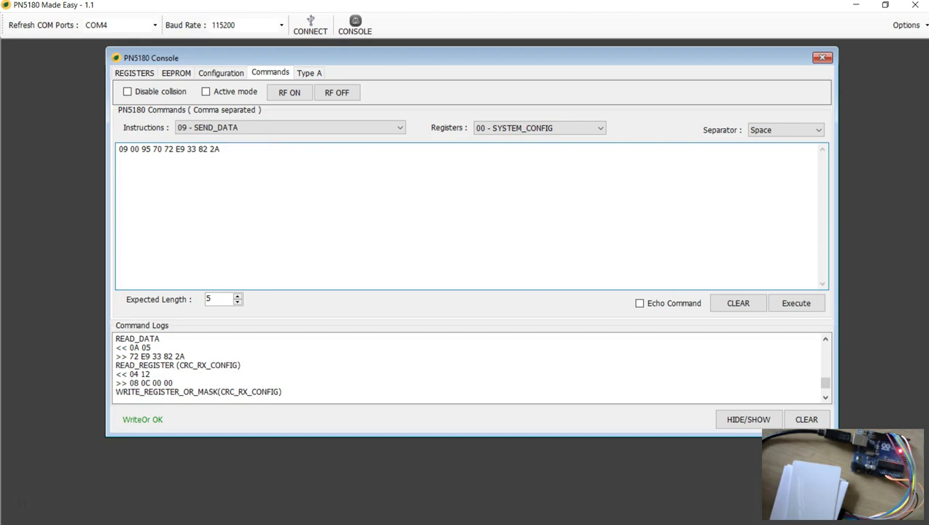
Check the cascade level 2 SELECT frame and SAK response in Mifare Ultralight.pdf in Acrobat Reader, and execute the SELECT command in the PN5180 console
click(844, 166)
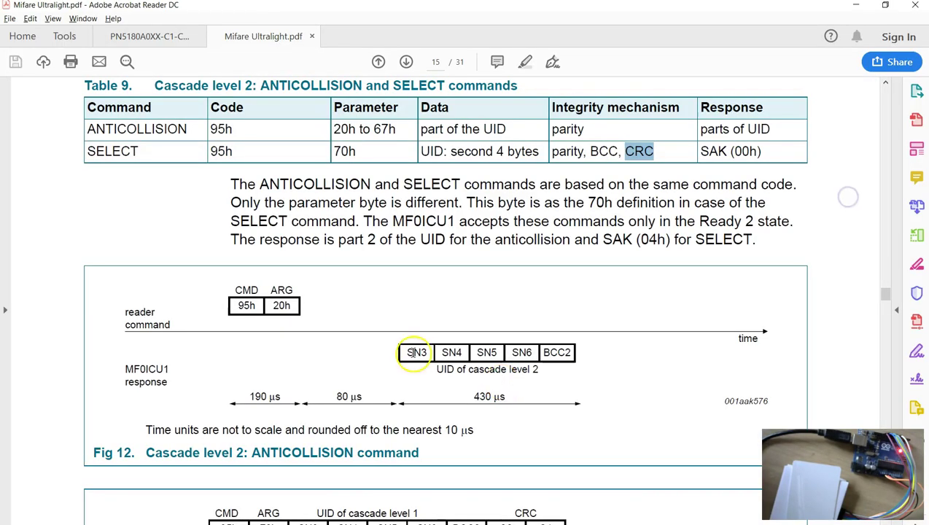
scroll(569, 385, down, 4)
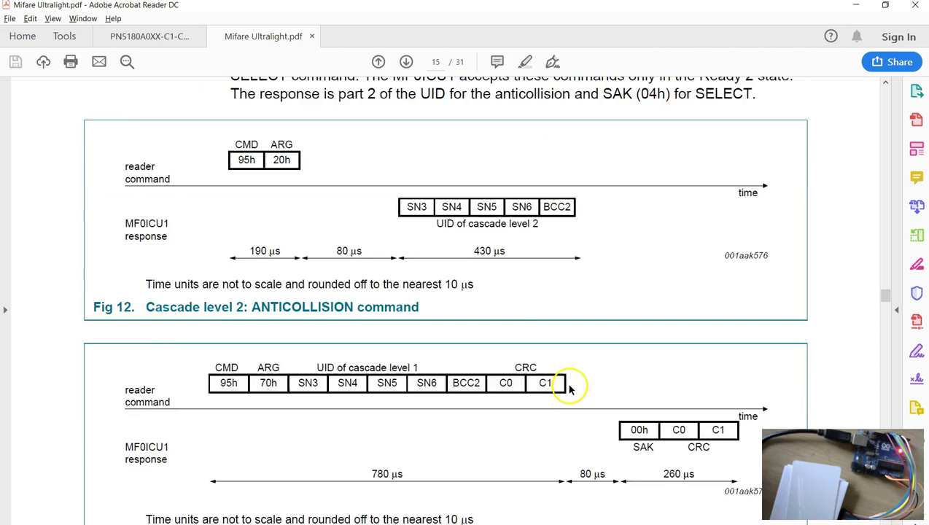
scroll(570, 389, down, 4)
drag(629, 260, 648, 260)
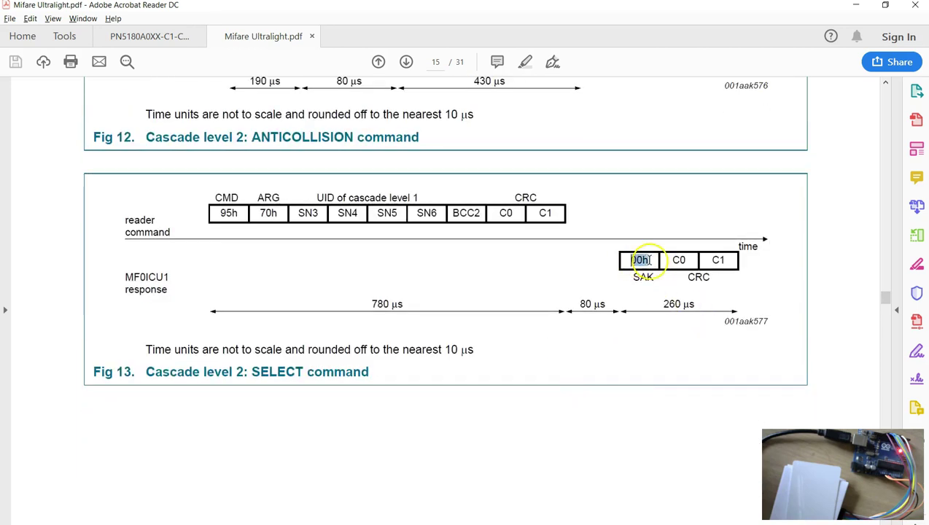
click(854, 5)
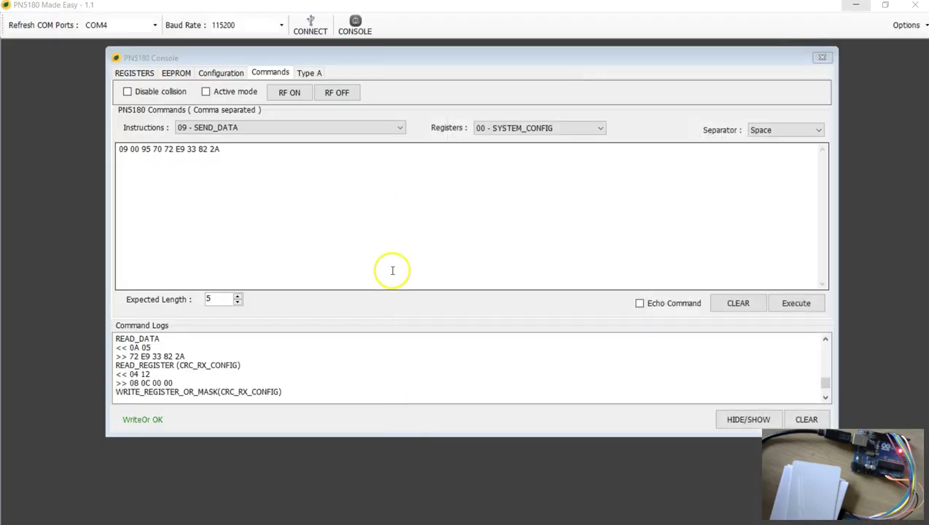
click(793, 303)
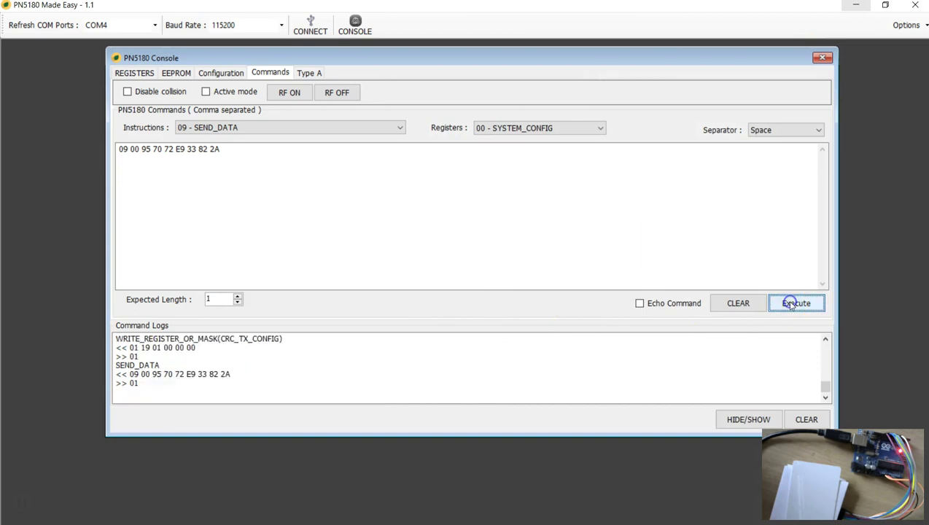
Clear the command log, read the RX_STATUS register and check its RX_NUM_BYTES_RECEIVED bits
click(806, 419)
click(134, 73)
click(217, 185)
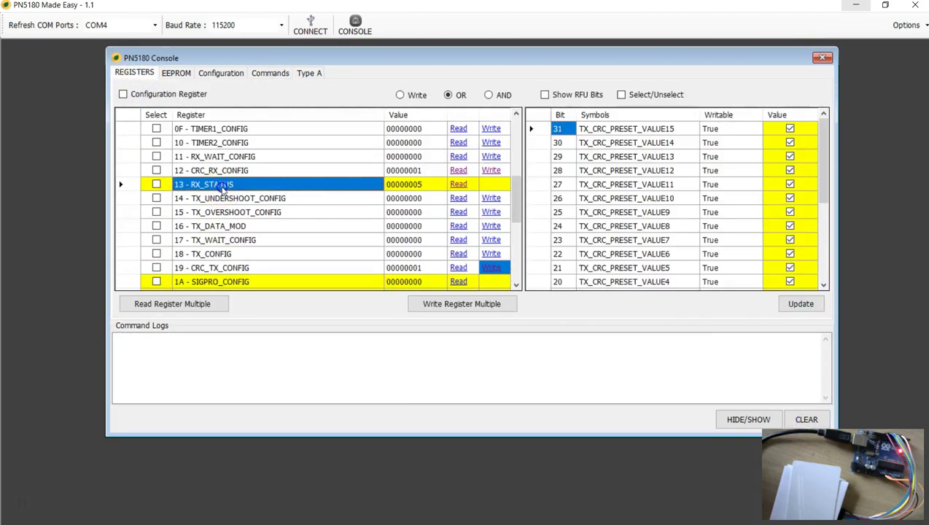
click(457, 185)
drag(824, 151, 829, 271)
click(789, 283)
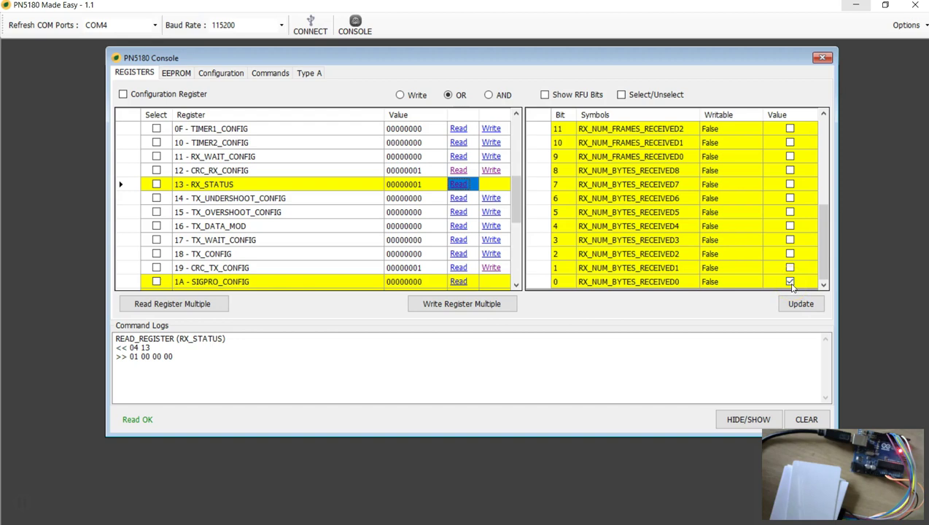
Replace the command with READ_DATA 0A 01, execute it to fetch the SAK byte, and clear the command log
click(269, 73)
click(218, 127)
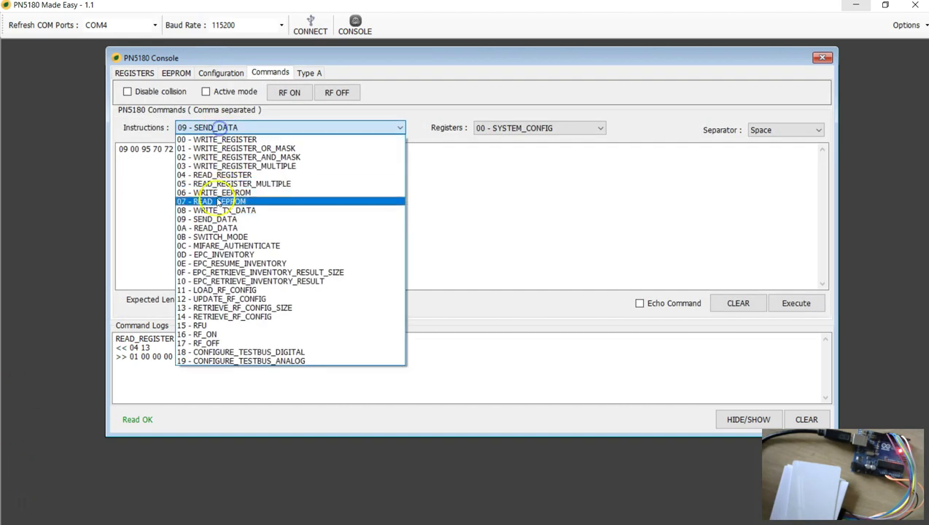
click(213, 223)
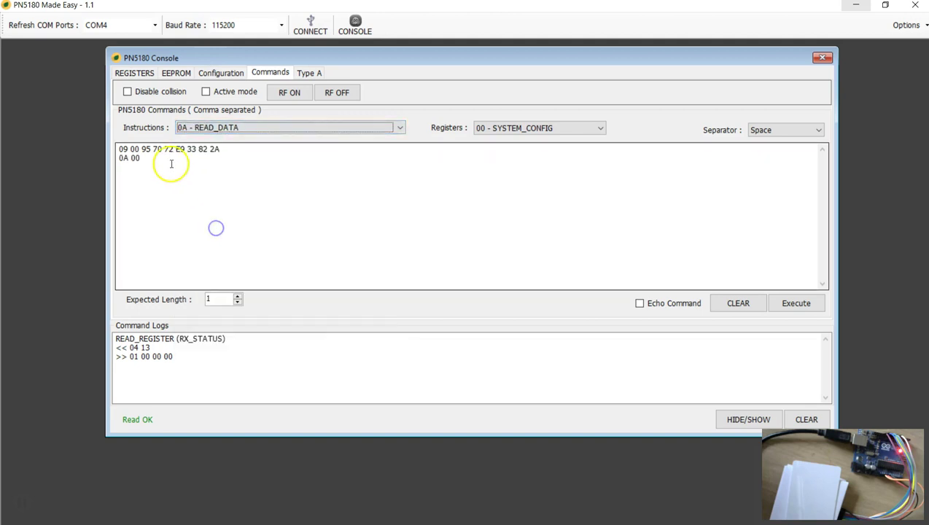
click(737, 303)
click(246, 127)
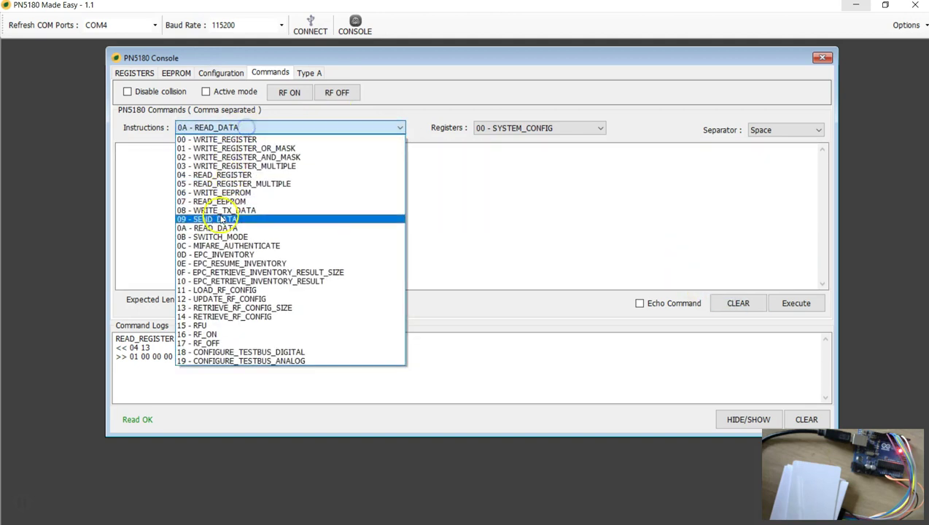
click(218, 225)
drag(130, 149, 169, 148)
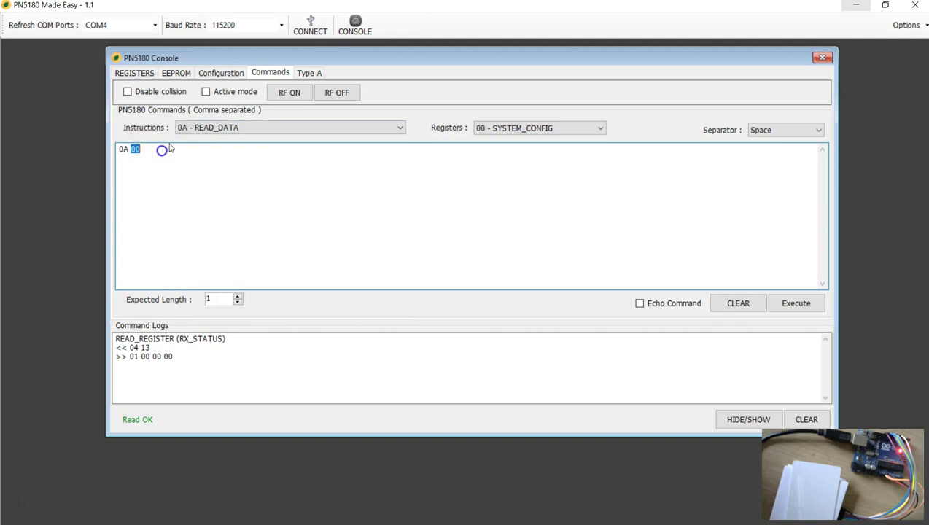
click(796, 302)
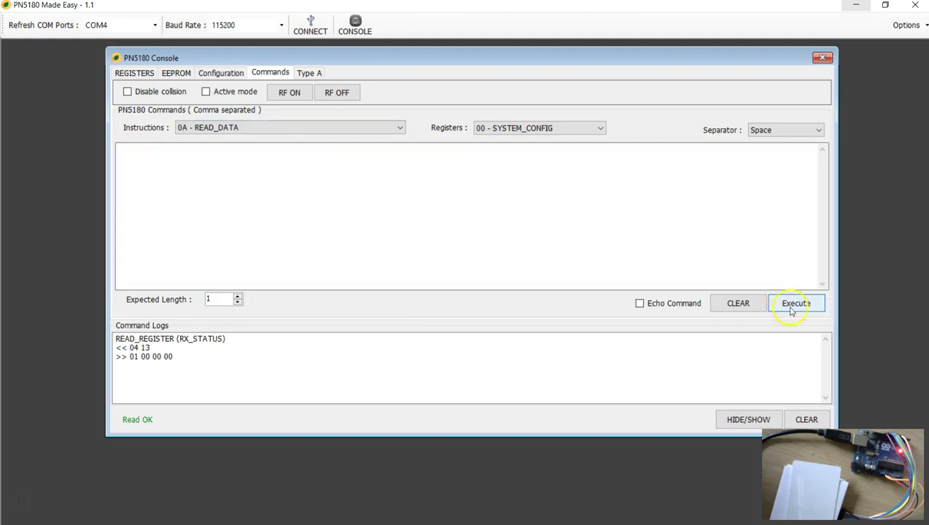
click(135, 396)
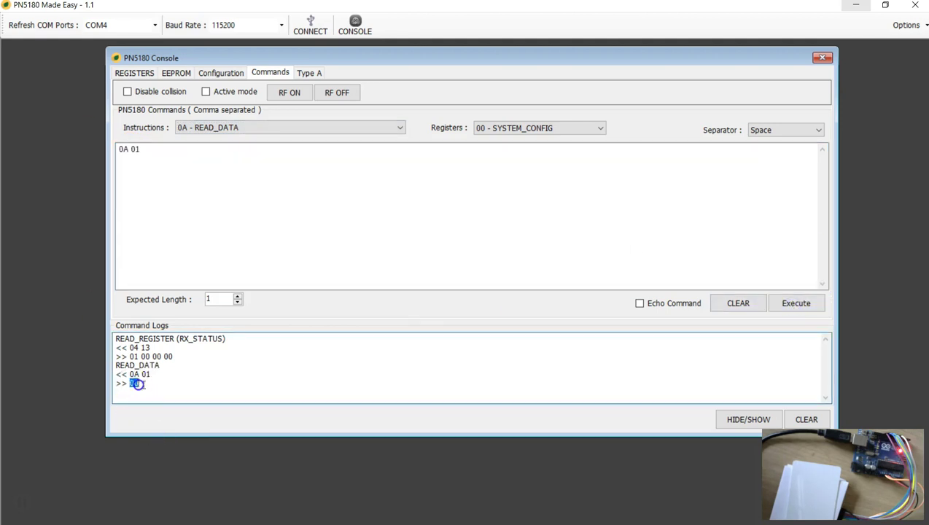
click(802, 419)
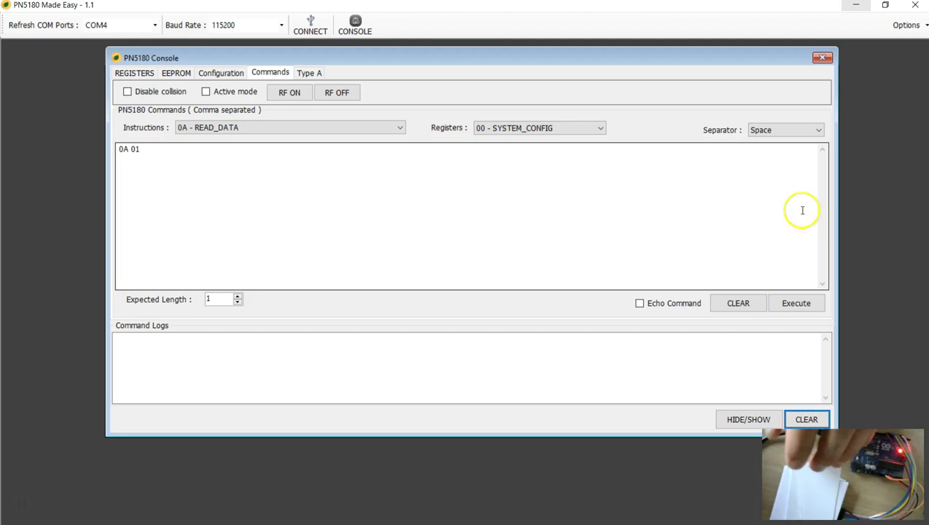
Examine the READ command's code, page address parameter and integrity mechanism in section 7.6.5 of Mifare Ultralight.pdf in Acrobat Reader
click(849, 116)
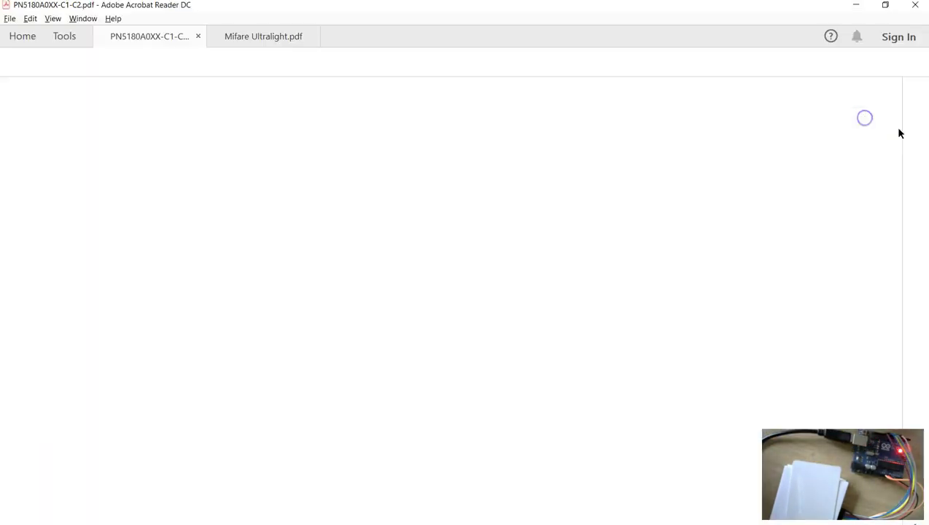
click(850, 161)
scroll(408, 386, down, 5)
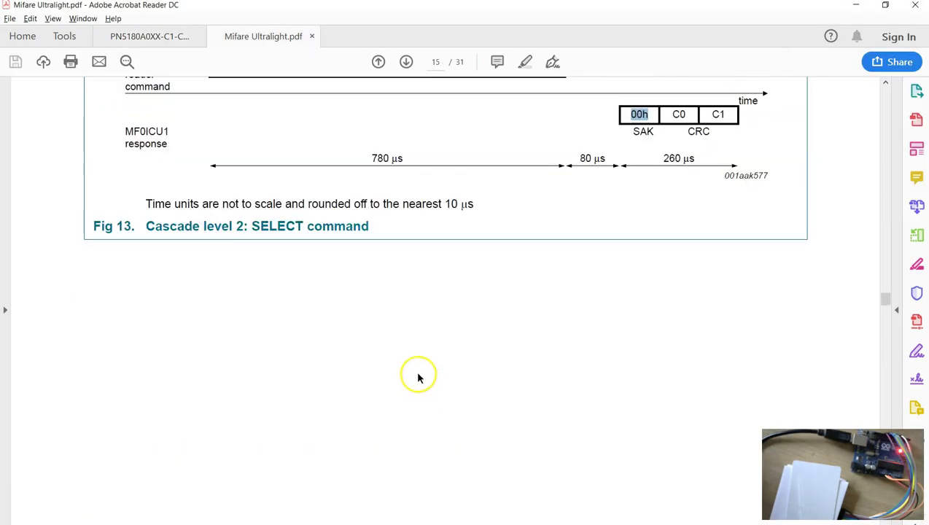
scroll(359, 345, down, 5)
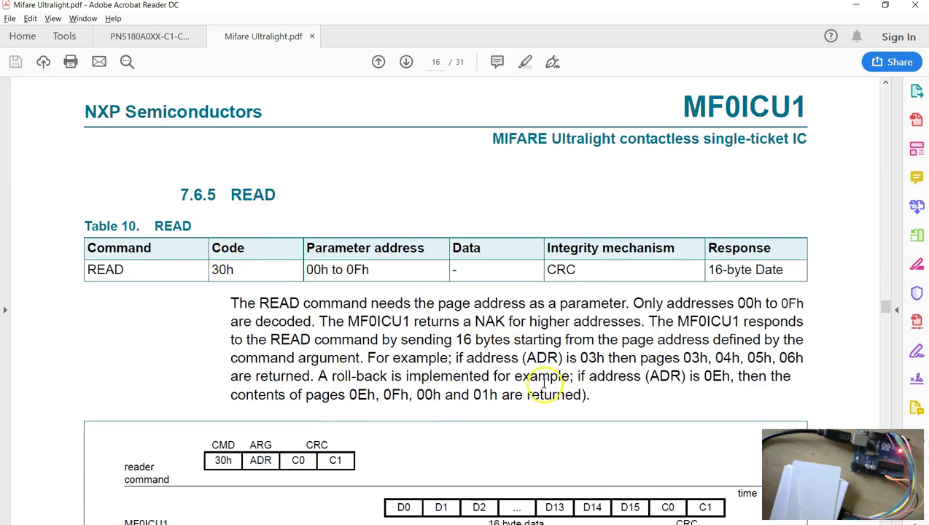
drag(209, 269, 329, 270)
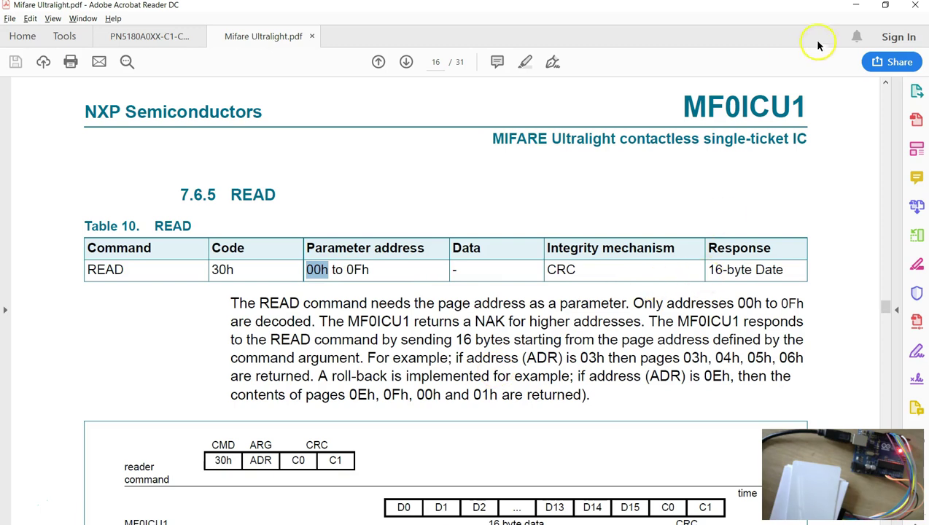
click(551, 270)
drag(550, 270, 578, 270)
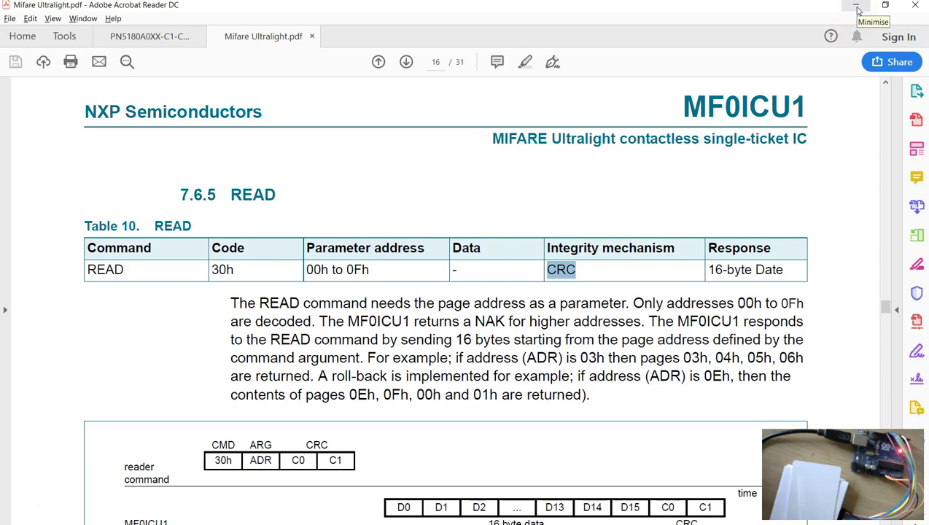
click(858, 9)
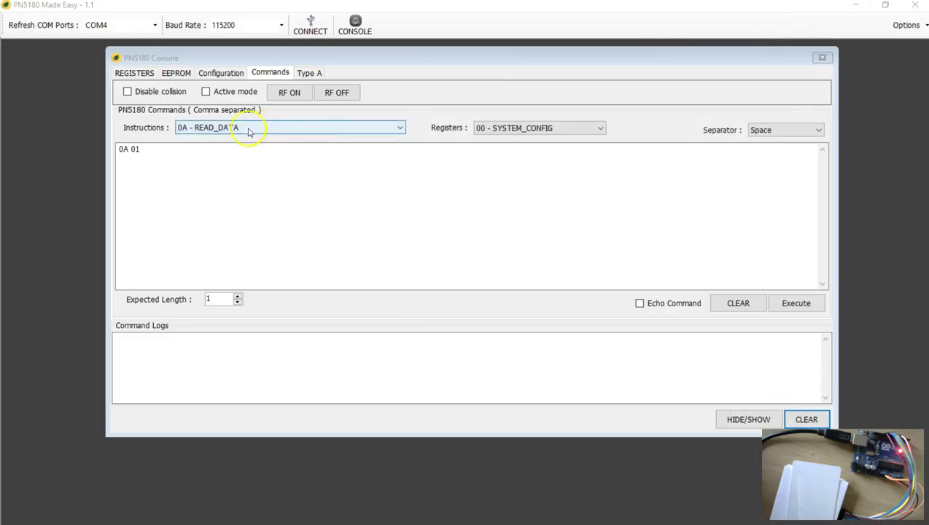
In the PN5180 console, replace the command with SEND_DATA 09 00 30 00 and execute it to read from page 00h
click(737, 302)
click(313, 127)
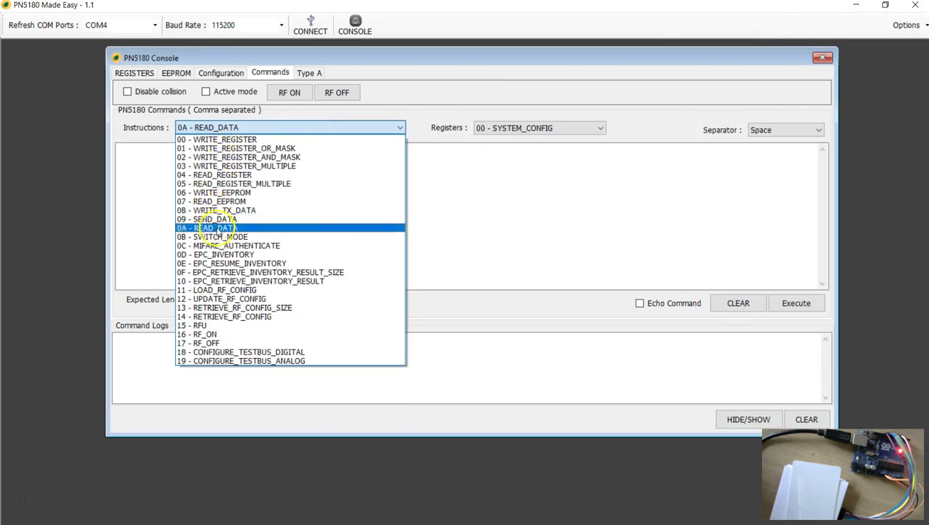
click(211, 219)
drag(129, 149, 196, 149)
text(00 30 00)
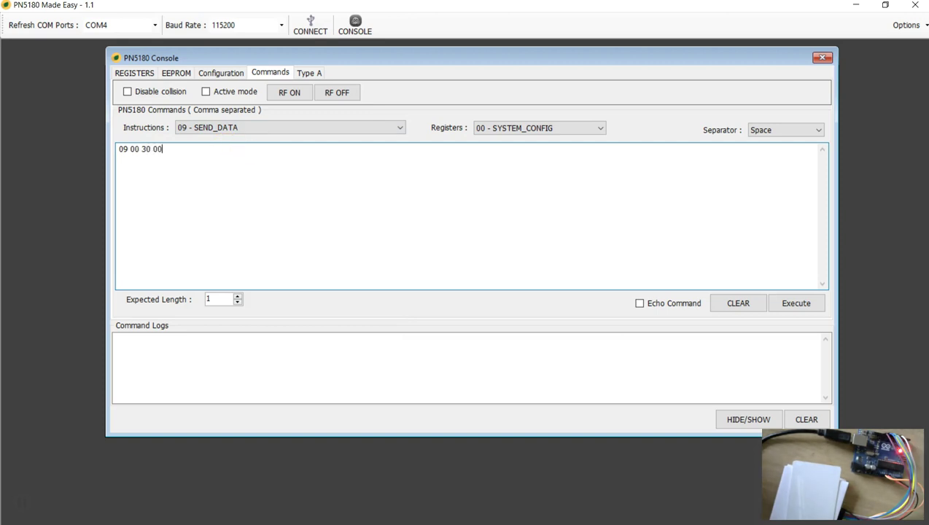
click(780, 304)
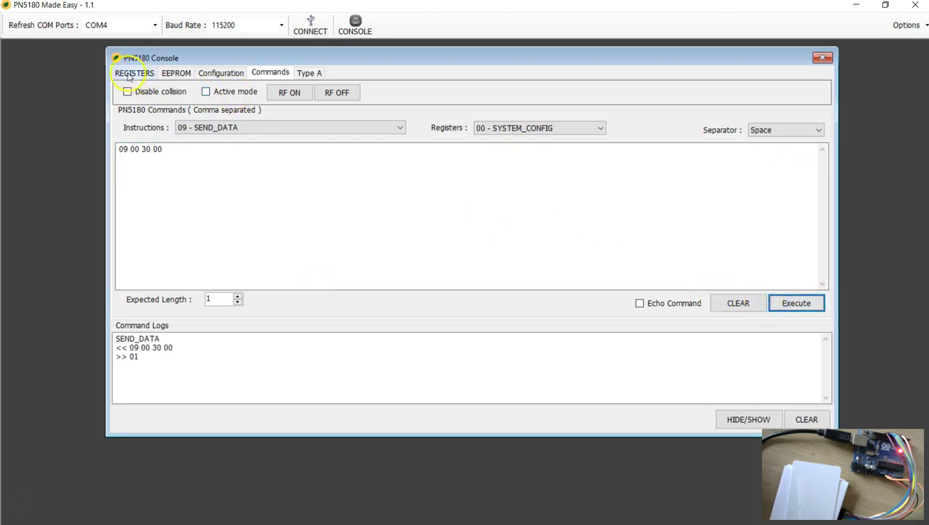
Read the RX_STATUS register again and check the received-byte bits for the page read
click(128, 73)
click(457, 183)
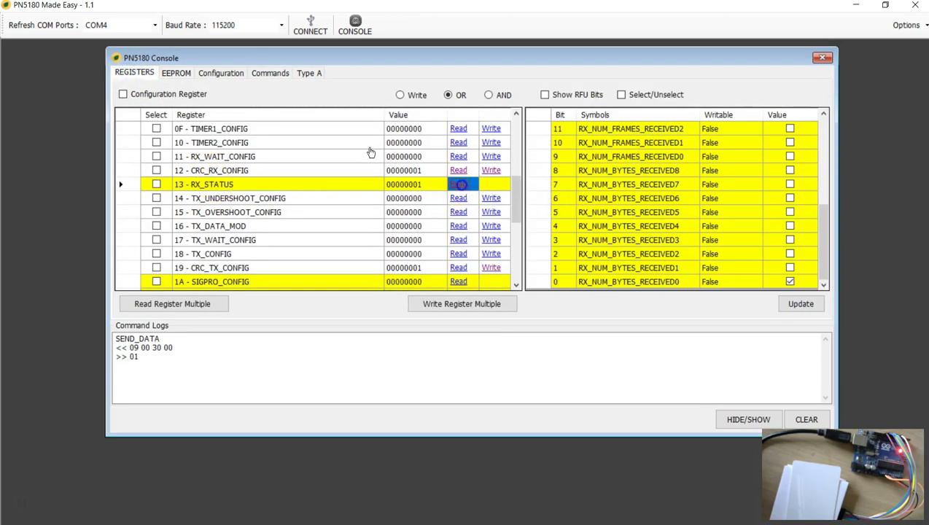
drag(824, 146, 828, 268)
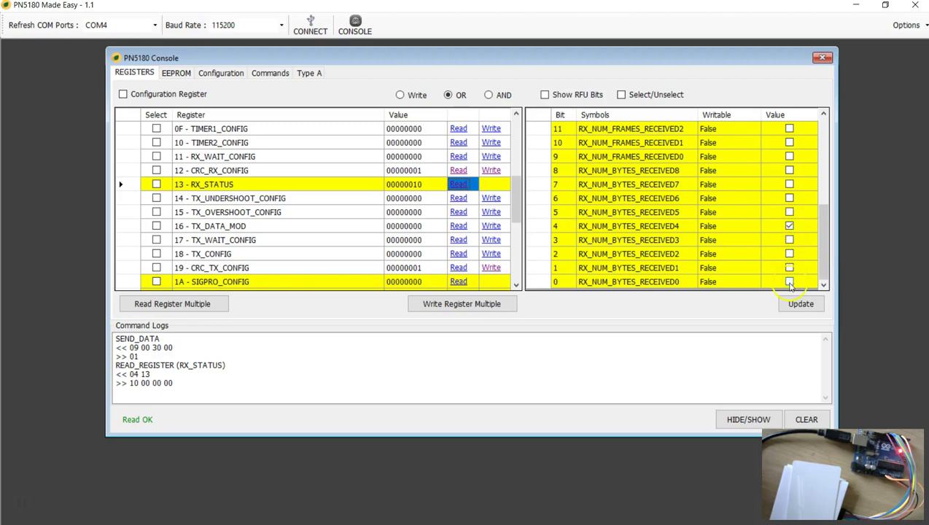
Replace the command with READ_DATA 0A 10 and execute it with an expected length of 16
click(309, 73)
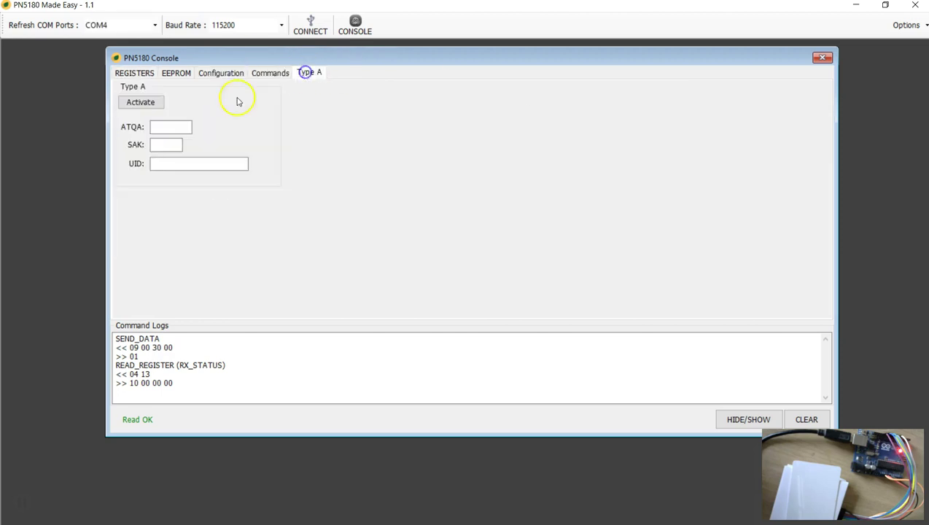
click(272, 73)
click(231, 128)
click(231, 128)
click(738, 302)
click(272, 127)
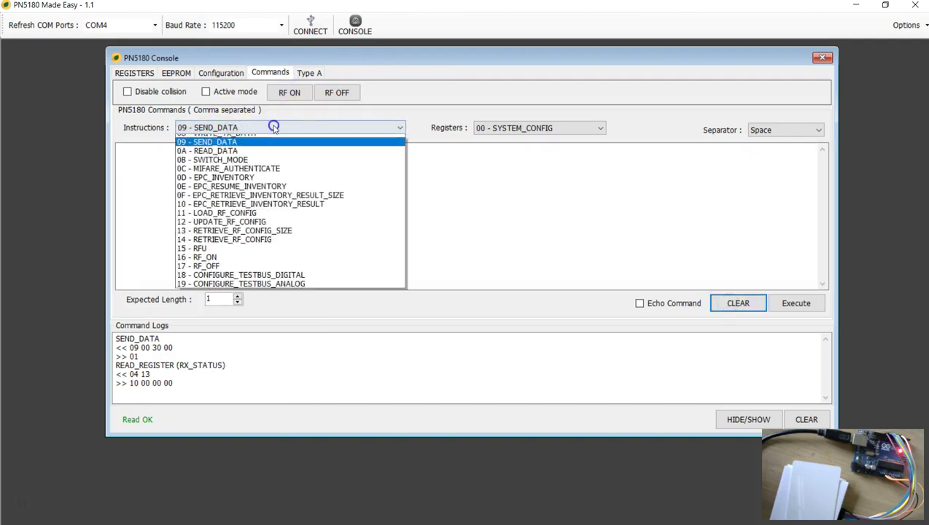
click(226, 228)
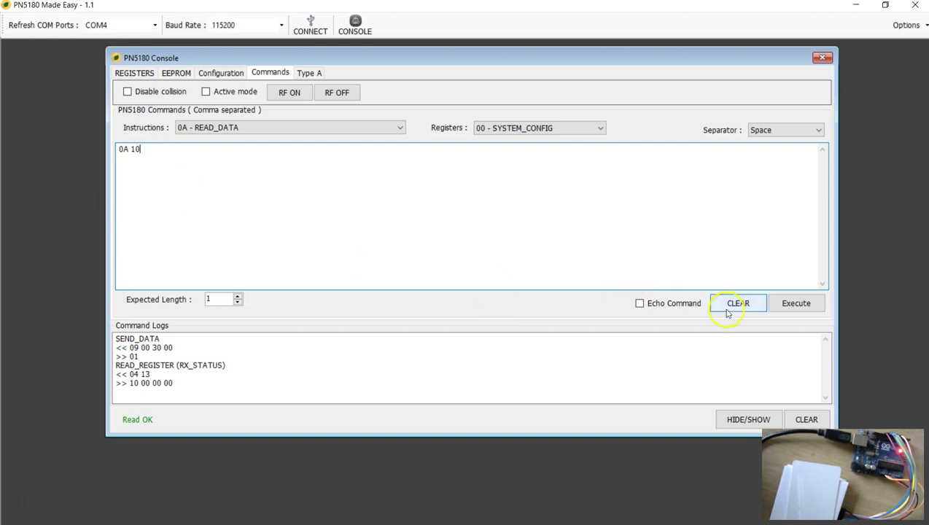
text(6)
click(794, 305)
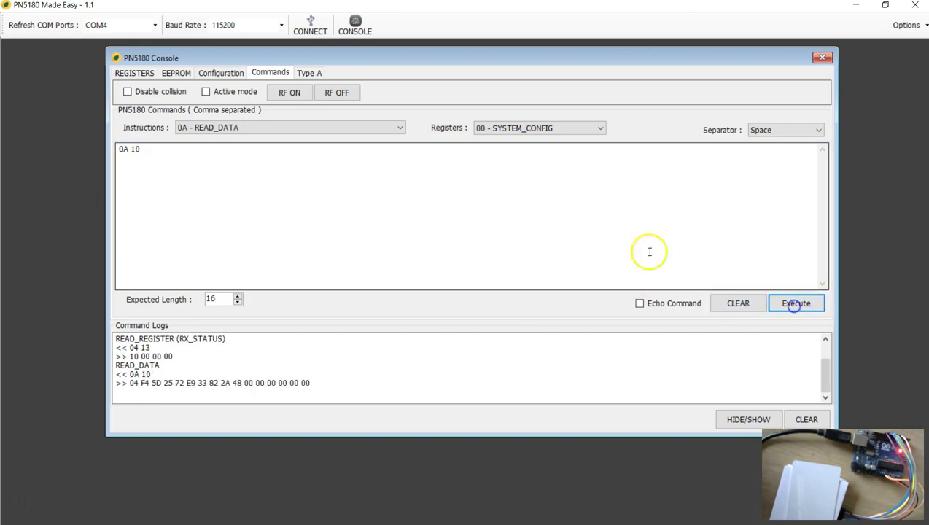
Examine the page data returned in the command log, highlighting the UID bytes at its start
drag(140, 383, 315, 382)
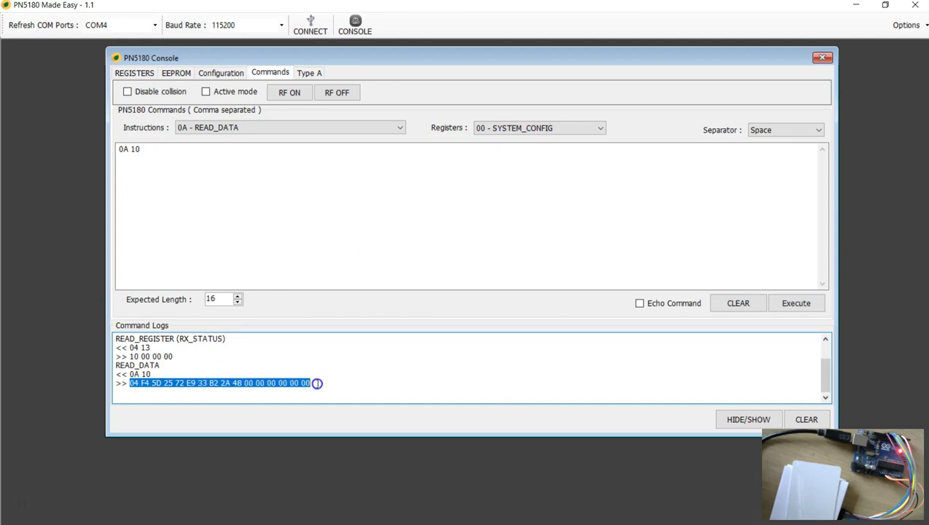
click(222, 390)
click(132, 384)
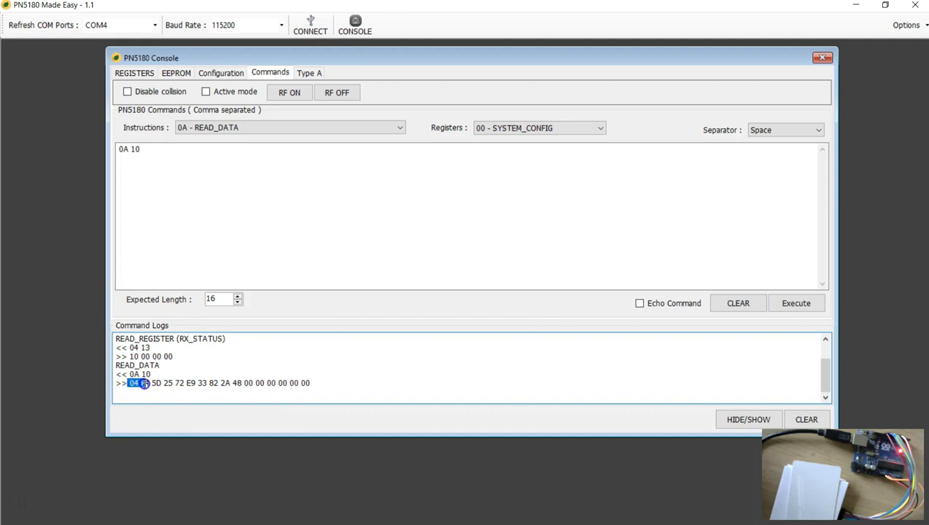
drag(150, 384, 221, 381)
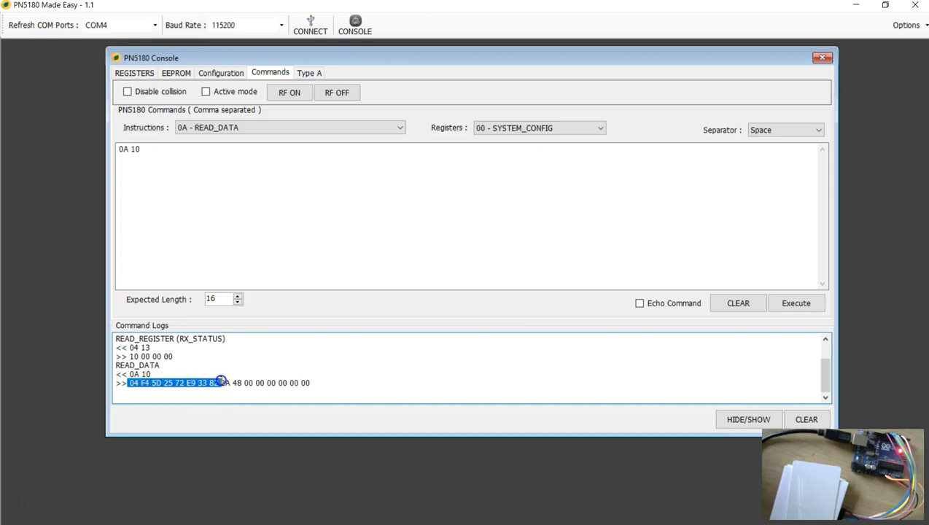
click(251, 382)
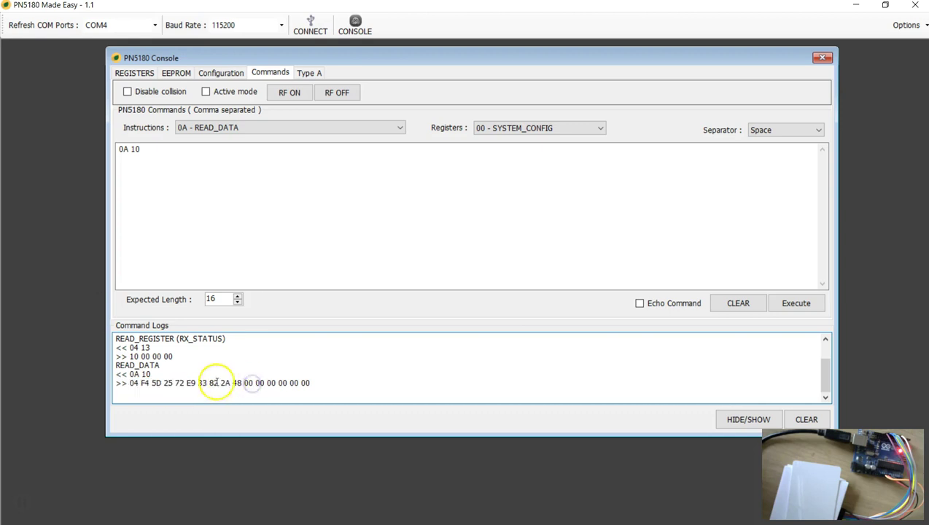
click(332, 382)
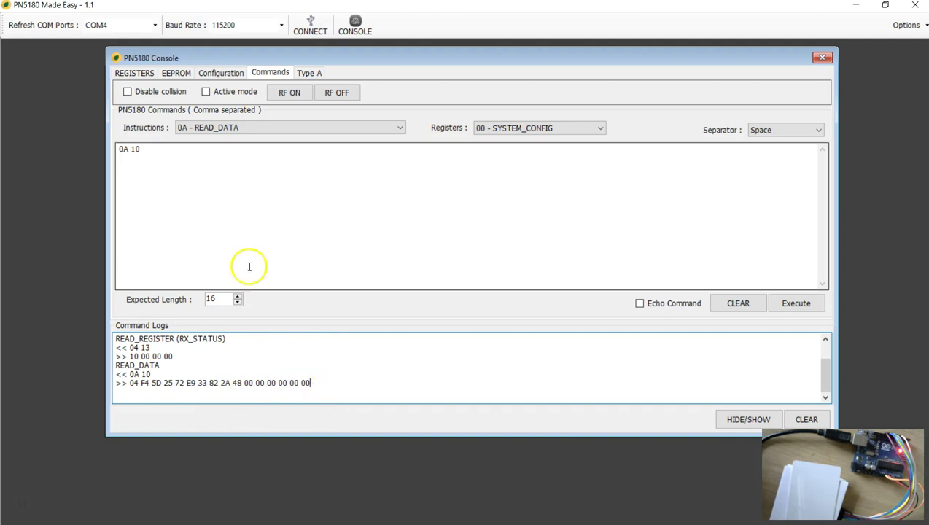
click(143, 74)
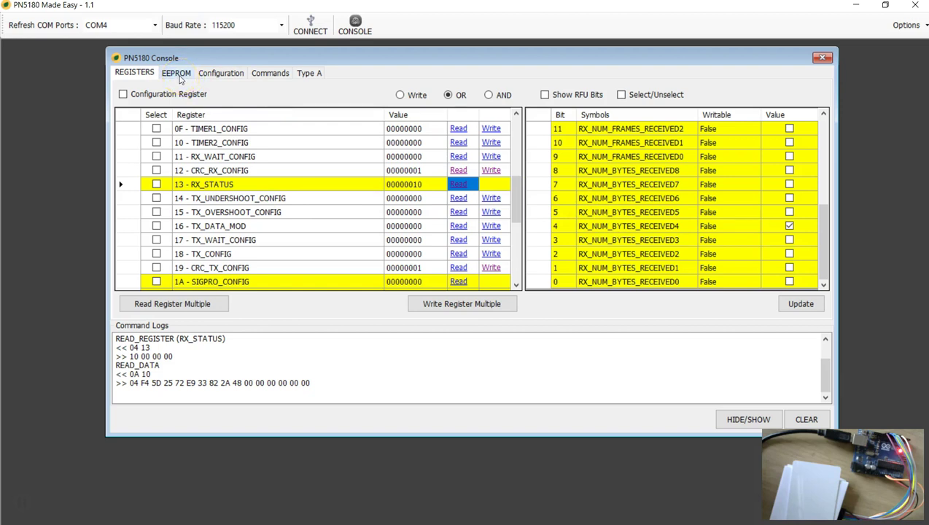
click(335, 377)
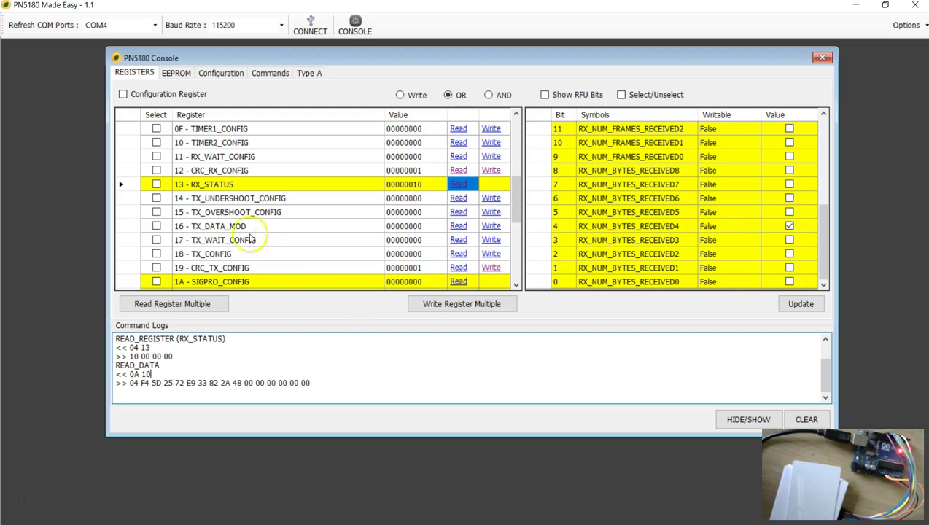
click(252, 76)
click(211, 128)
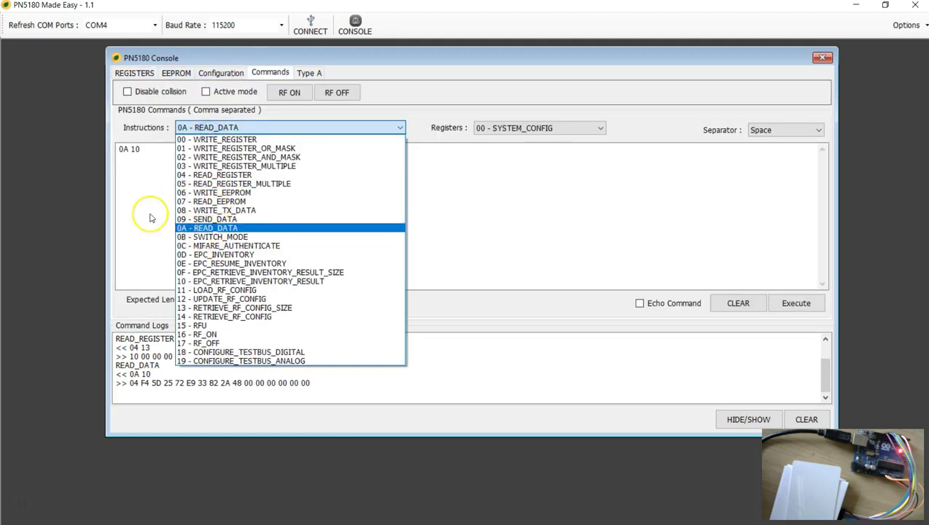
click(139, 195)
click(136, 76)
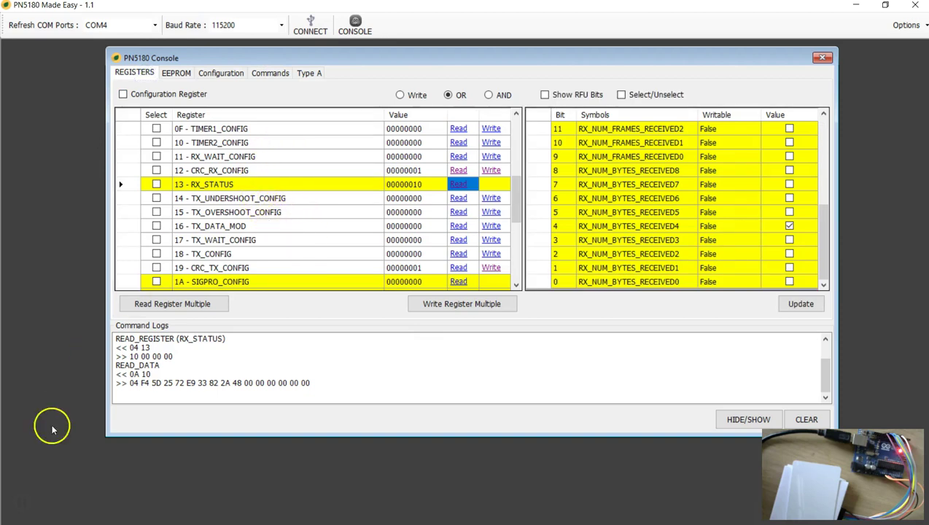
Clear the command log, activate the Type A card to retrieve its ATQA, SAK and UID, and check the logged response
key(alt+c)
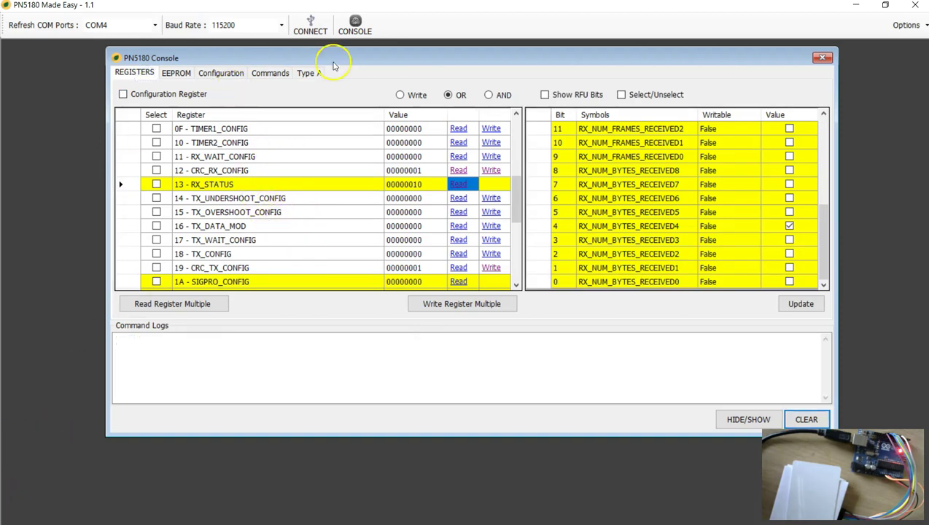
click(310, 72)
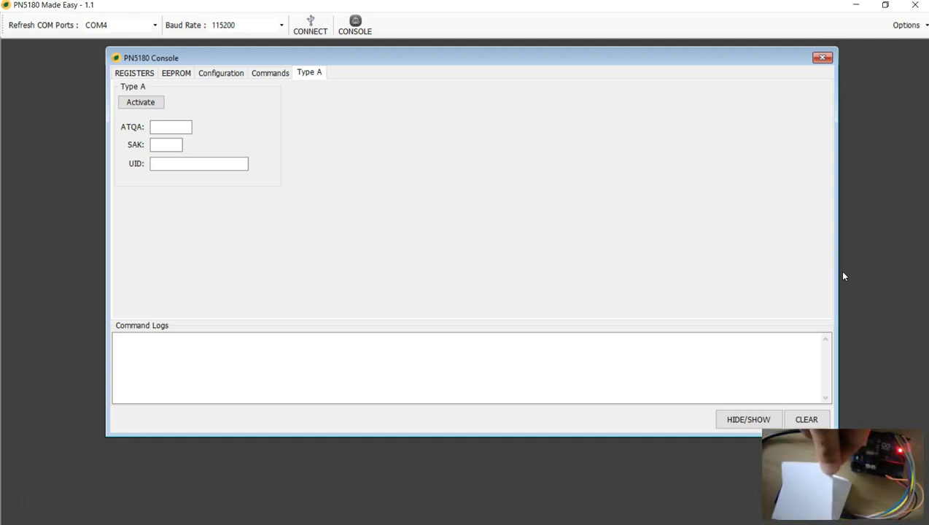
click(140, 102)
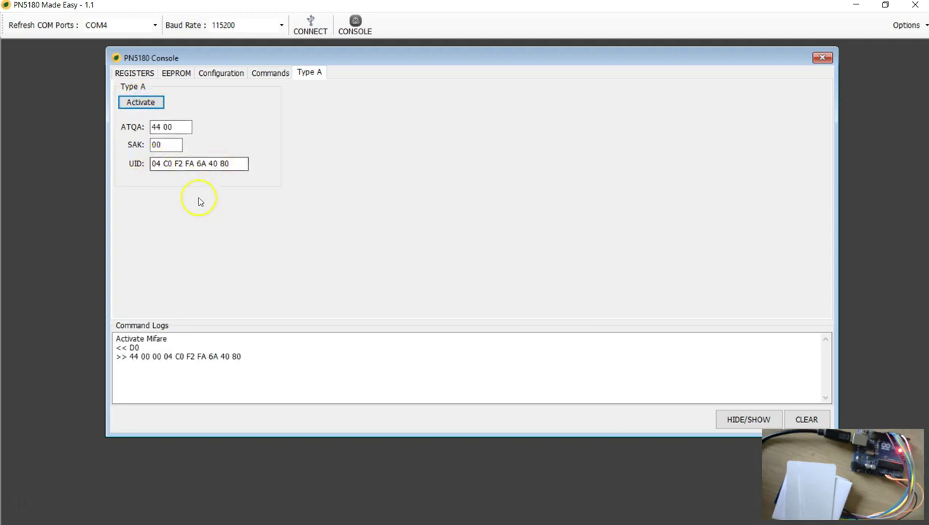
click(218, 361)
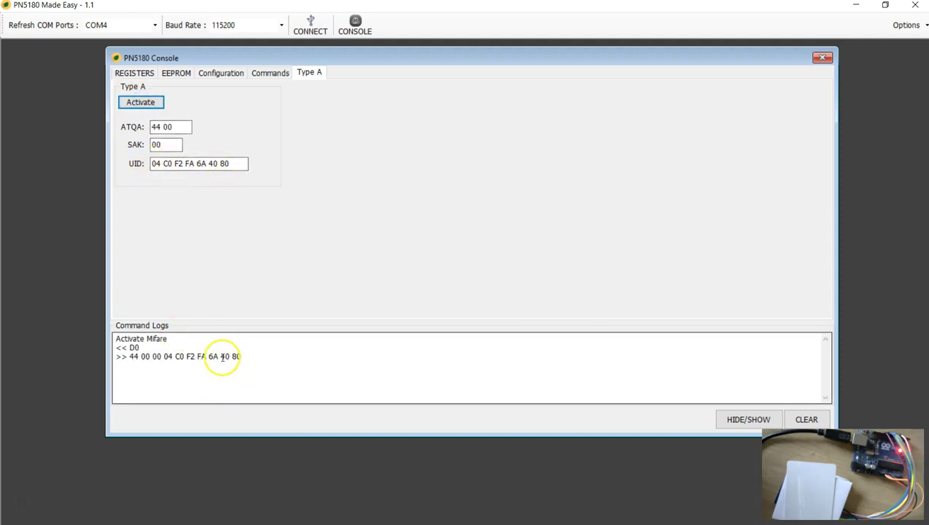
click(249, 353)
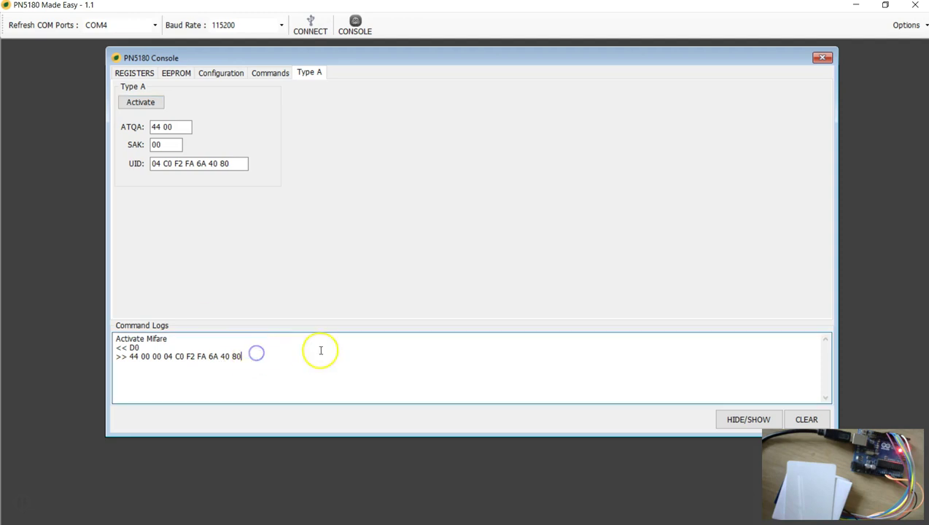